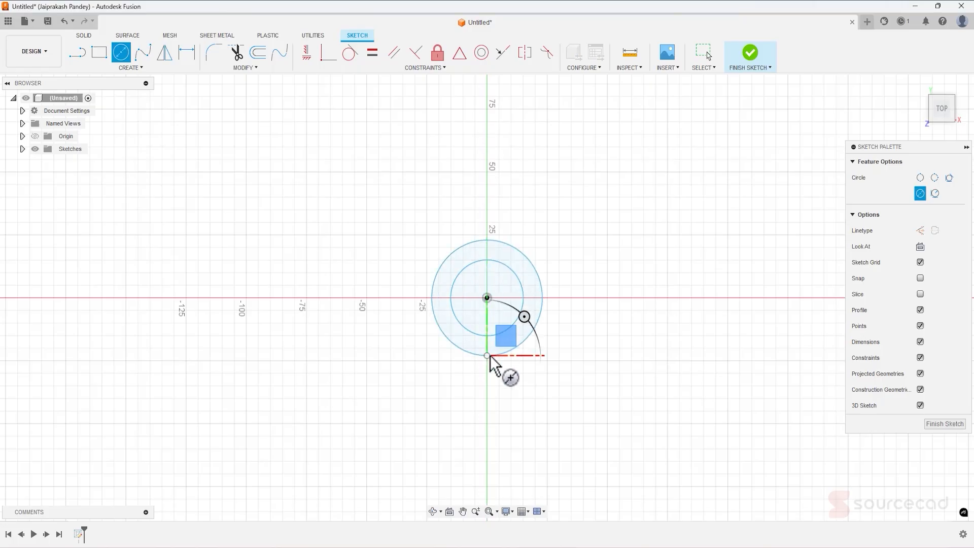
- Dimension the inner circle's diameter to 30 mm
key(Escape)
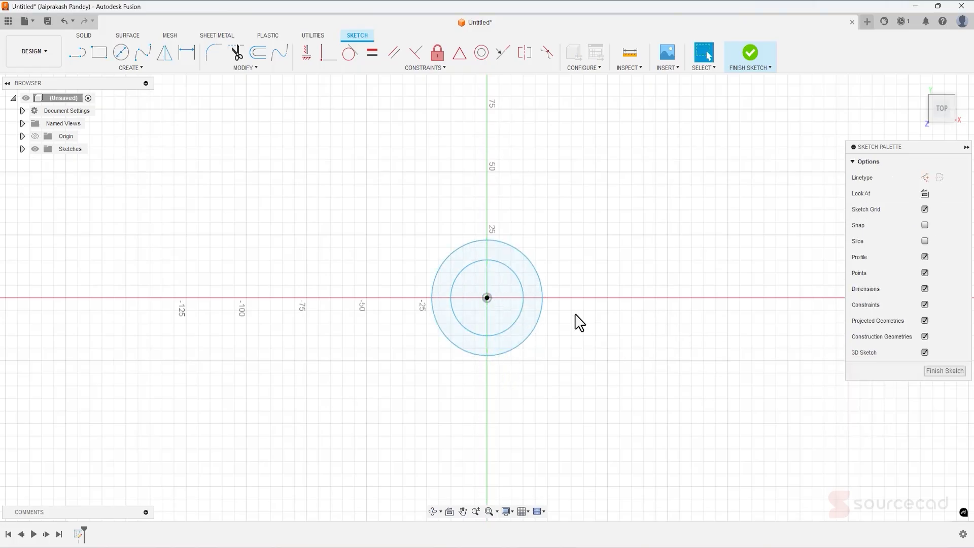
key(d)
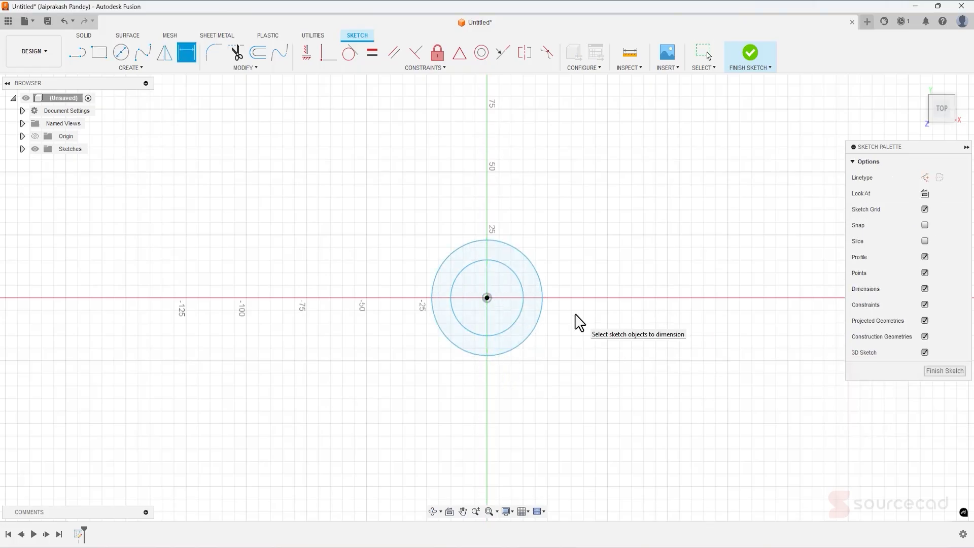
click(505, 271)
click(541, 229)
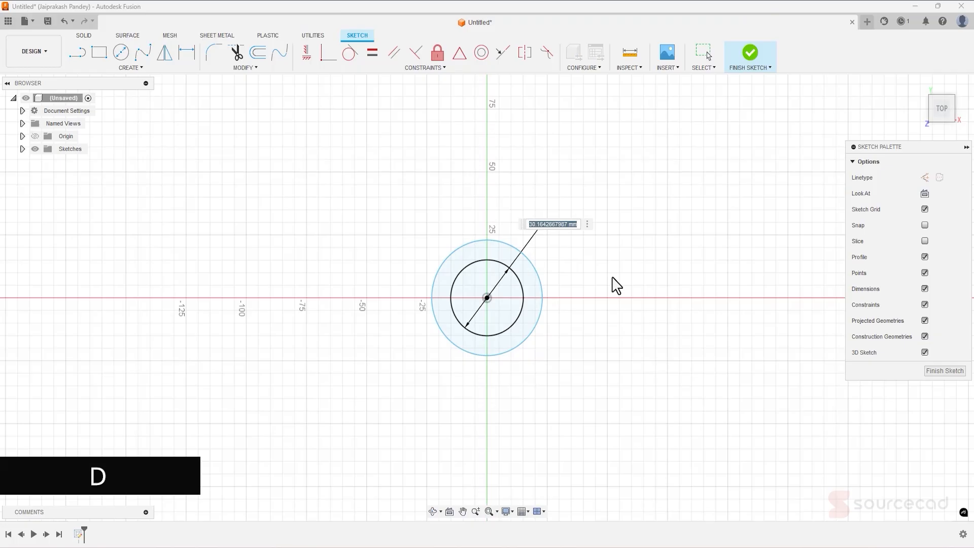
text(30)
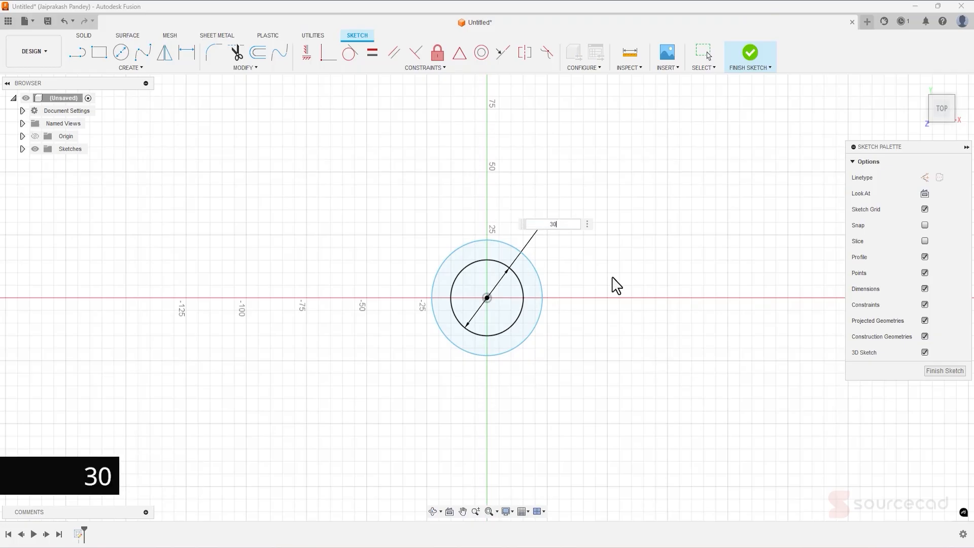
key(Return)
click(518, 280)
click(546, 280)
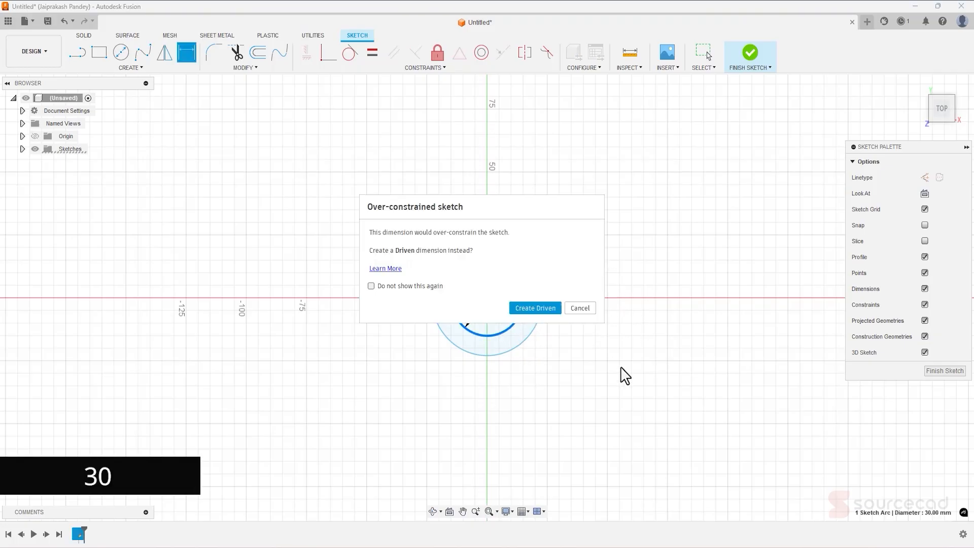
click(579, 308)
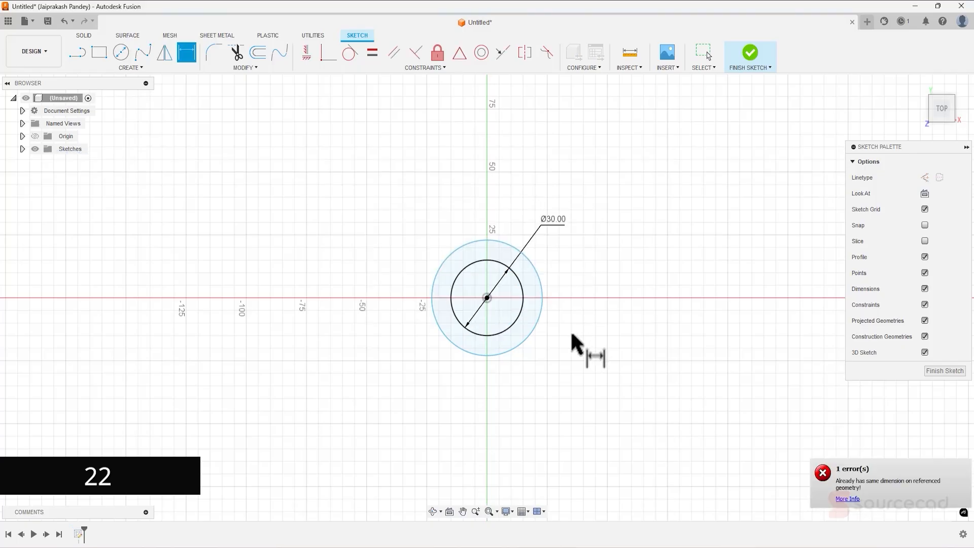
- Dimension the remaining outer circle's diameter to 22 mm and finish the sketch
click(542, 284)
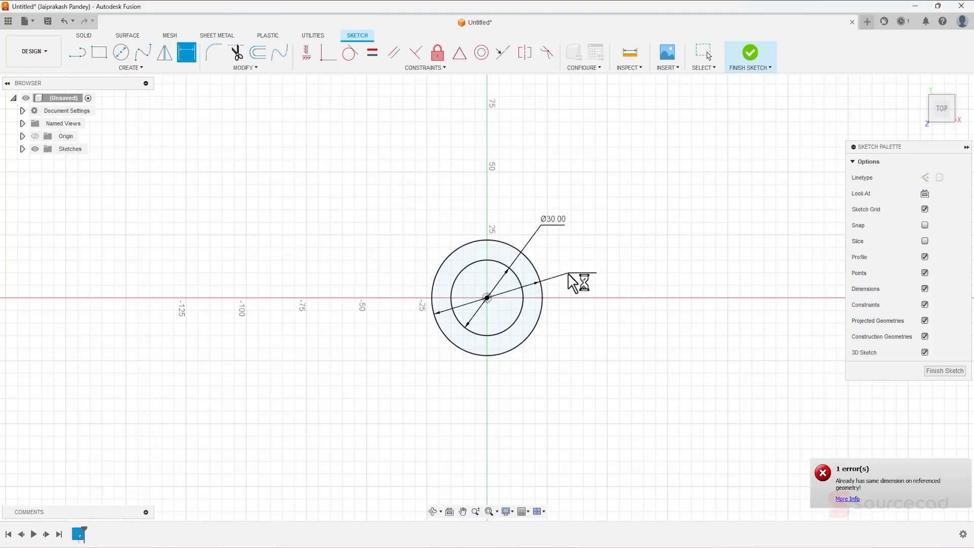
click(570, 279)
text(22)
key(Return)
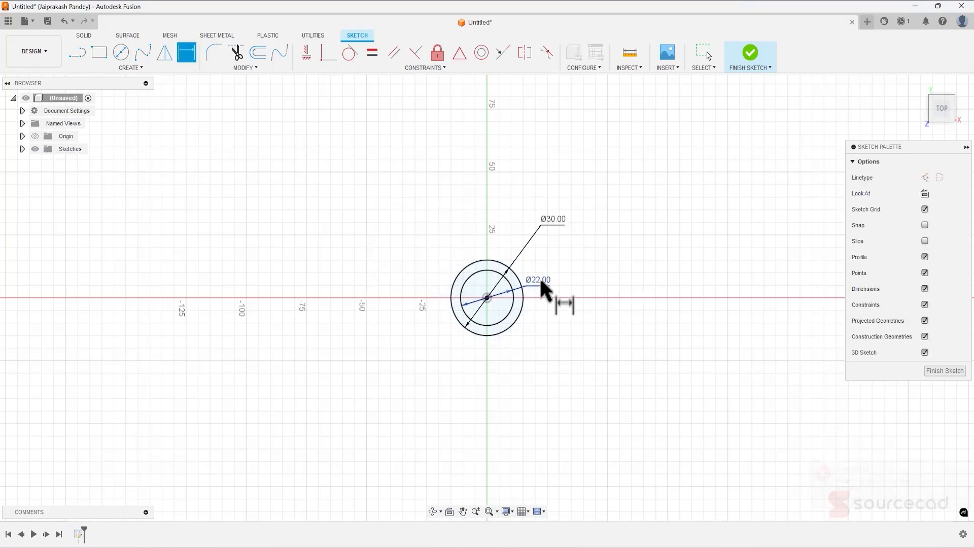
key(Escape)
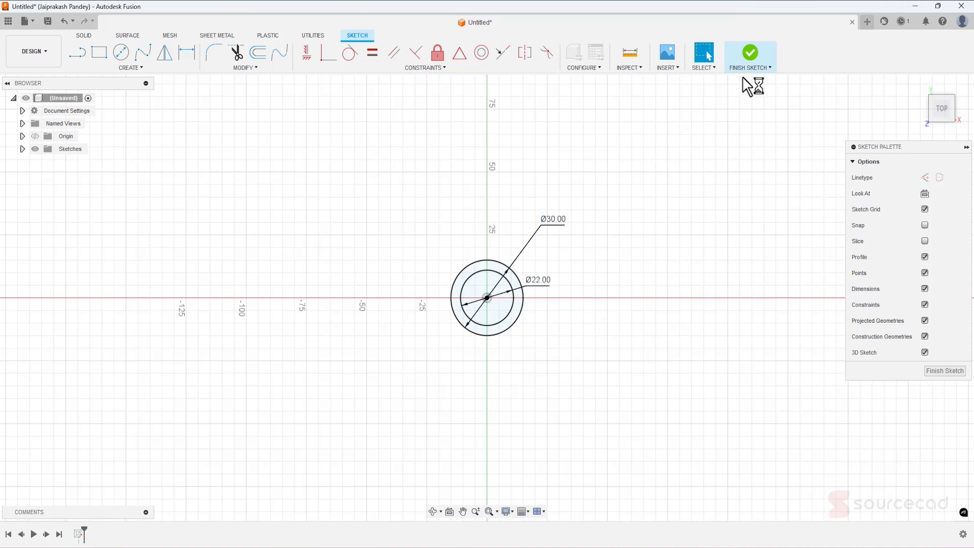
click(749, 51)
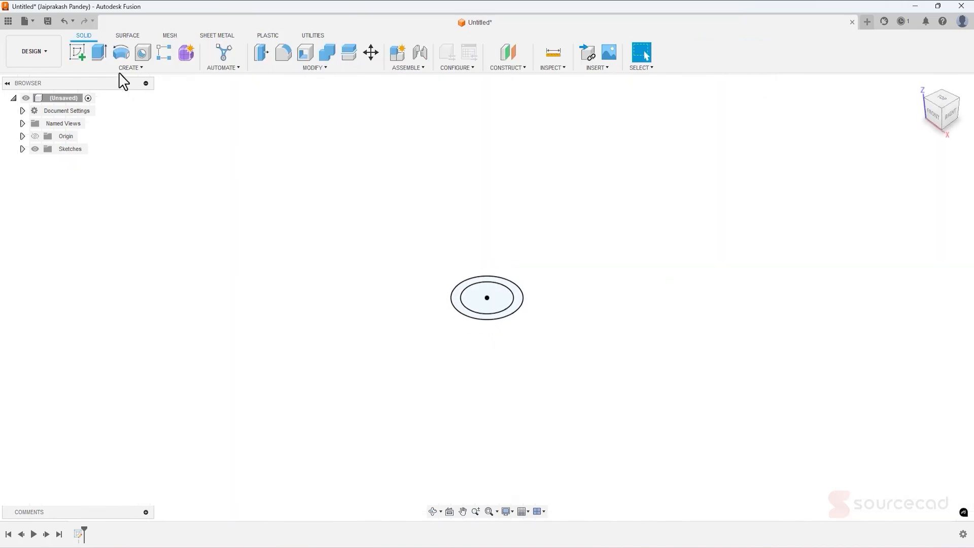
- Extrude the ring-shaped profile between the two circles by 2 mm as a new body
click(99, 52)
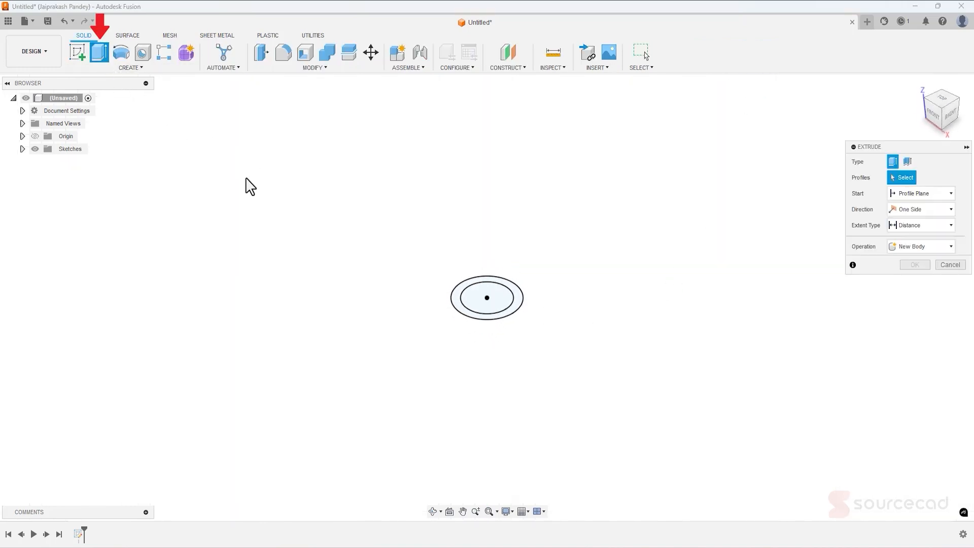
click(459, 298)
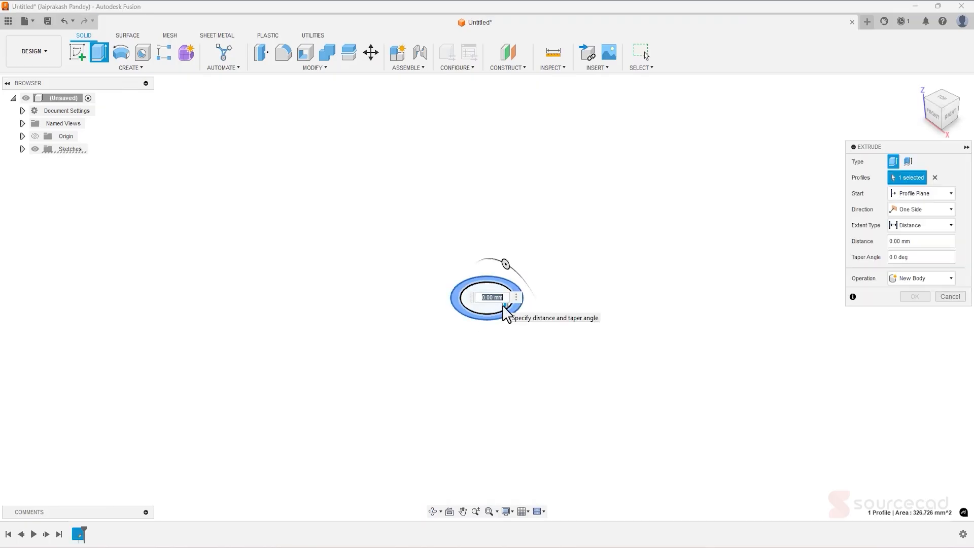
text(2)
key(Return)
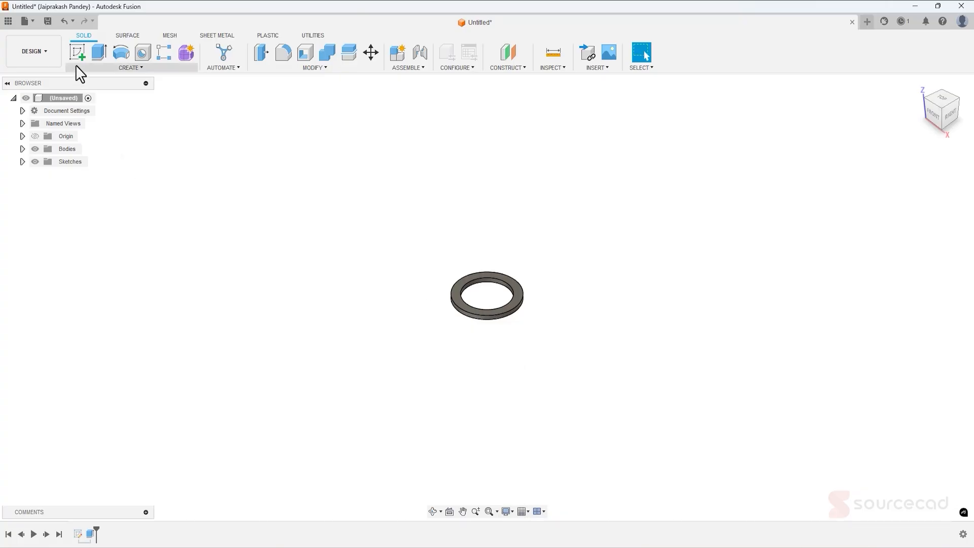
- Start a new sketch on the vertical YZ plane through the ring's centre
click(76, 51)
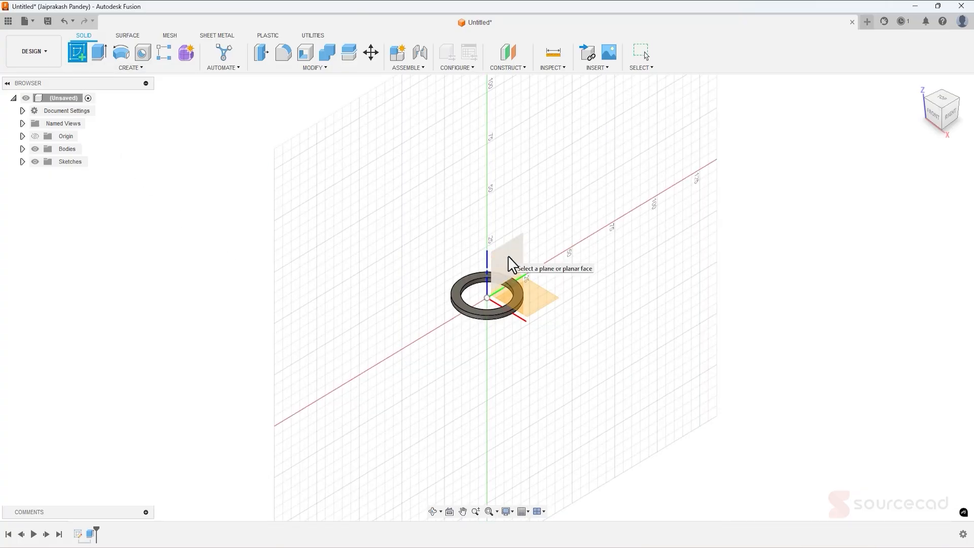
click(513, 281)
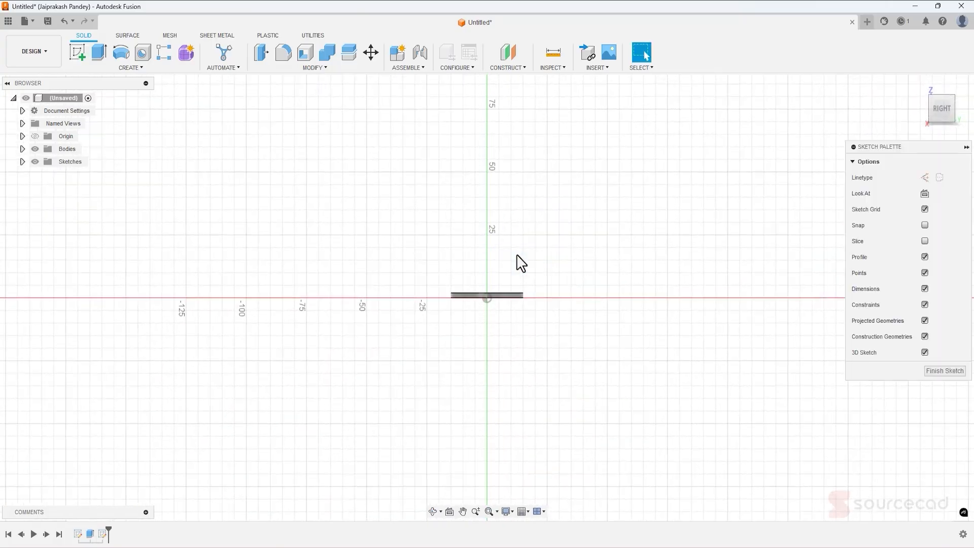
middle_drag(543, 348, 482, 207)
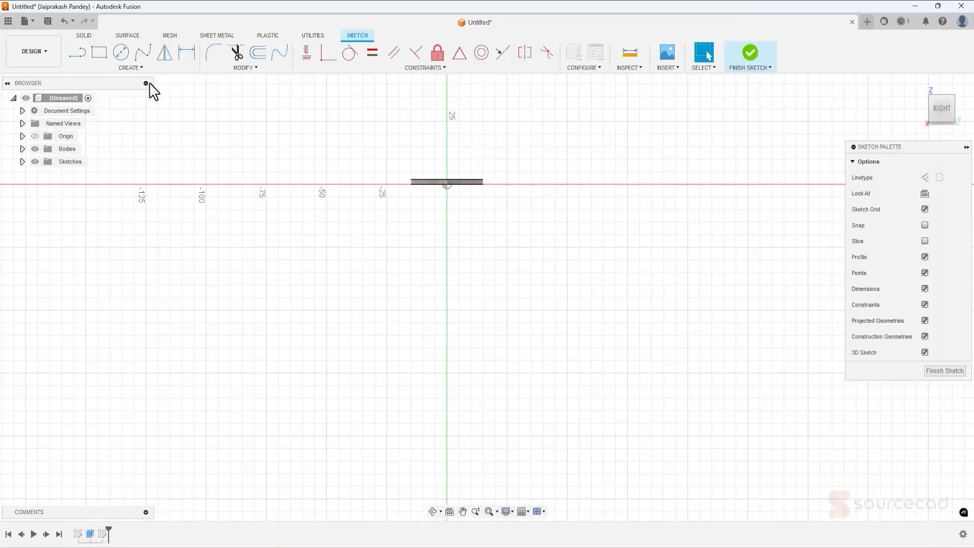
- Draw a five-point fit spline from about 17 mm beside the origin on the horizontal axis, bulging outward and ending about 190 mm below
click(143, 52)
scroll(410, 195, up, 3)
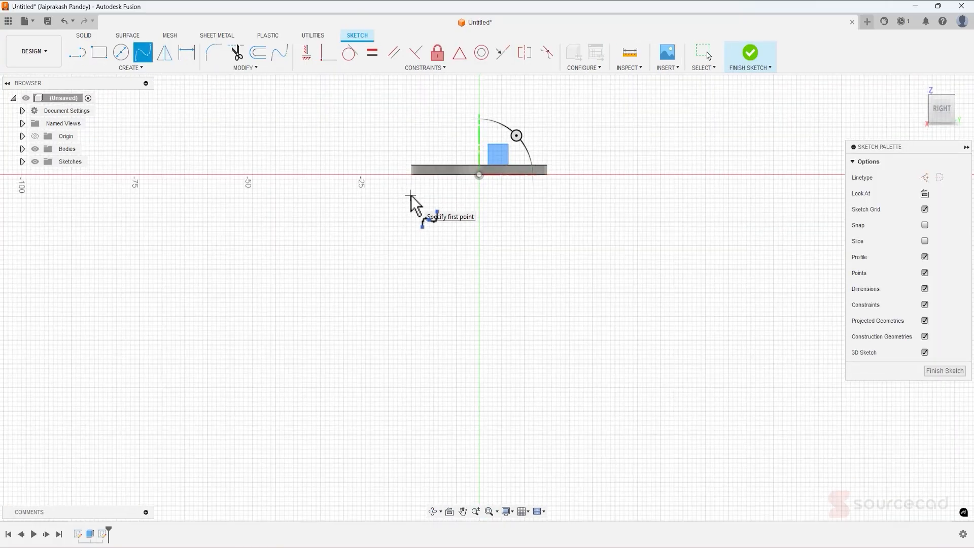
click(402, 174)
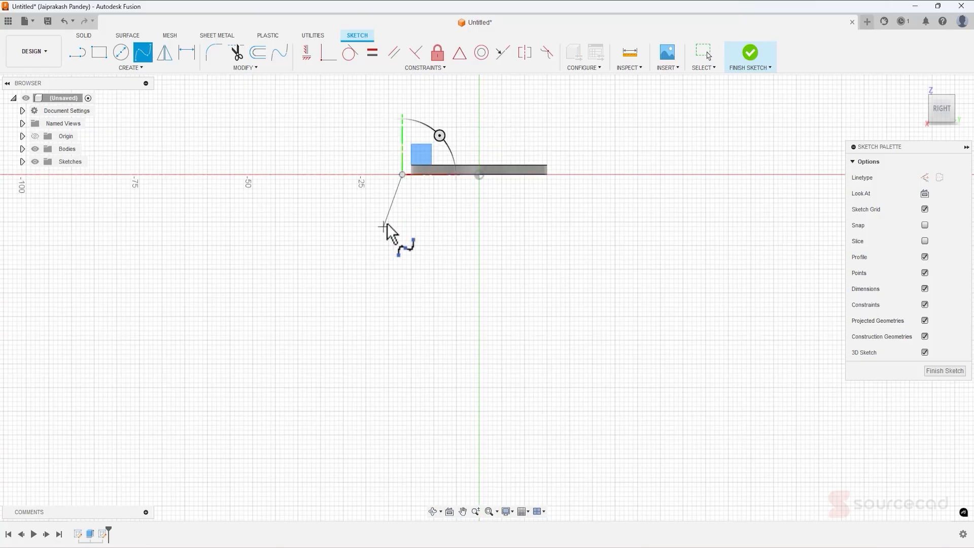
scroll(347, 261, up, 4)
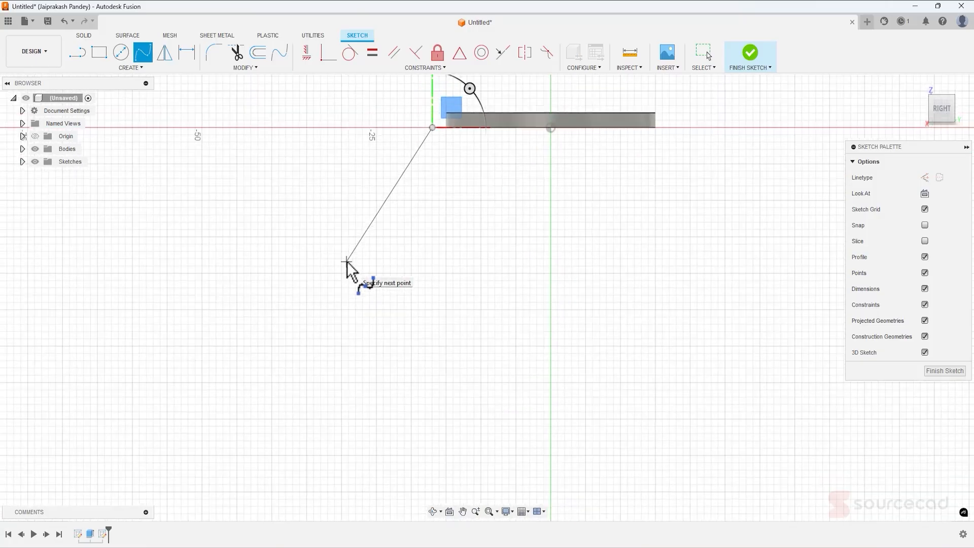
scroll(347, 262, down, 4)
scroll(347, 261, down, 5)
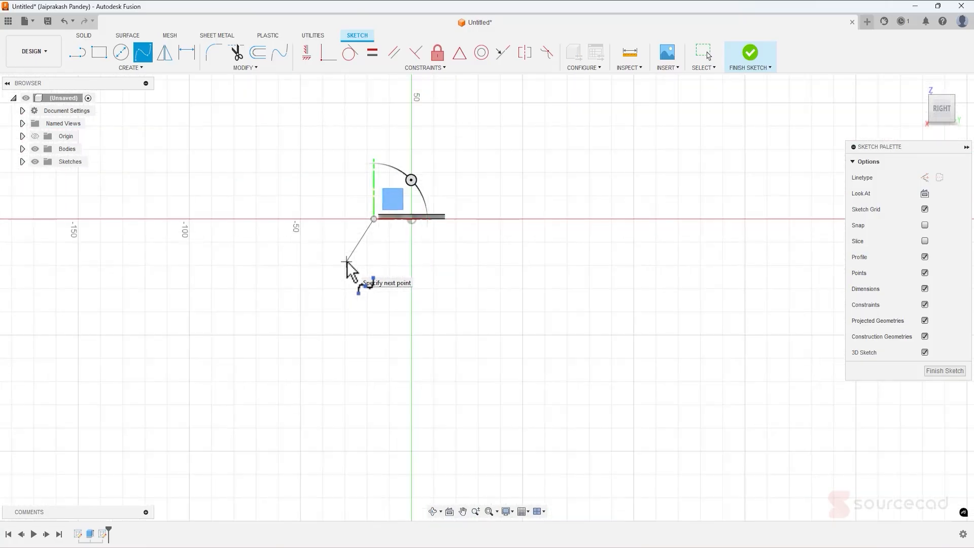
middle_drag(347, 262, 370, 156)
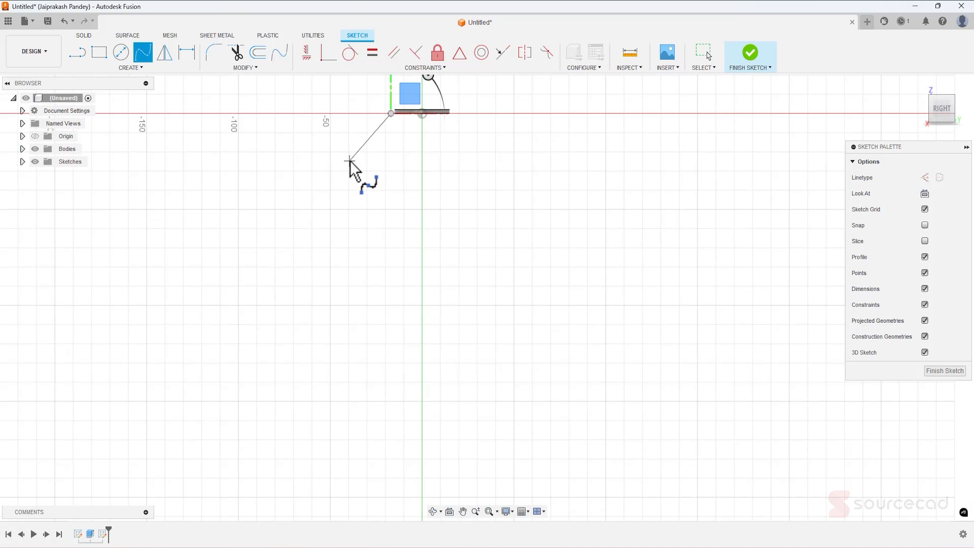
click(348, 161)
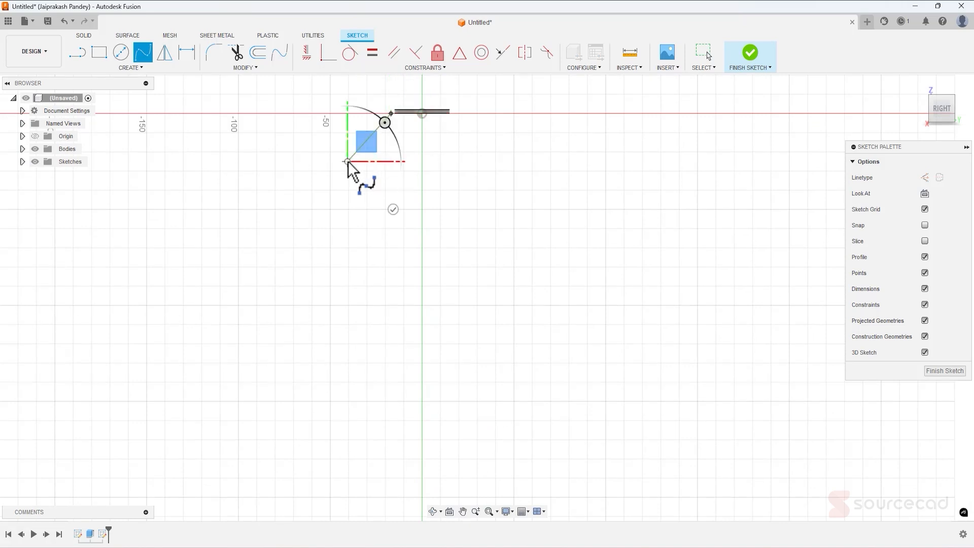
click(285, 292)
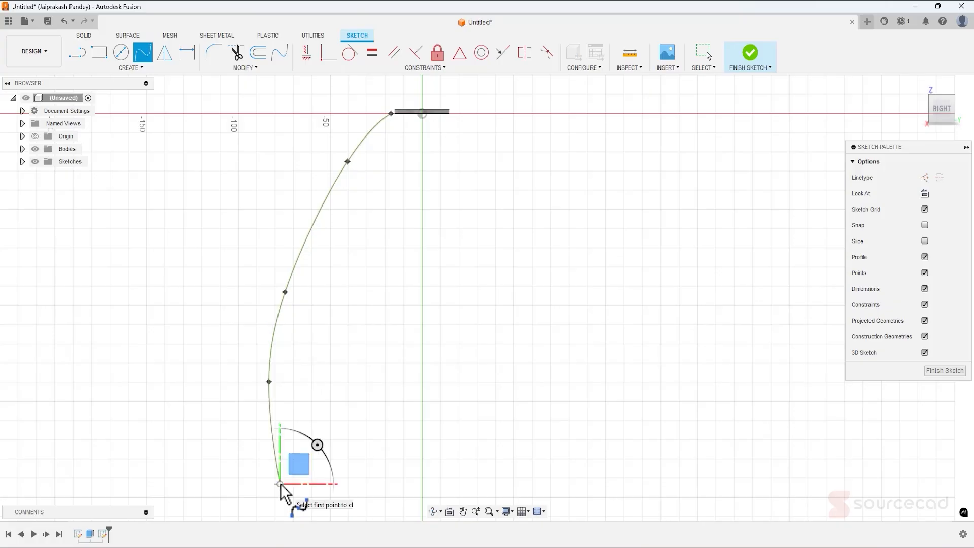
click(280, 483)
middle_drag(327, 446, 331, 291)
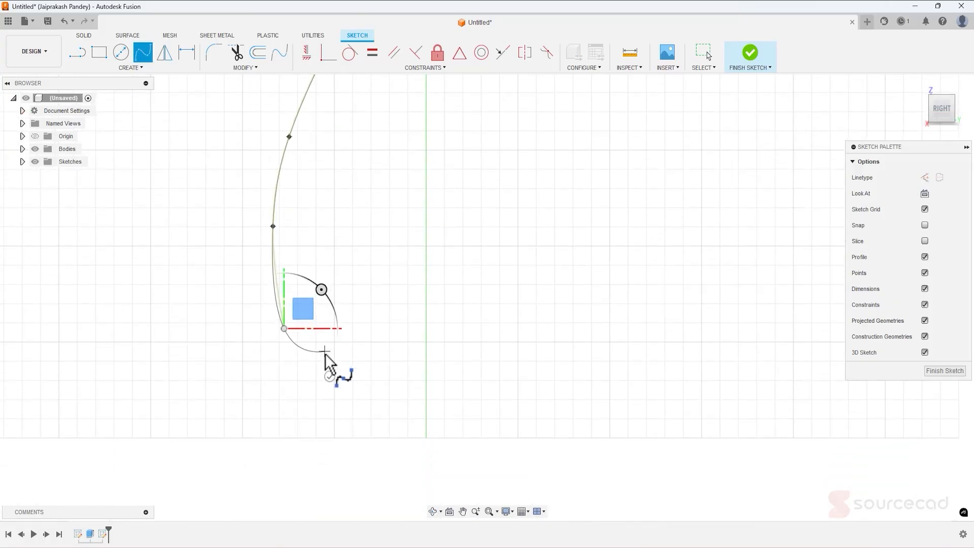
key(Escape)
key(Escape)
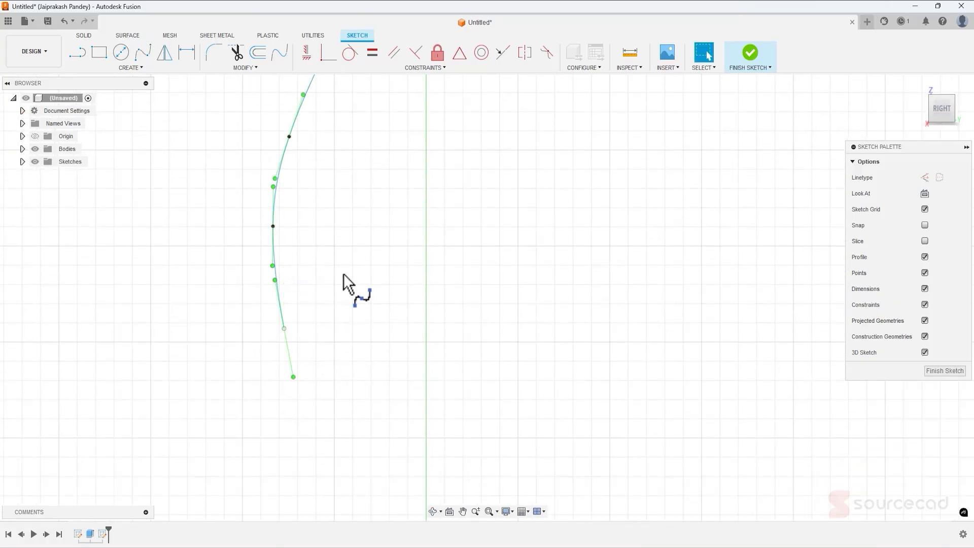
- Reshape the spline into a smooth outward arc by repositioning its intermediate fit points and its lower endpoint
scroll(351, 256, down, 2)
middle_drag(353, 224, 313, 322)
click(308, 184)
drag(310, 190, 304, 205)
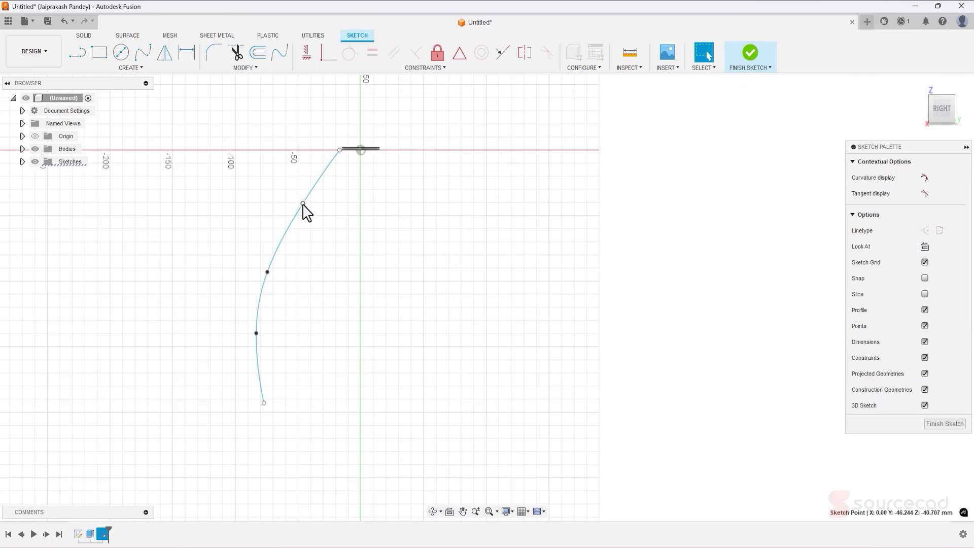
drag(267, 273, 267, 267)
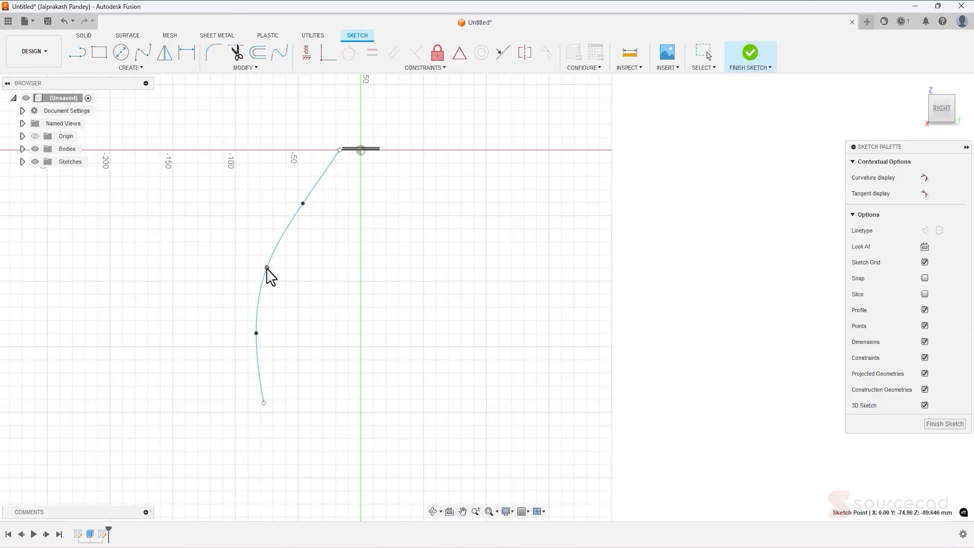
drag(256, 334, 270, 406)
click(306, 207)
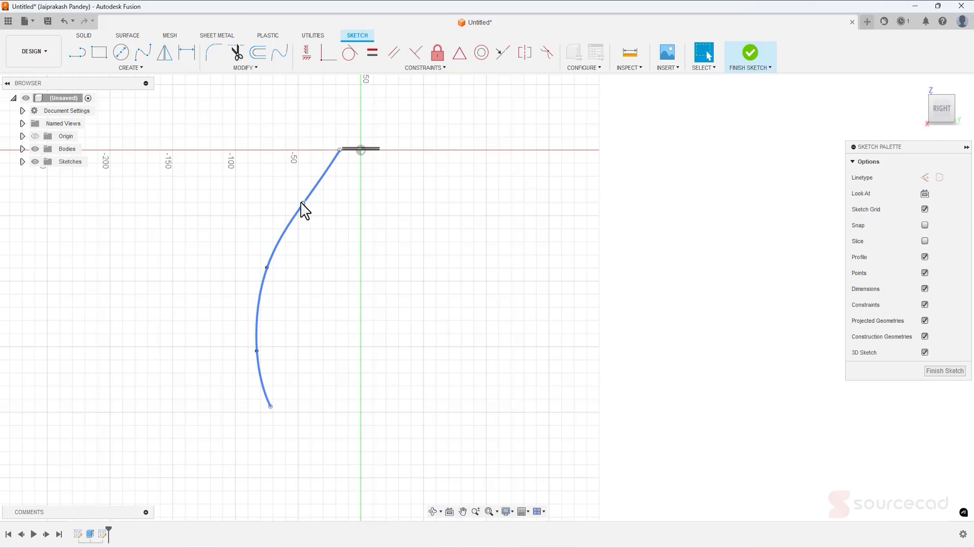
drag(303, 205, 304, 192)
click(410, 330)
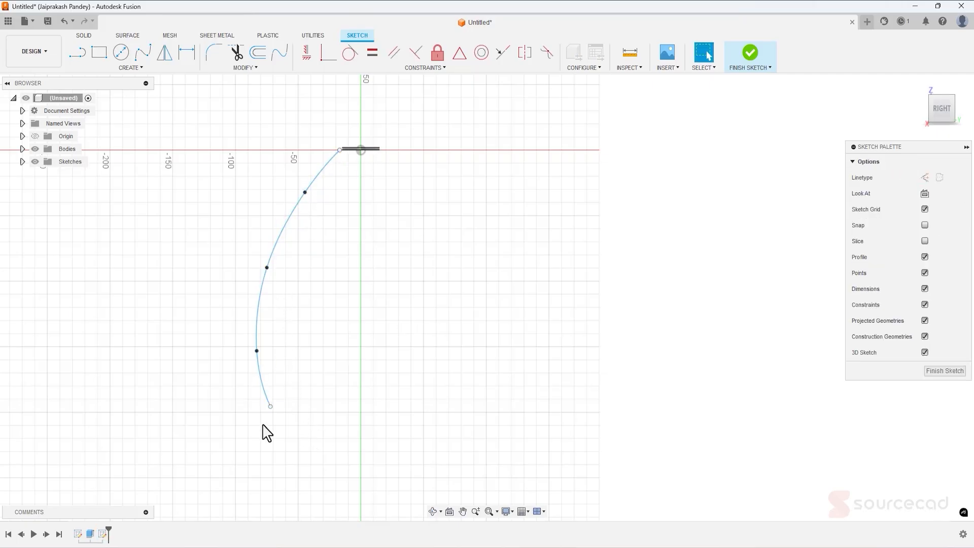
- Dimension the horizontal distance between the spline's upper endpoint and the origin to 15 mm
scroll(339, 152, up, 10)
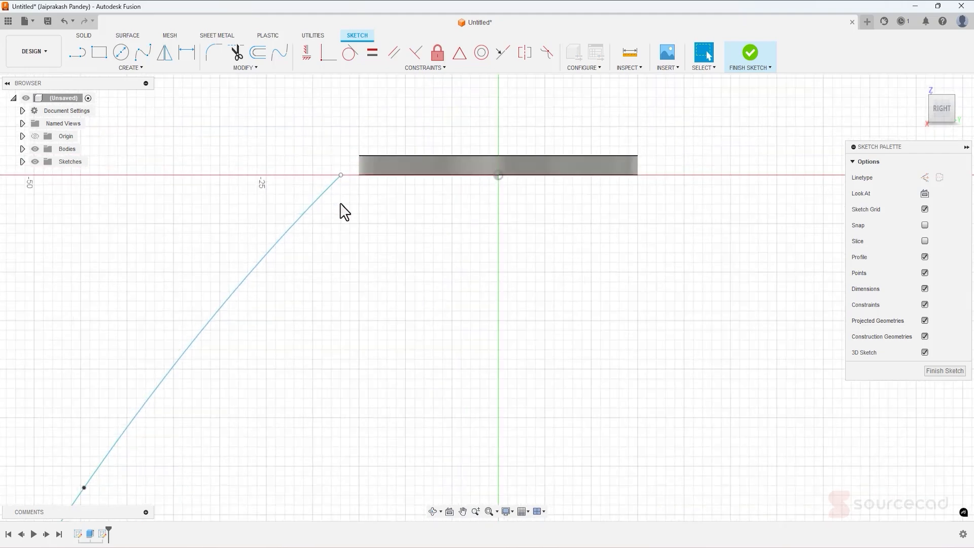
key(d)
click(341, 175)
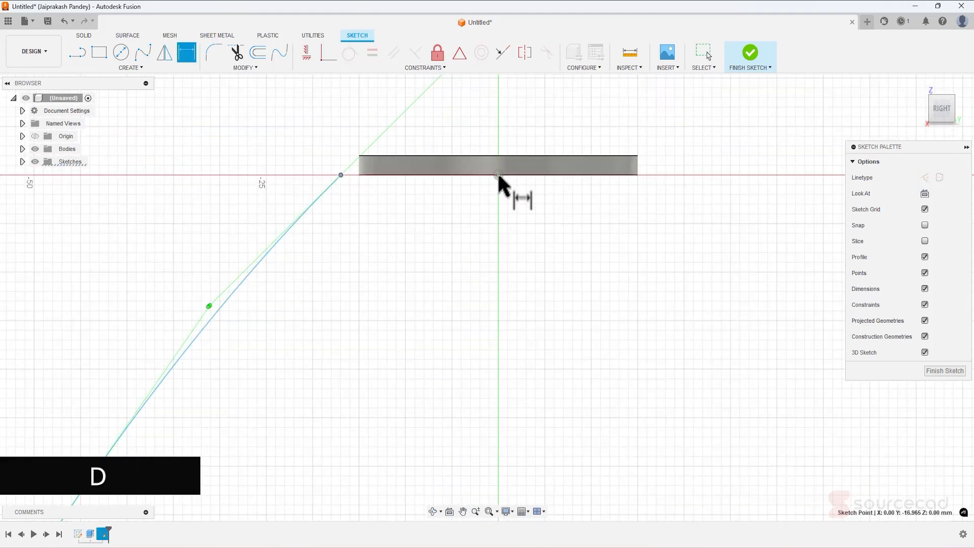
click(498, 175)
click(421, 226)
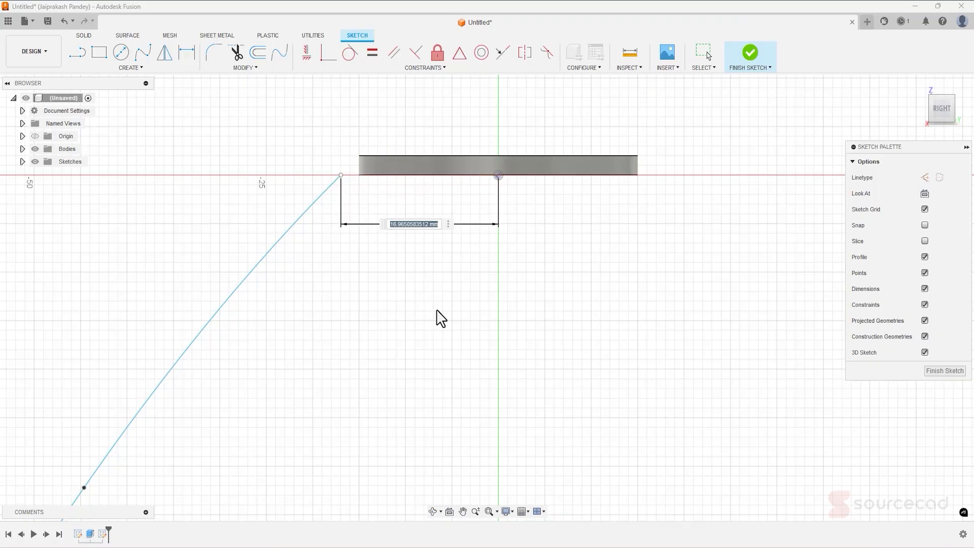
text(15)
key(Return)
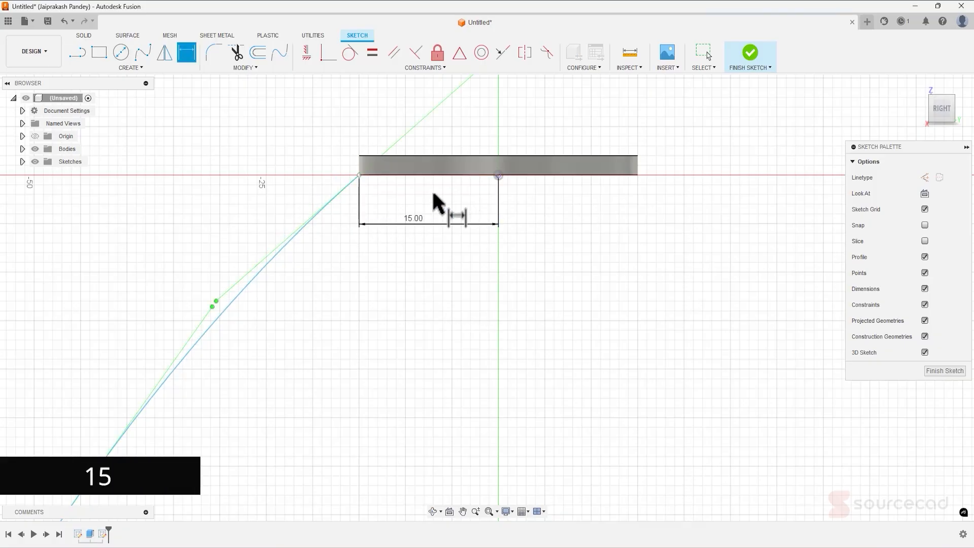
key(Escape)
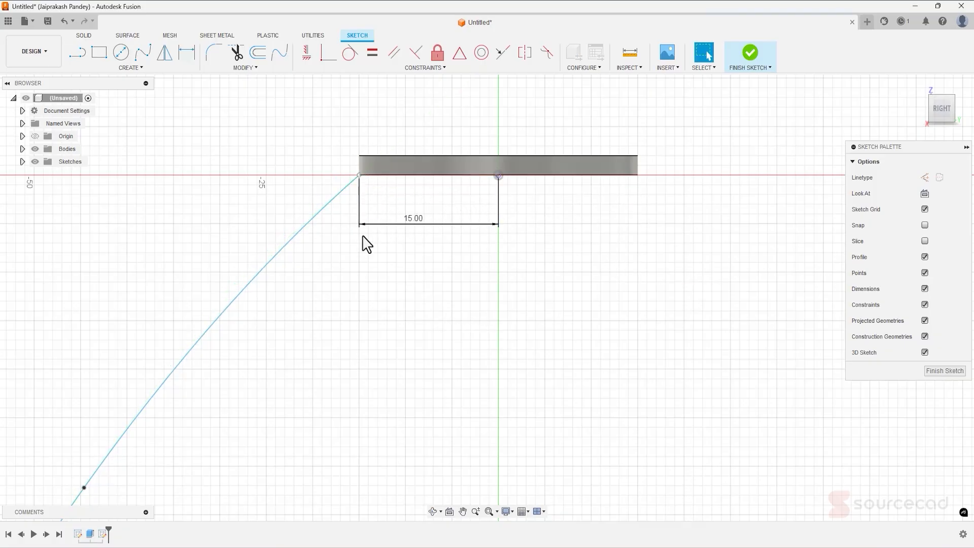
- Offset the spline by -1 mm towards the ring's centre to give the profile its wall thickness
click(258, 52)
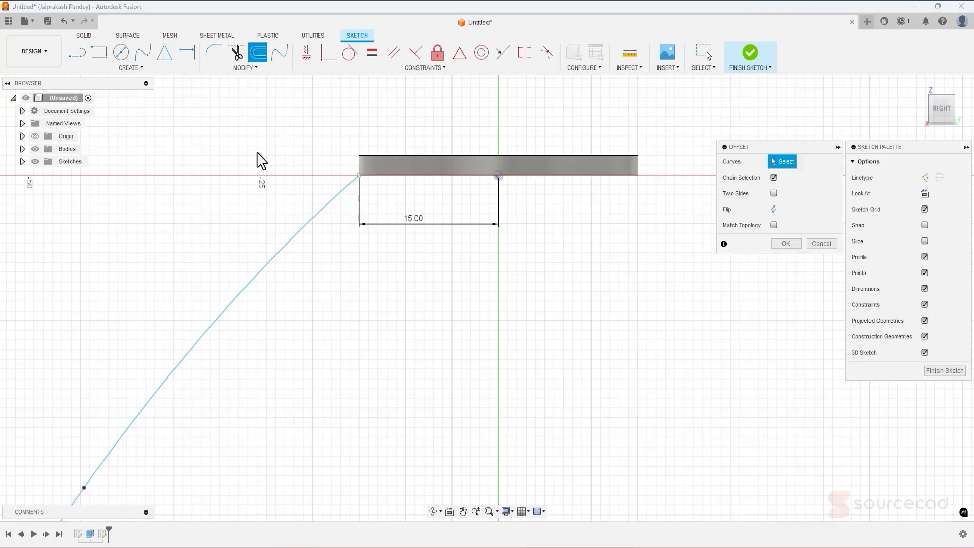
click(311, 228)
drag(303, 216, 315, 229)
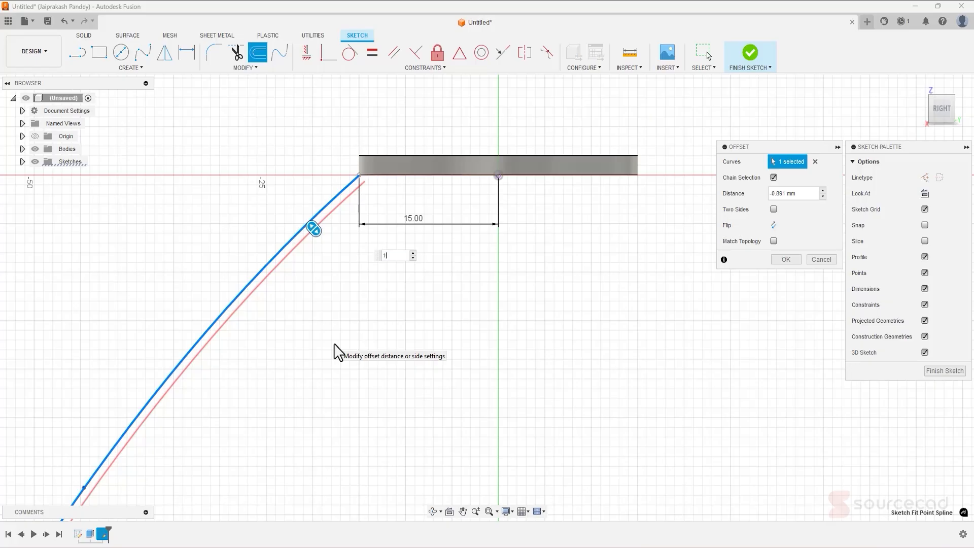
key(Return)
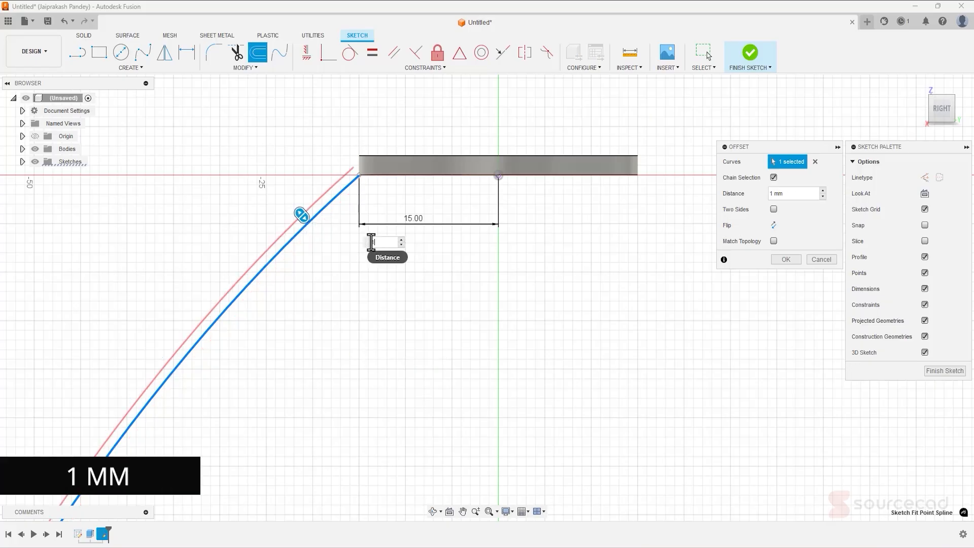
text(-1)
key(Return)
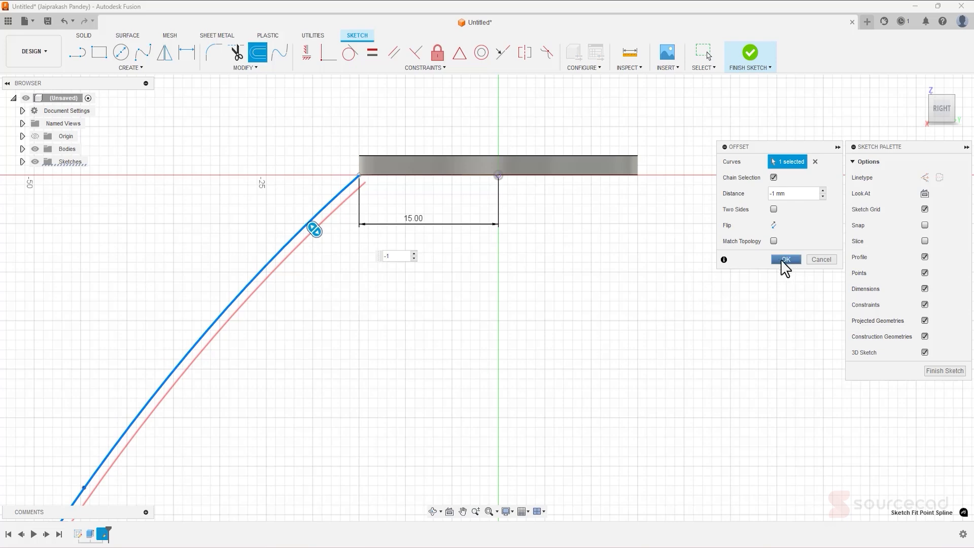
click(784, 260)
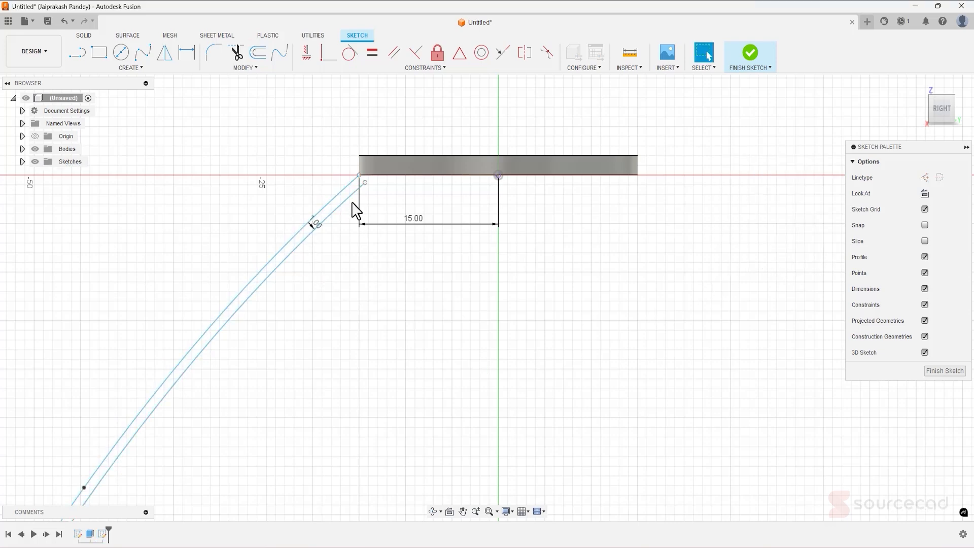
- Close the profile's upper end with a short line along the ring's underside and another to the offset spline's endpoint
scroll(365, 189, up, 5)
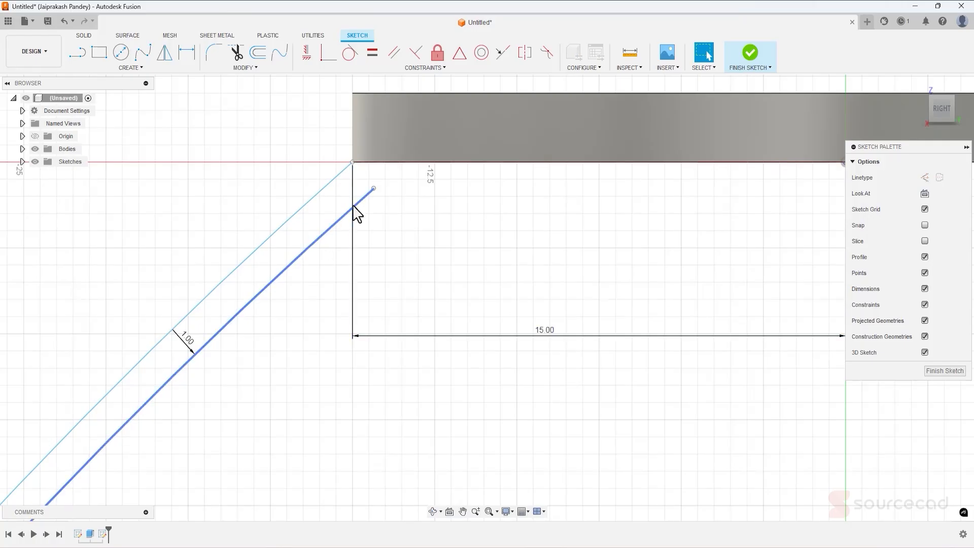
click(76, 56)
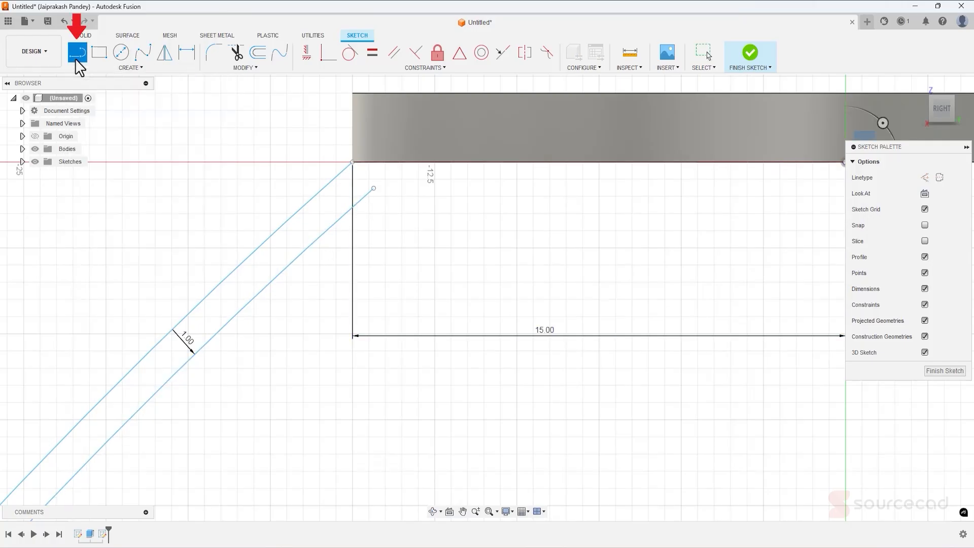
click(353, 163)
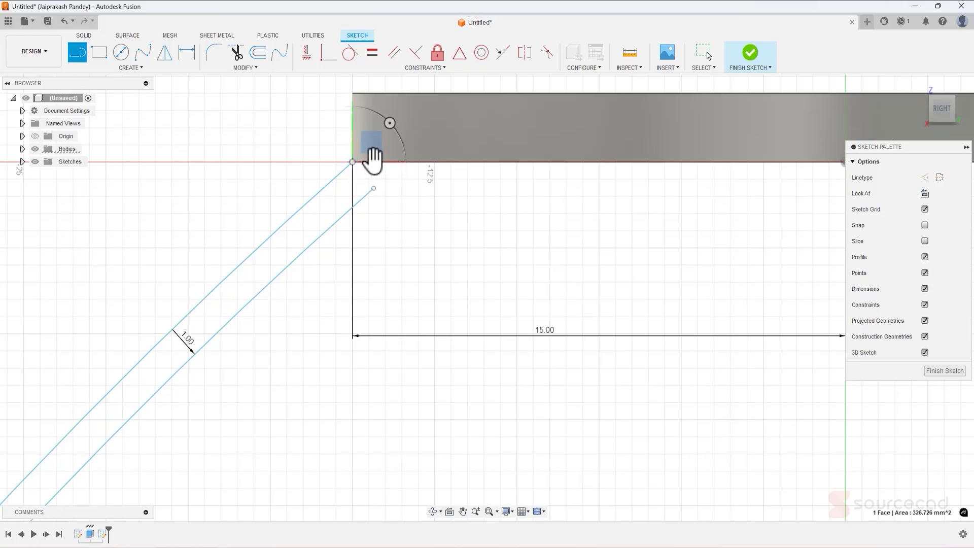
click(374, 188)
click(400, 165)
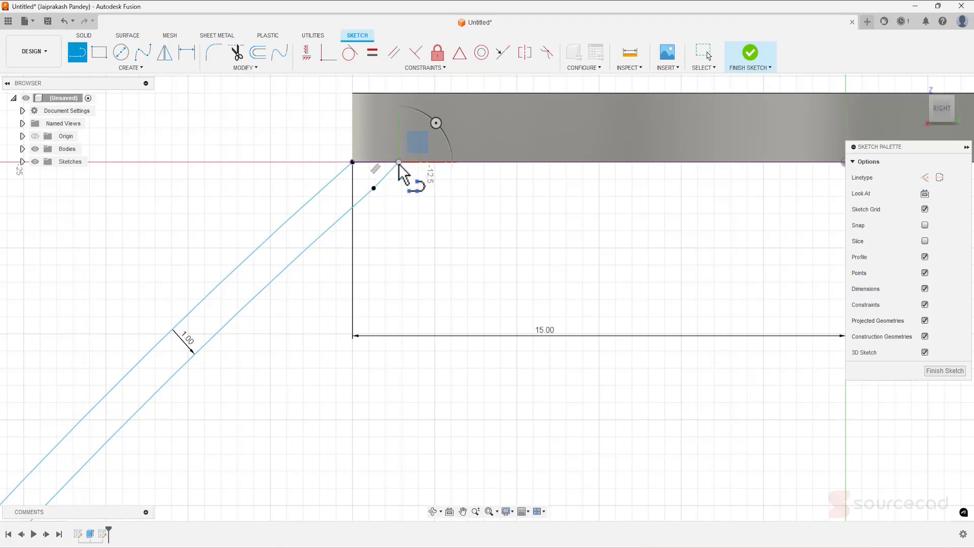
key(Escape)
scroll(414, 246, up, 3)
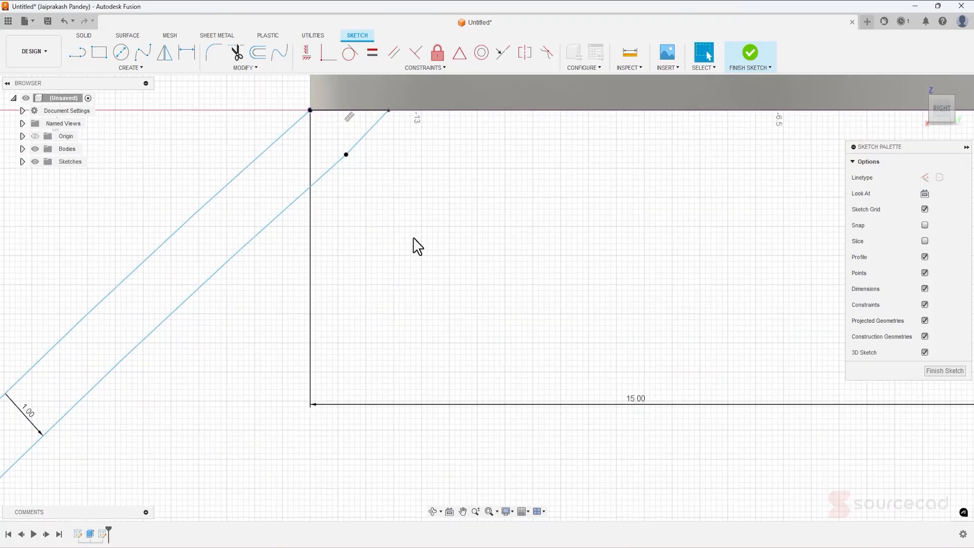
- Close the profile's lower end with a short horizontal line from the outer spline's endpoint, connected to the offset spline's endpoint
scroll(414, 247, down, 6)
scroll(410, 259, down, 8)
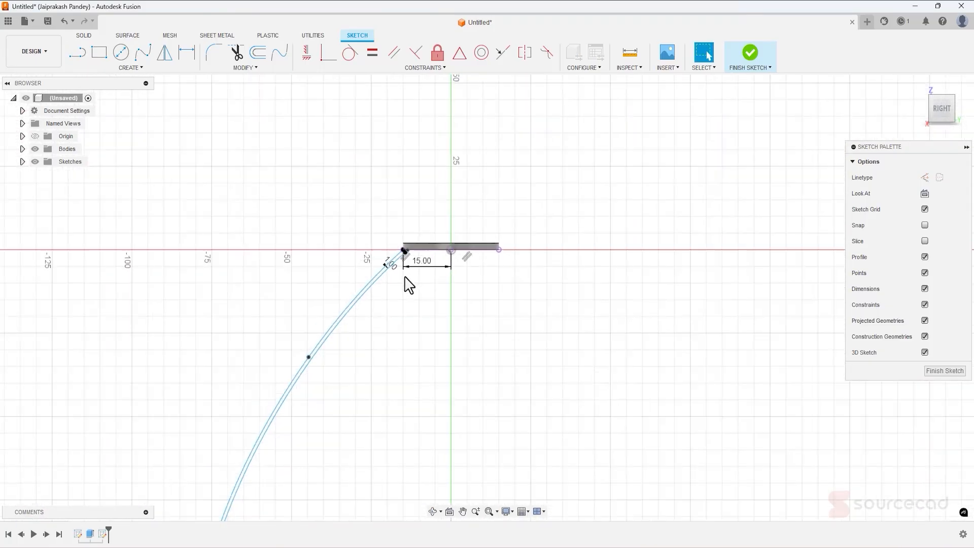
middle_drag(404, 348, 421, 102)
scroll(310, 431, up, 10)
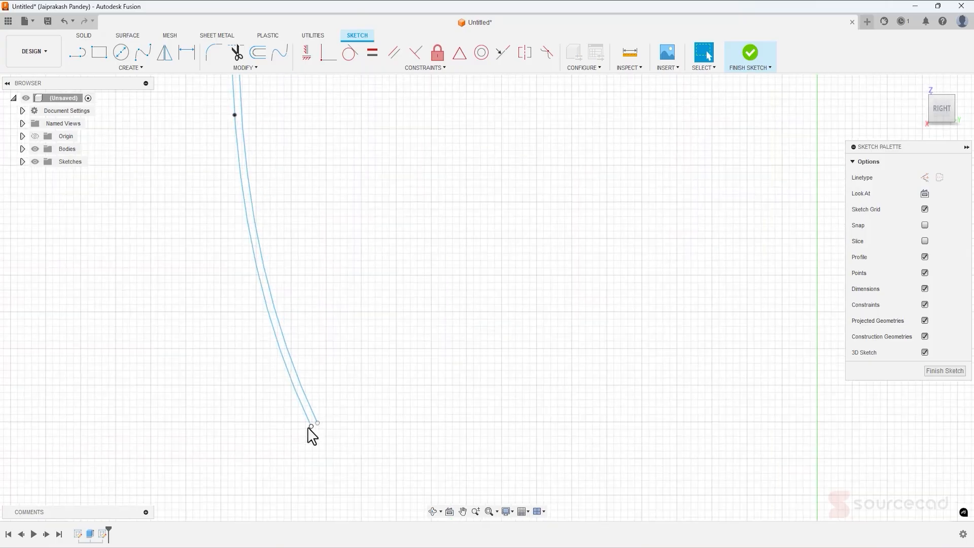
click(77, 53)
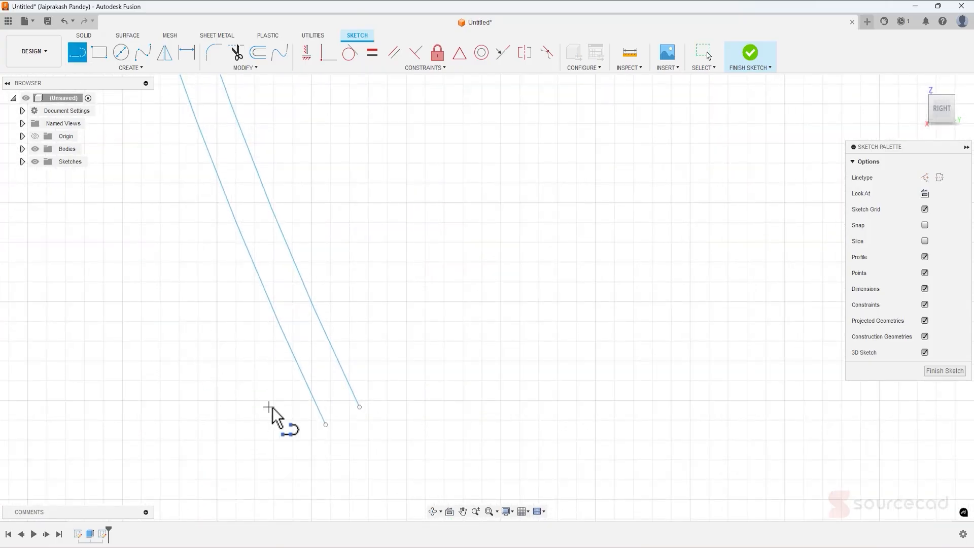
click(325, 425)
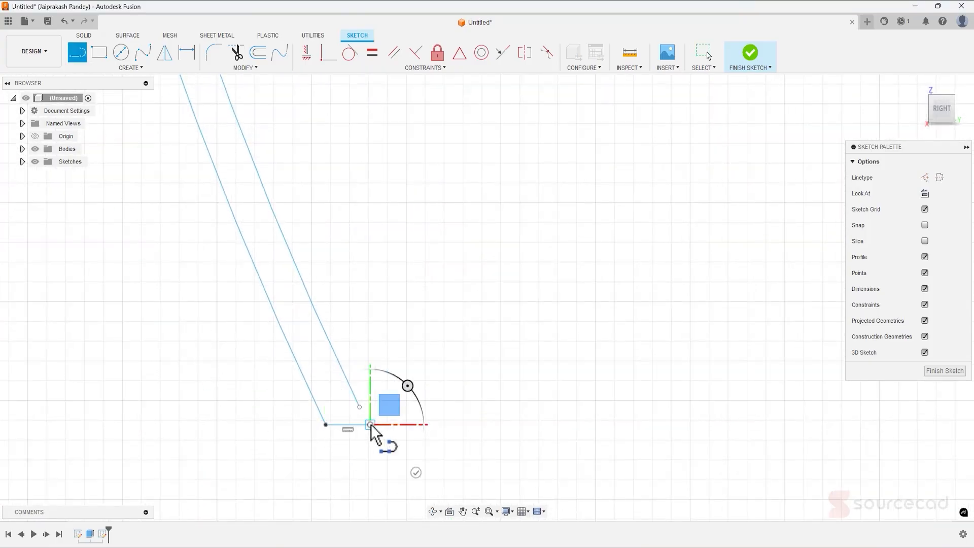
click(368, 423)
key(Escape)
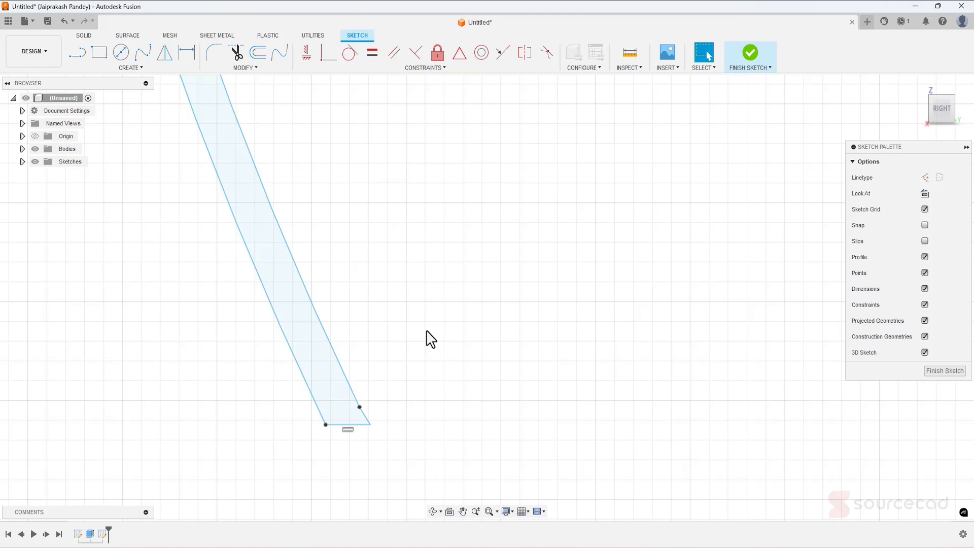
- Finish the sketch and revolve the closed profile 360 degrees about the vertical Z axis, joining it to the ring
scroll(426, 339, down, 10)
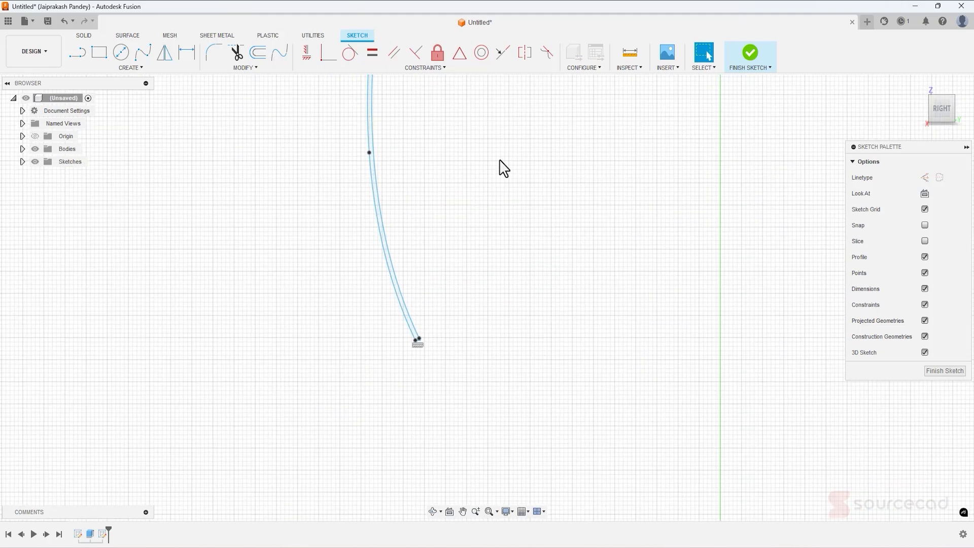
mouse_move(501, 167)
middle_down()
mouse_move(460, 211)
mouse_move(352, 385)
middle_up()
scroll(356, 394, down, 2)
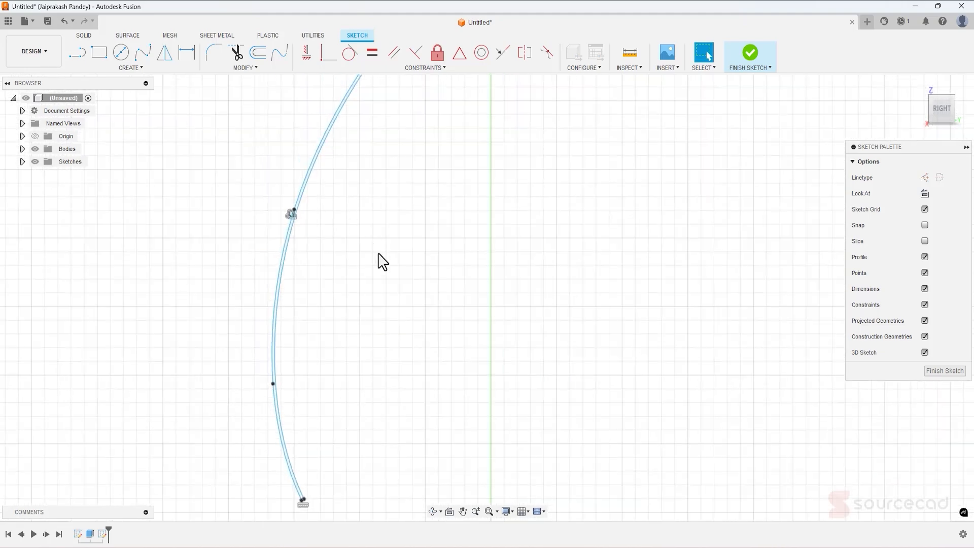
scroll(382, 261, down, 2)
scroll(383, 261, down, 1)
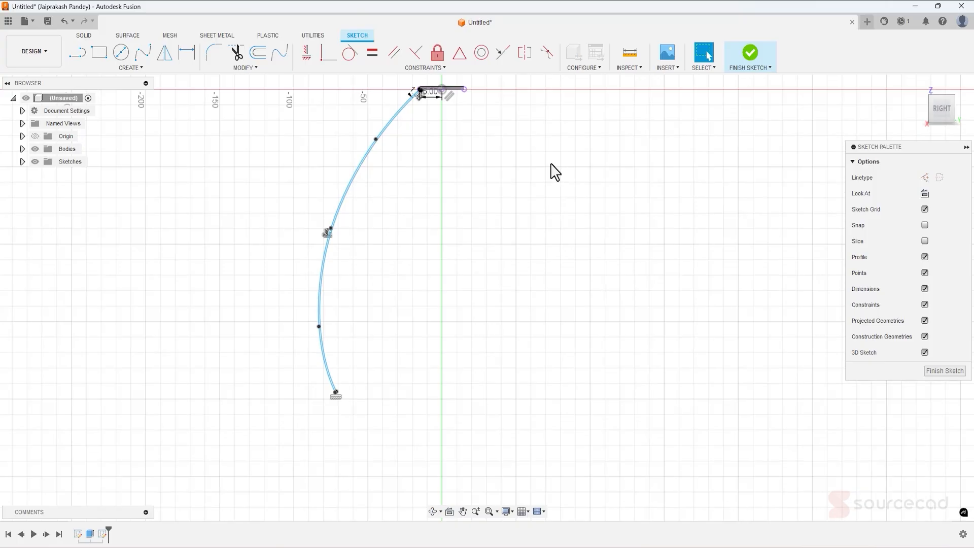
middle_drag(475, 170, 451, 225)
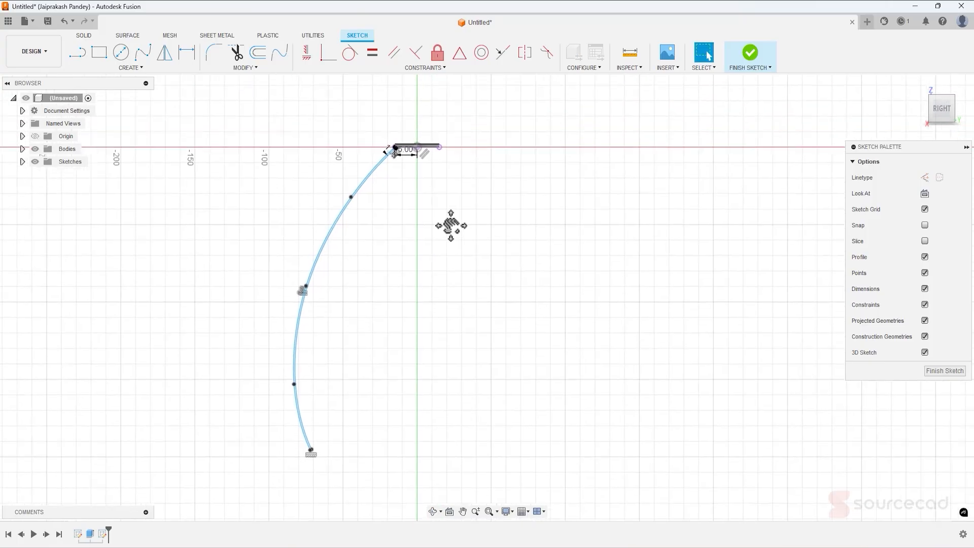
click(753, 57)
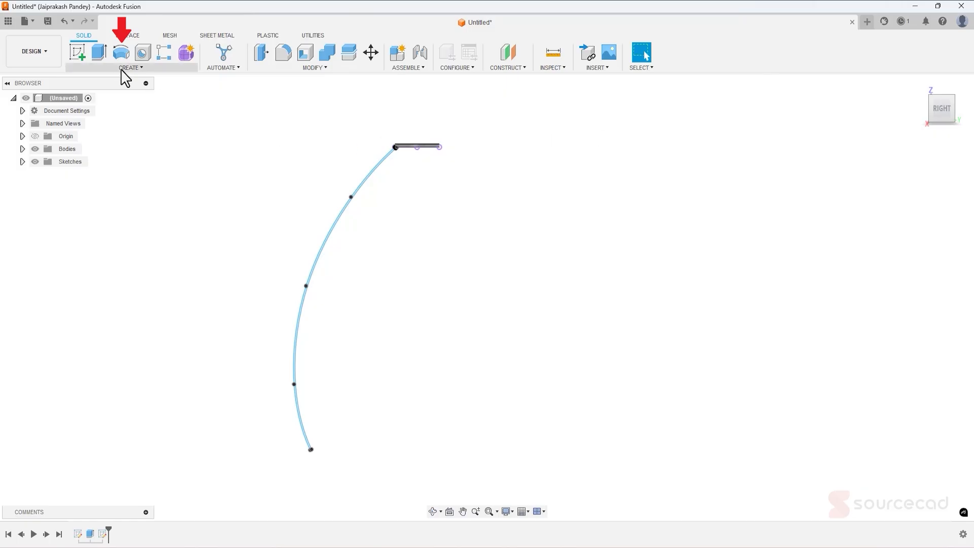
click(121, 53)
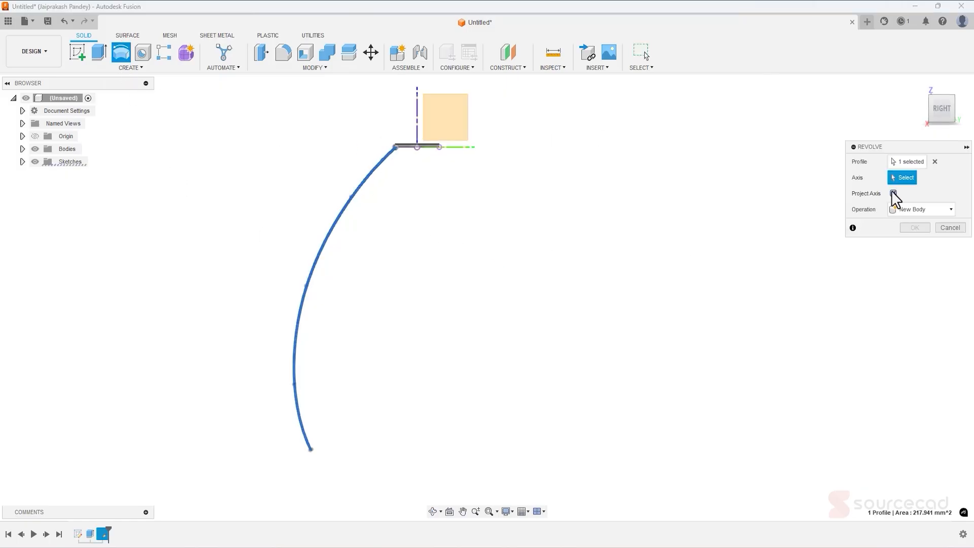
click(418, 107)
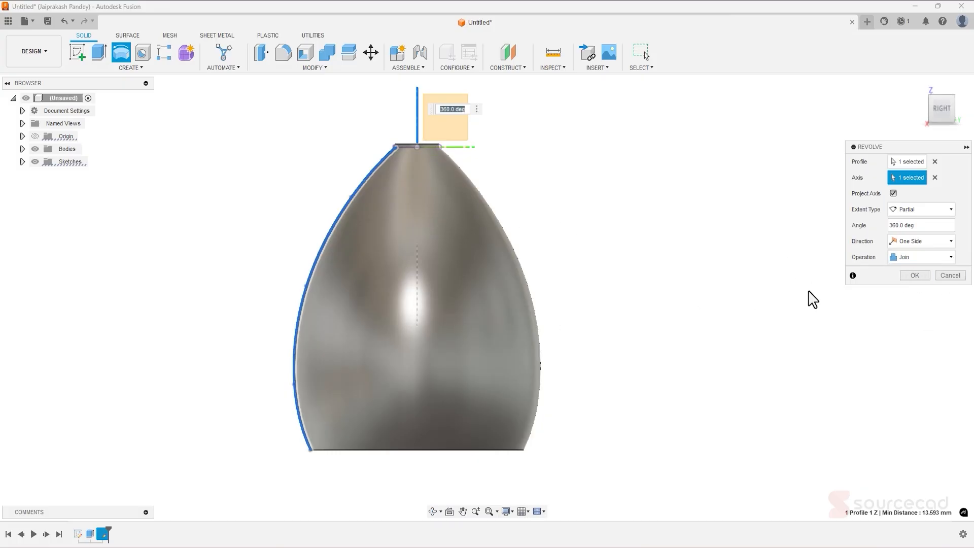
click(910, 276)
- Edit the ring's extrusion and set its distance to -2 mm so it extends into the shell
middle_drag(579, 335, 570, 306)
shift+middle_drag(578, 350, 542, 273)
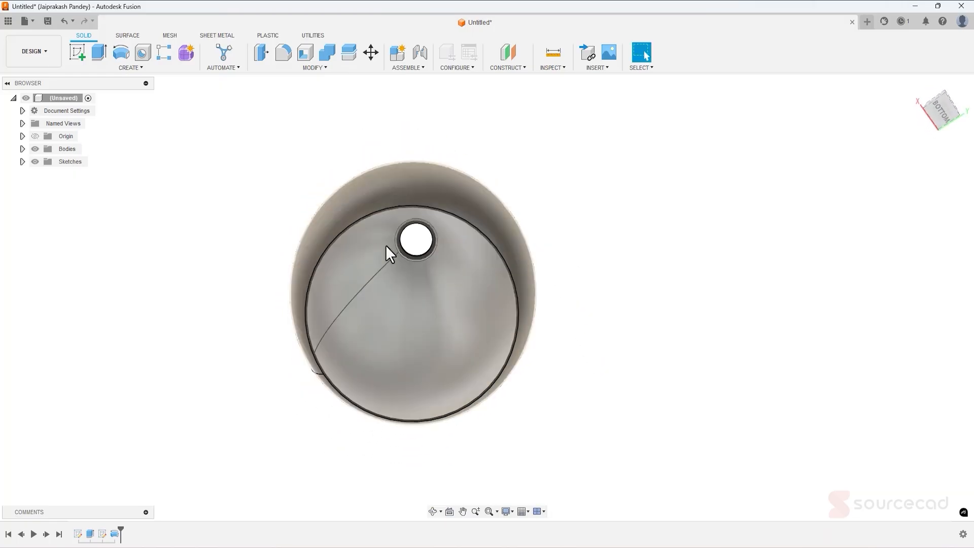
scroll(419, 250, up, 8)
scroll(424, 251, up, 3)
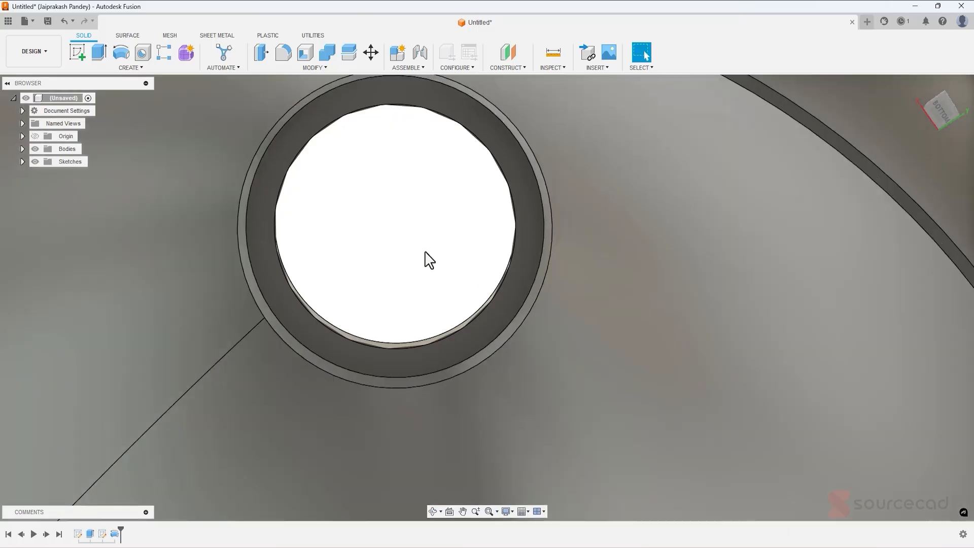
shift+middle_drag(424, 259, 425, 298)
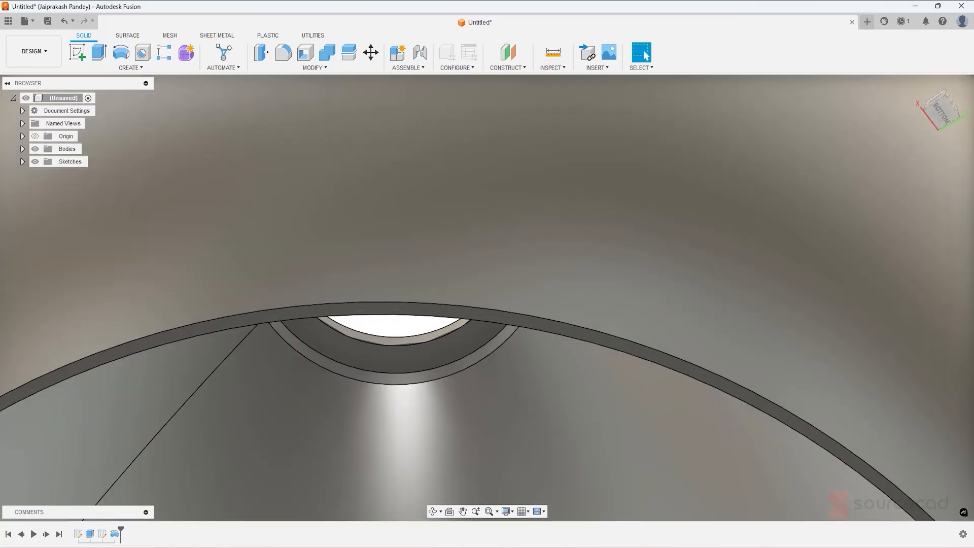
click(90, 536)
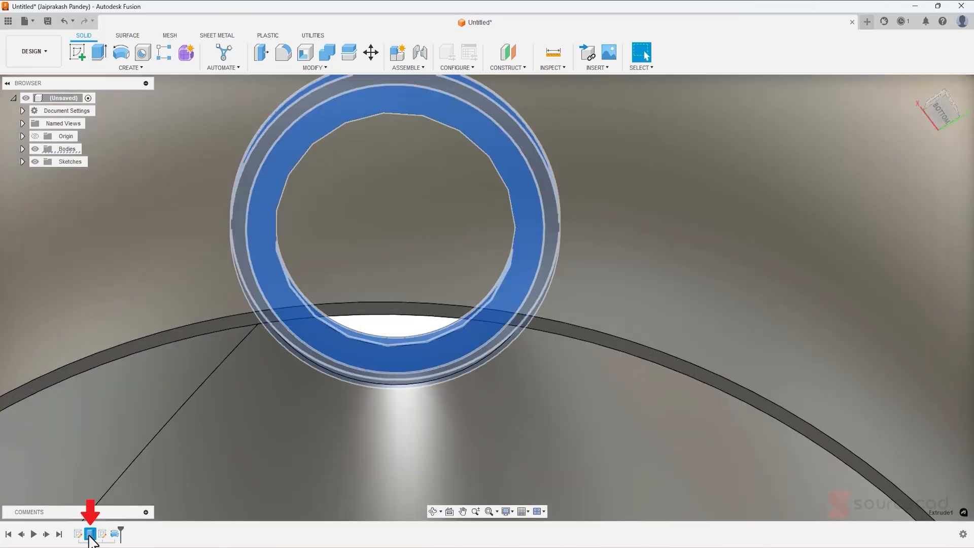
right_click(90, 535)
click(115, 431)
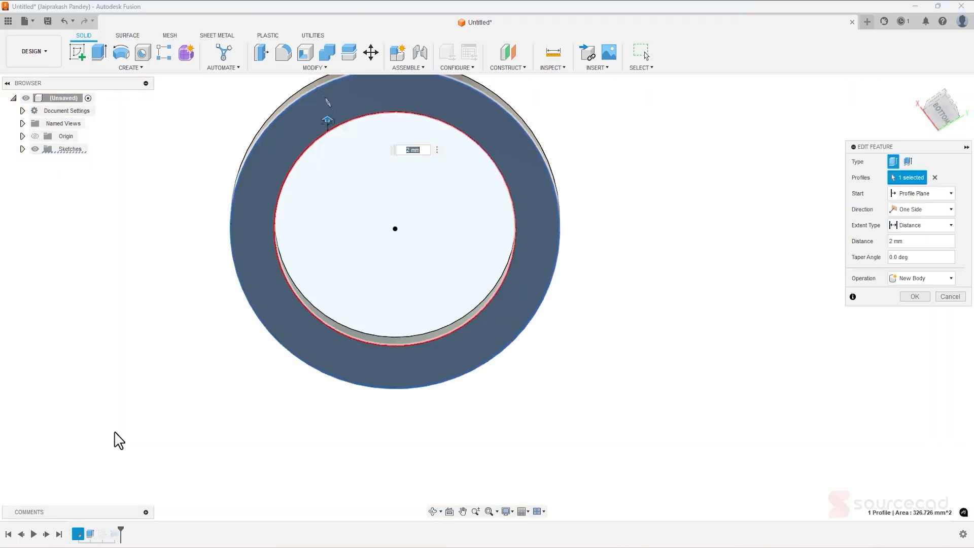
click(406, 152)
text(-)
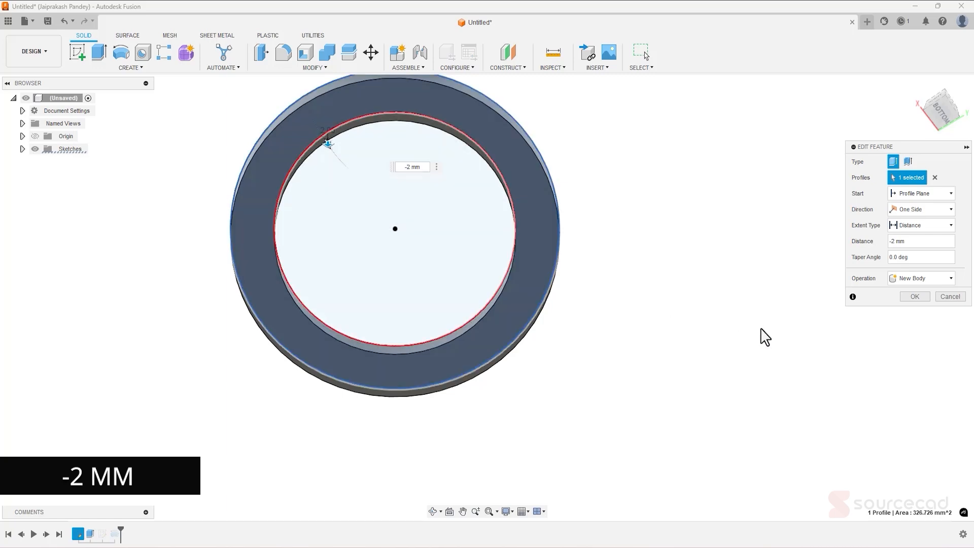
click(919, 297)
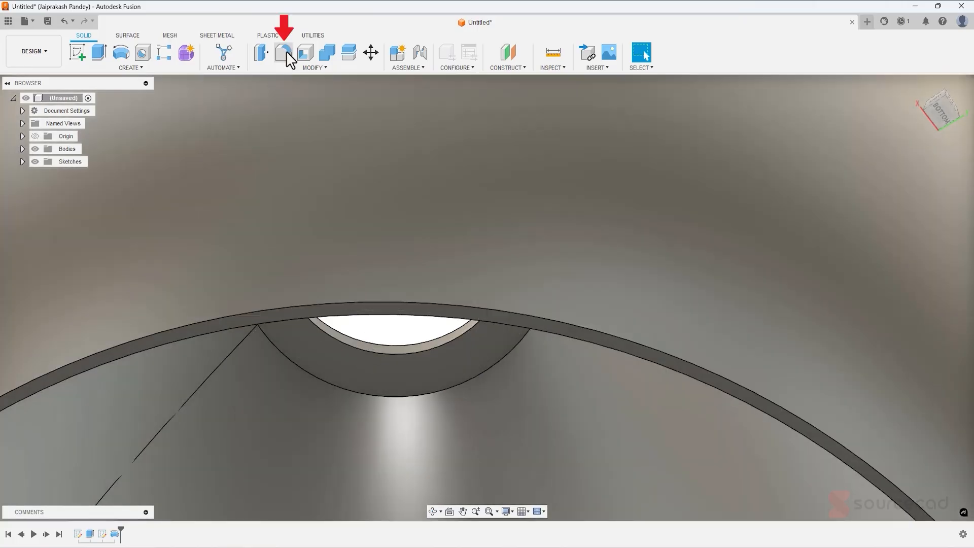
- Fillet the inner circular edge where the ring's underside meets the shell wall with a 3 mm radius
click(284, 51)
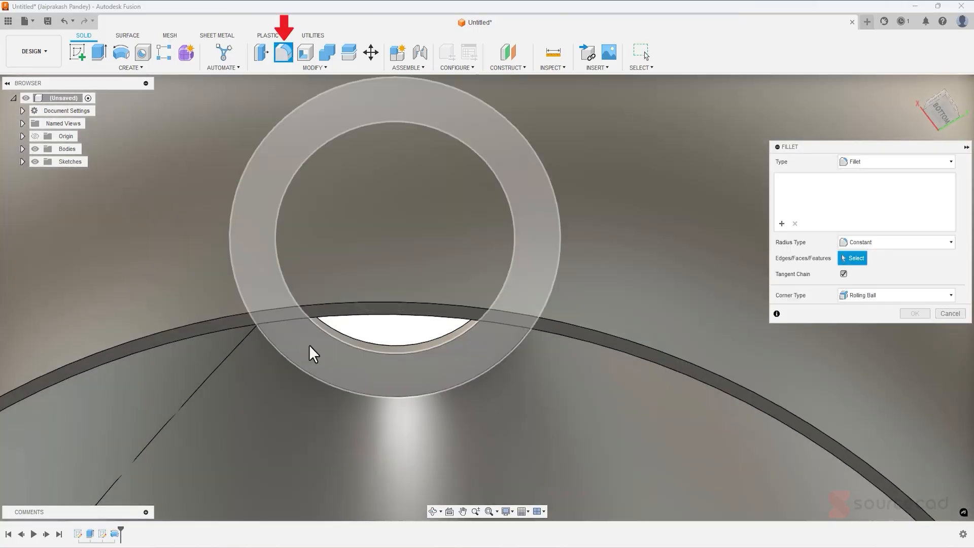
click(306, 373)
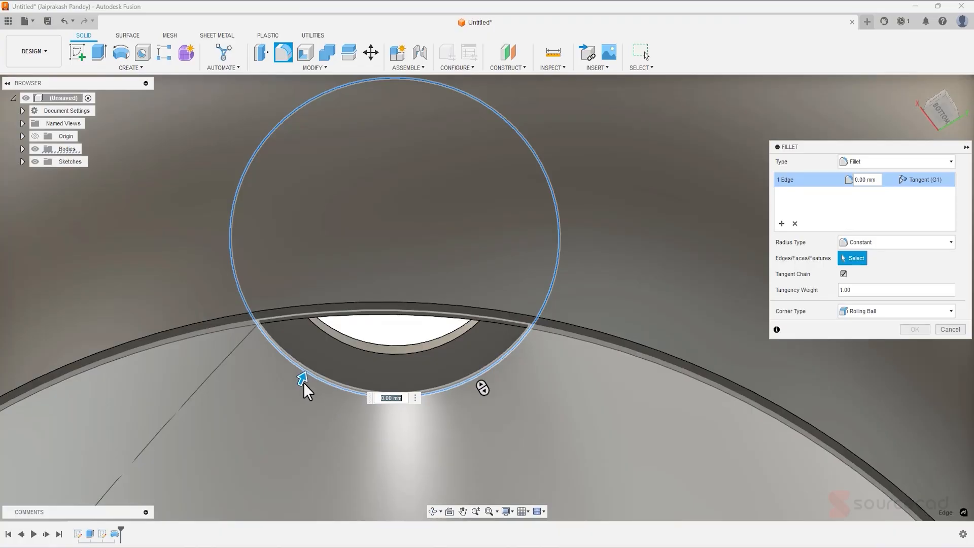
drag(303, 381, 307, 366)
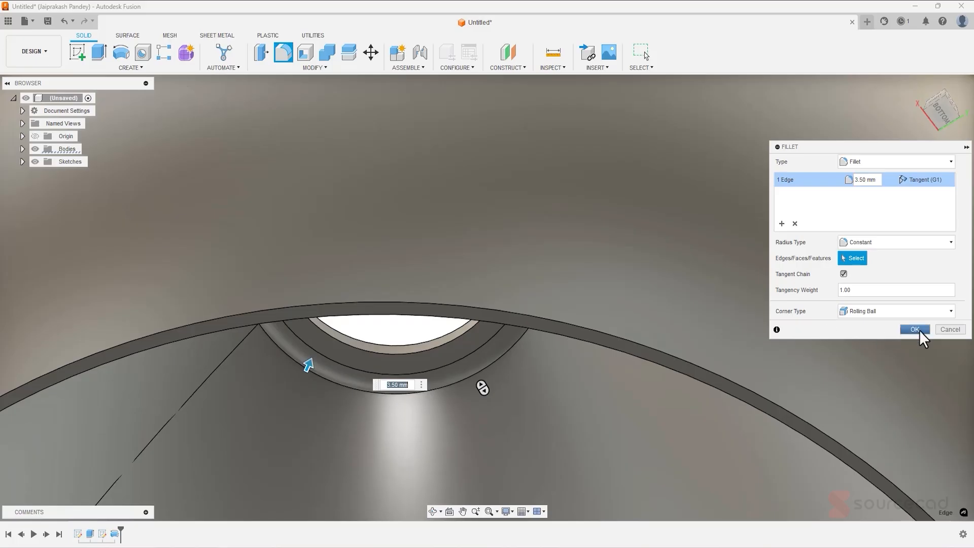
click(878, 180)
key(BackSpace)
key(BackSpace)
key(BackSpace)
key(BackSpace)
key(BackSpace)
key(BackSpace)
text(3)
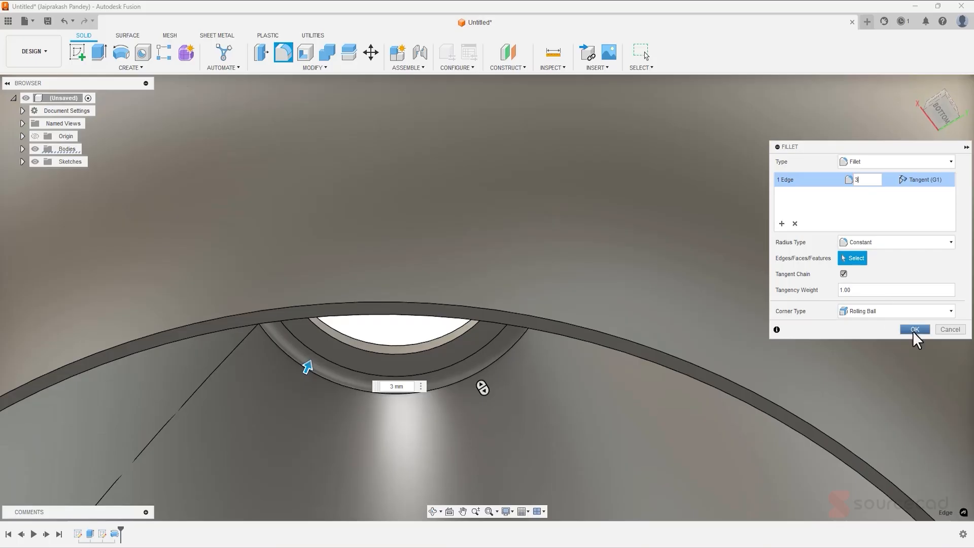
click(914, 329)
scroll(423, 426, down, 5)
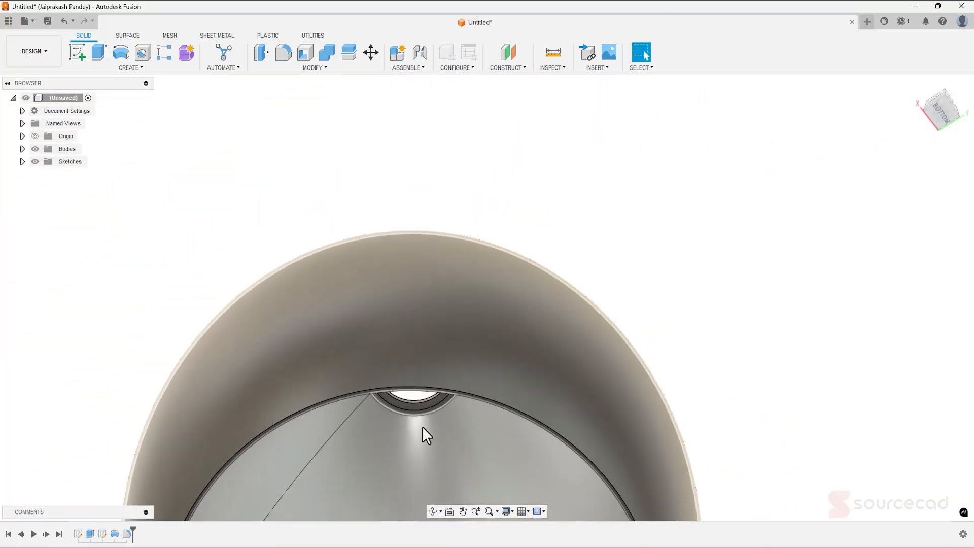
mouse_move(422, 426)
shift+middle_down()
mouse_move(457, 218)
mouse_move(425, 287)
shift+middle_up()
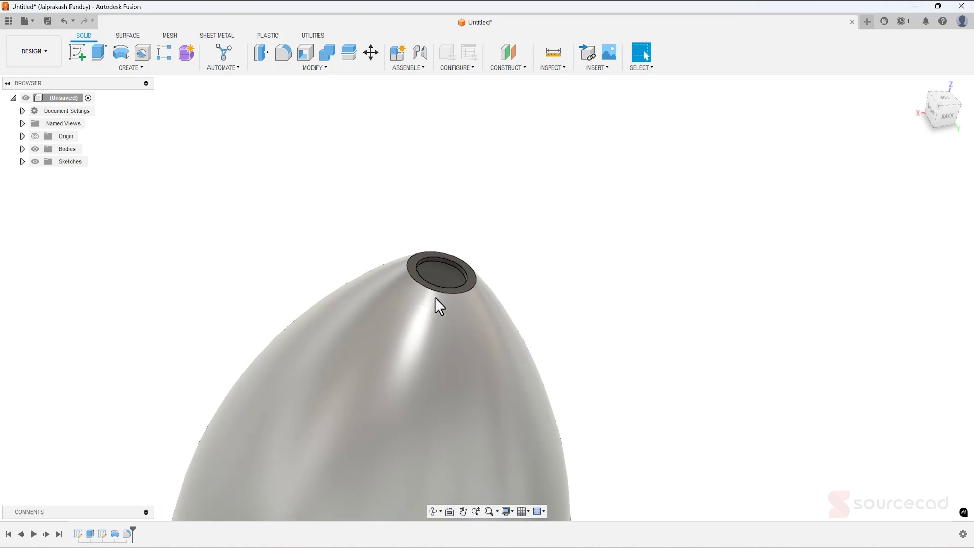
- Start a new sketch on the vertical XZ origin plane, viewed from the back of the shell
mouse_move(472, 352)
shift+middle_down()
mouse_move(474, 315)
mouse_move(466, 333)
mouse_move(467, 359)
mouse_move(500, 278)
shift+middle_up()
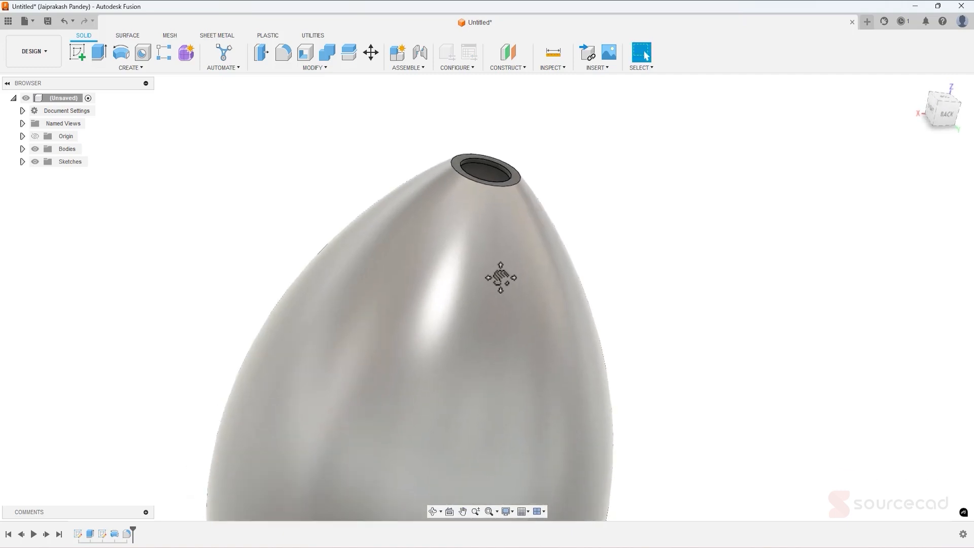
click(947, 115)
click(78, 52)
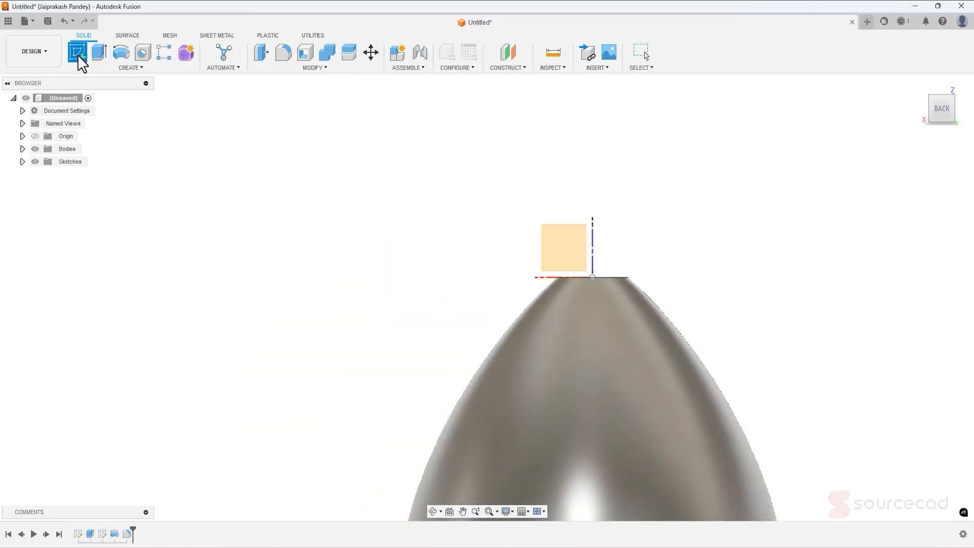
click(563, 250)
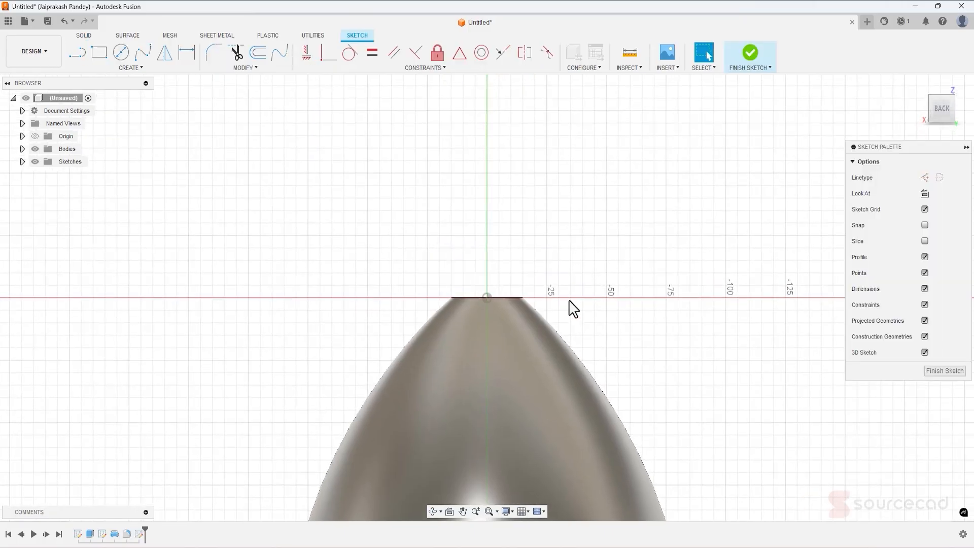
middle_drag(634, 356, 575, 260)
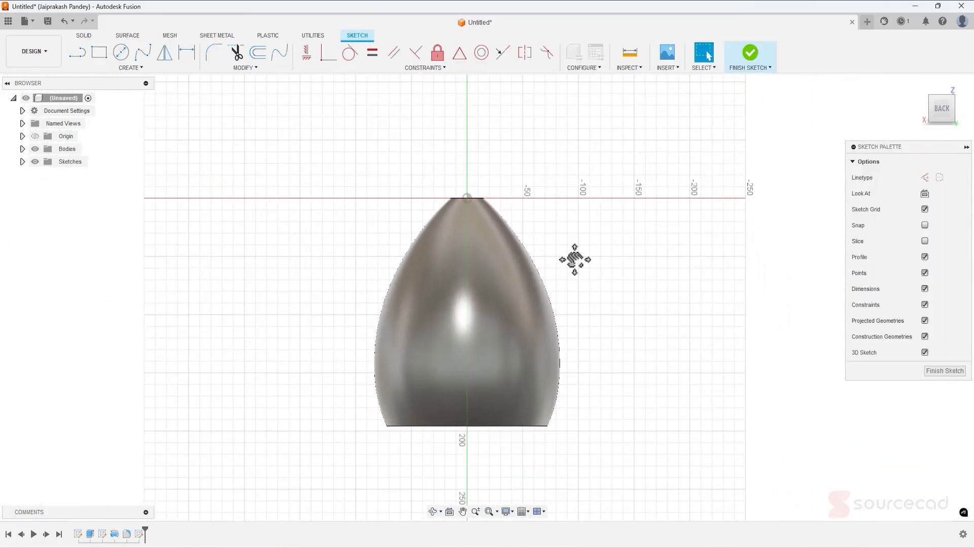
- Sketch a six-point fit-point spline outside the shell wall, from the horizontal axis near the top opening to about the shell's base level
click(144, 54)
scroll(449, 206, up, 5)
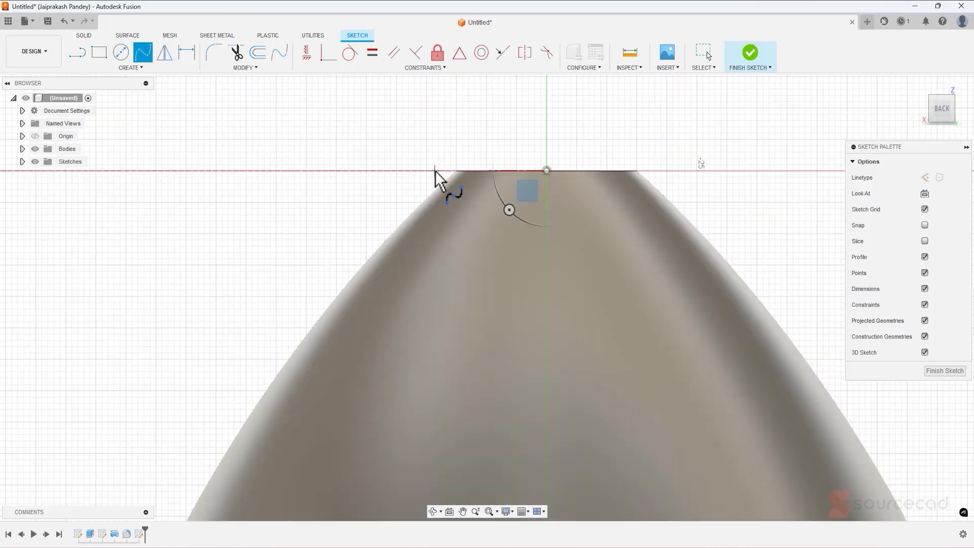
click(431, 171)
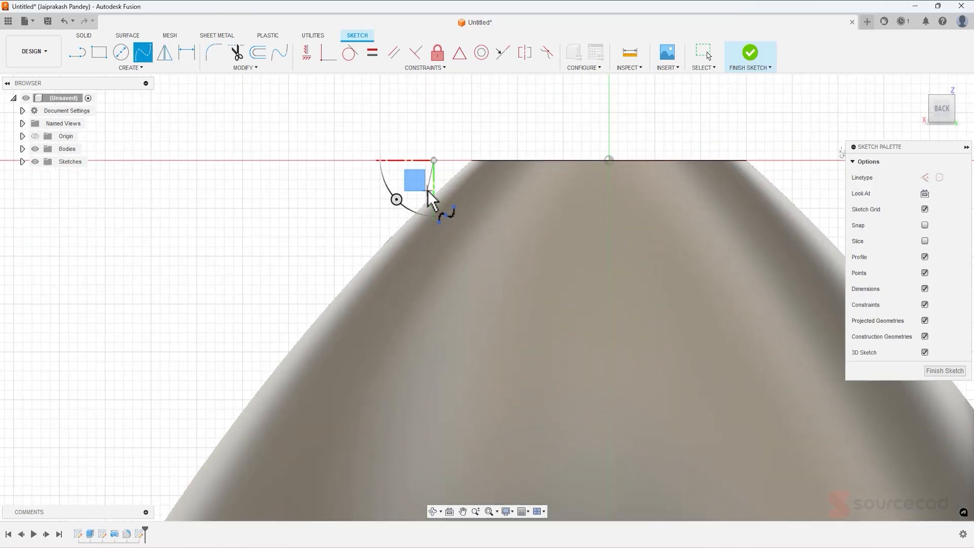
scroll(428, 191, down, 3)
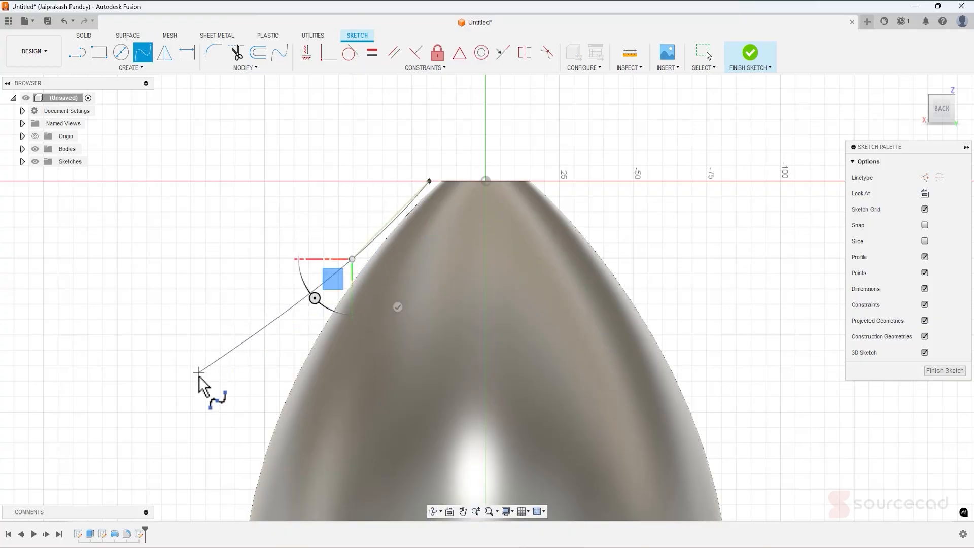
click(201, 414)
middle_drag(200, 417, 243, 145)
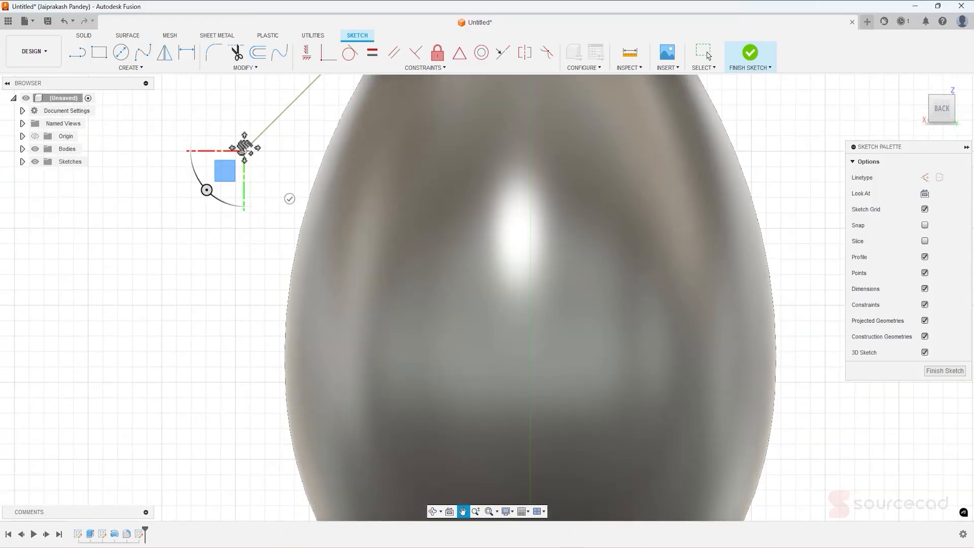
click(214, 352)
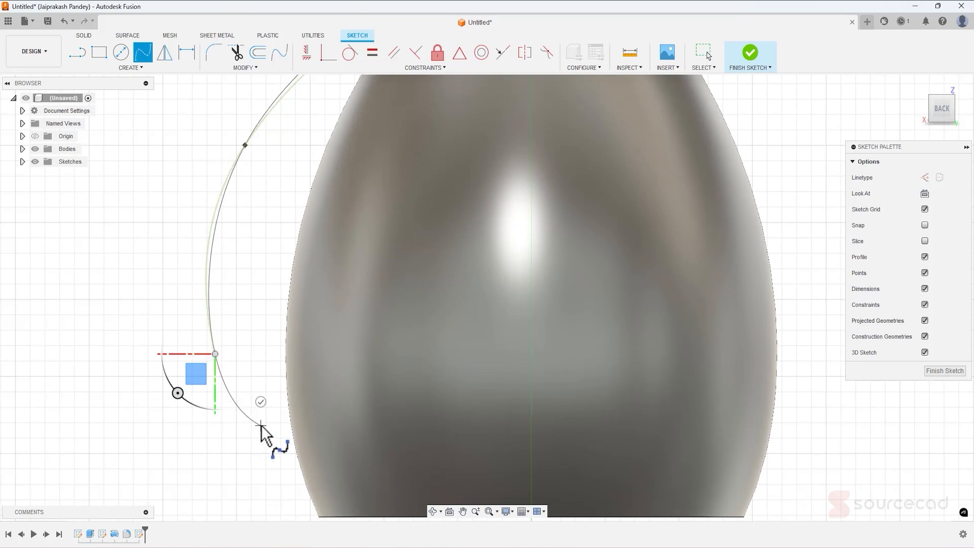
click(260, 441)
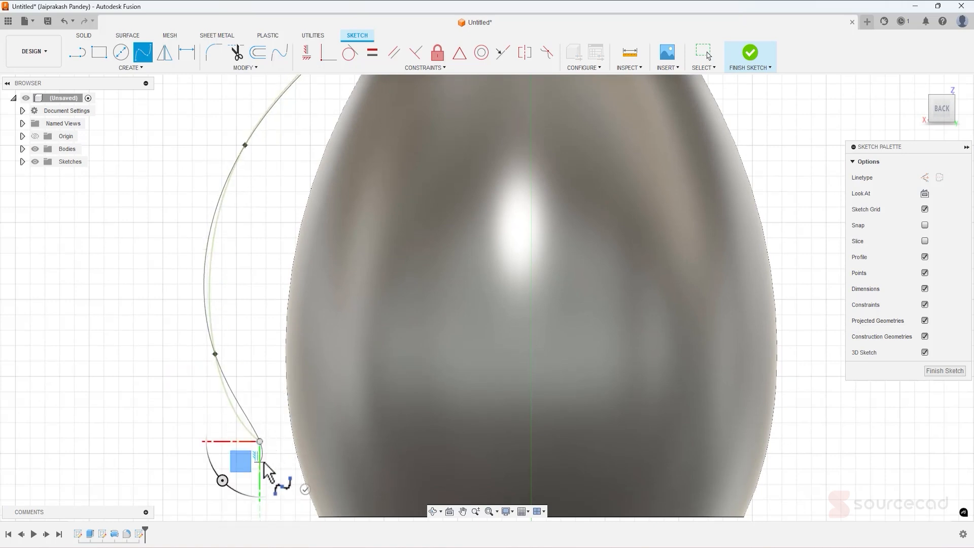
middle_drag(265, 460, 284, 286)
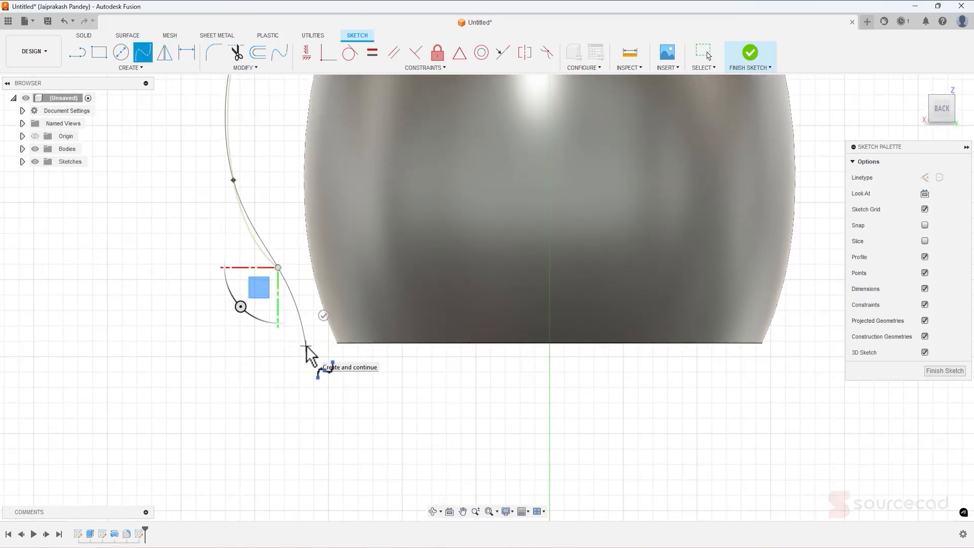
click(299, 347)
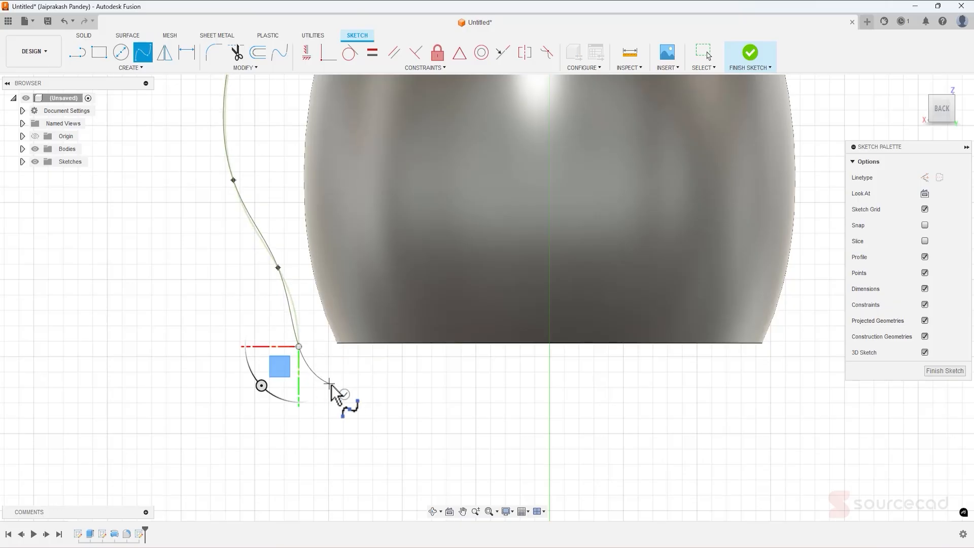
click(344, 397)
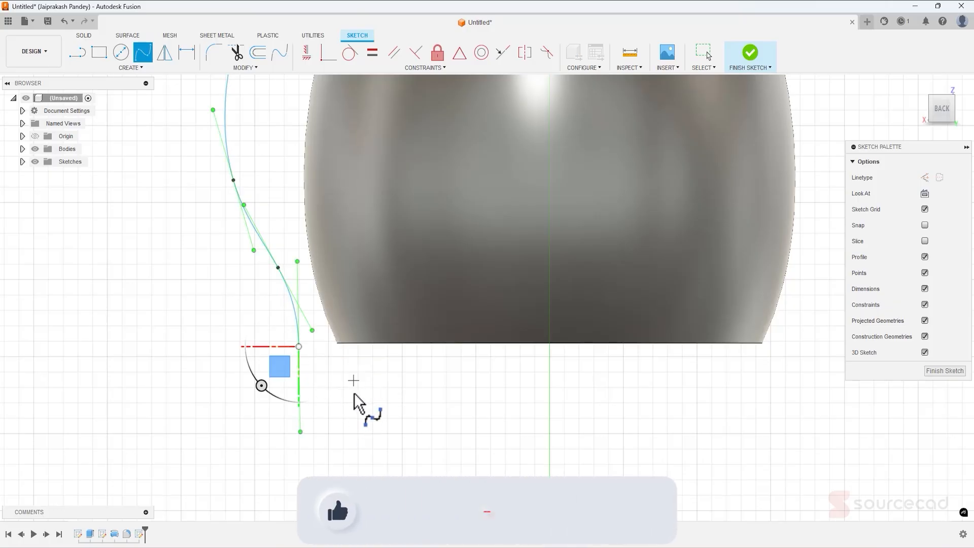
key(Escape)
- Reshape the spline by moving its four intermediate fit points so it bulges smoothly outside the shell and curves in near the base
scroll(354, 372, down, 5)
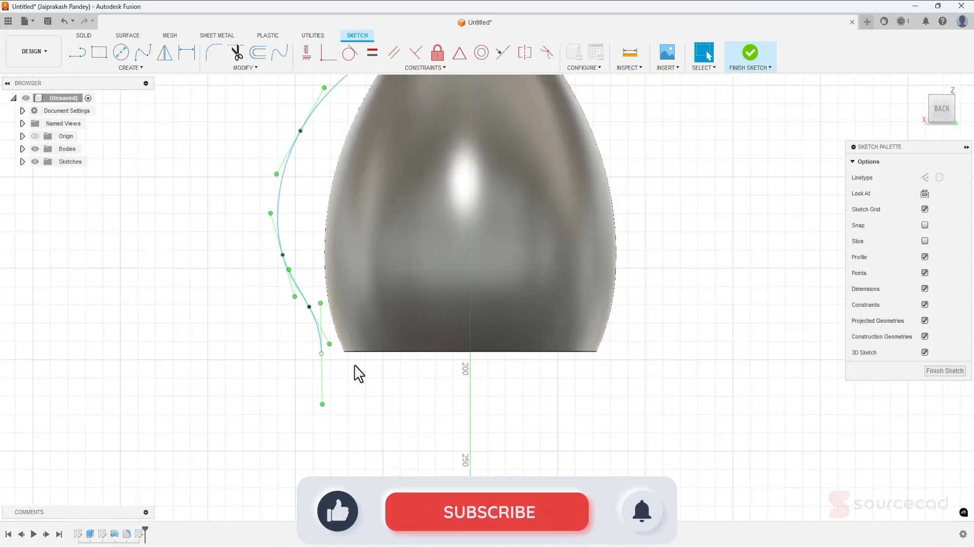
middle_drag(566, 208, 561, 240)
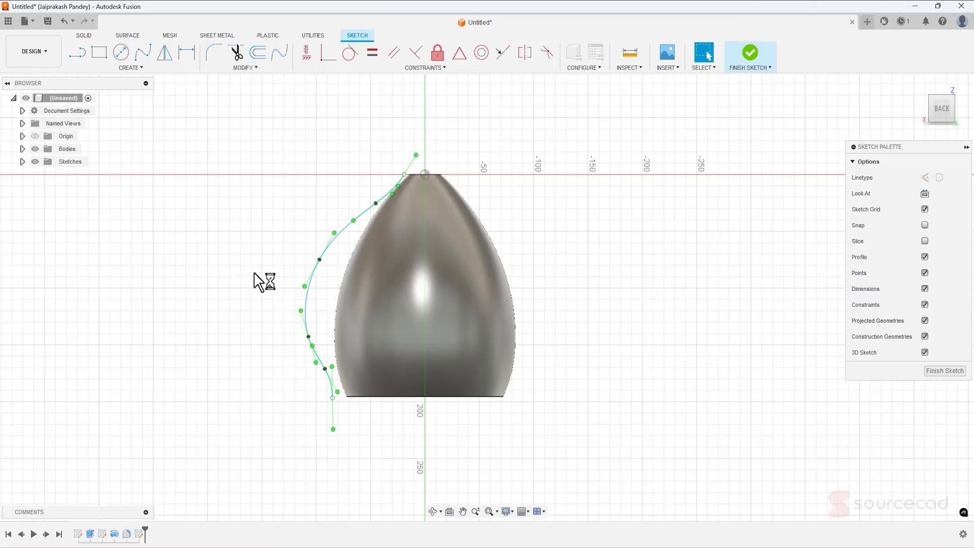
click(321, 261)
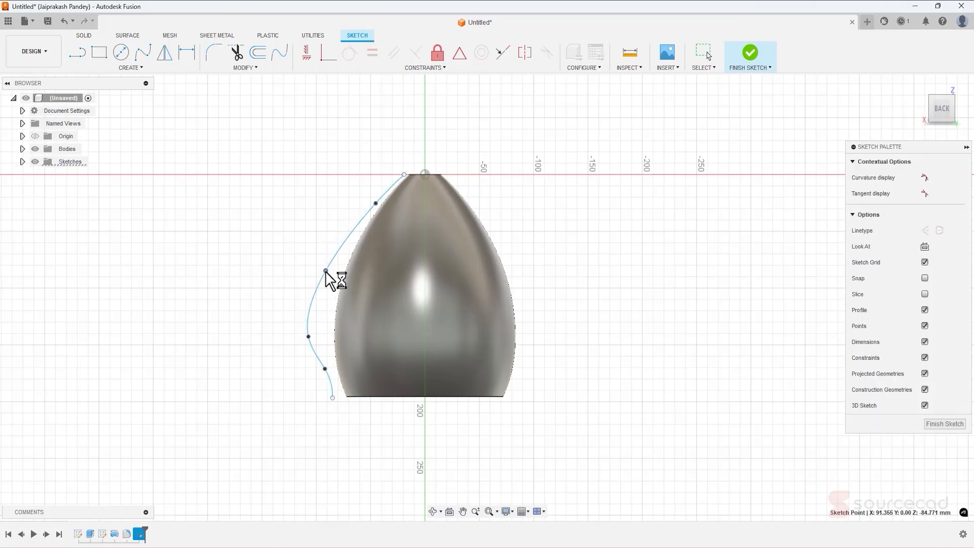
drag(376, 204, 361, 218)
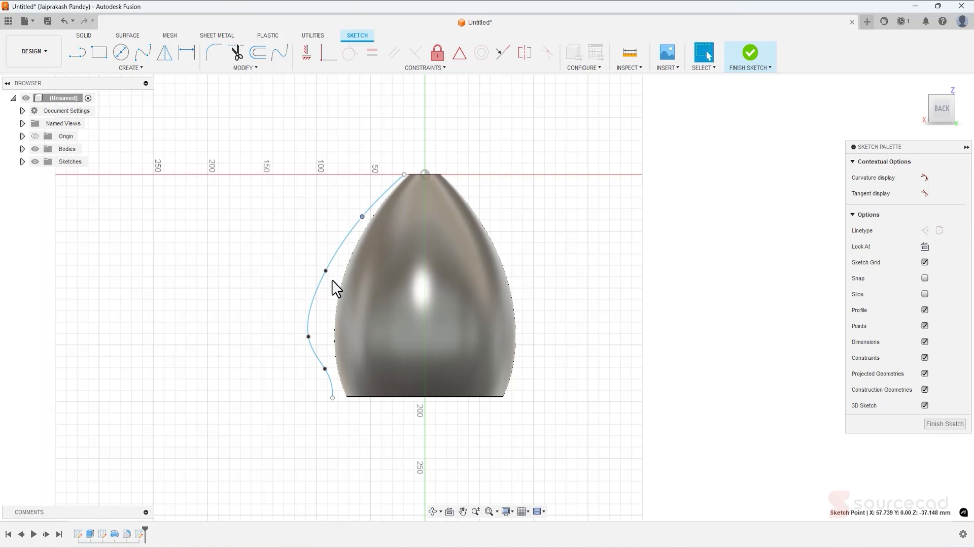
drag(309, 336, 312, 324)
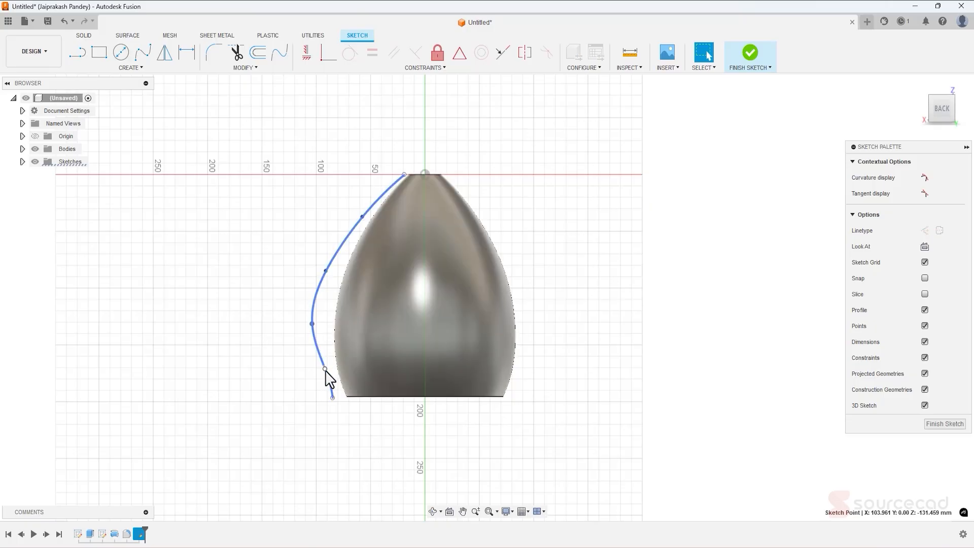
drag(325, 370, 327, 358)
click(249, 342)
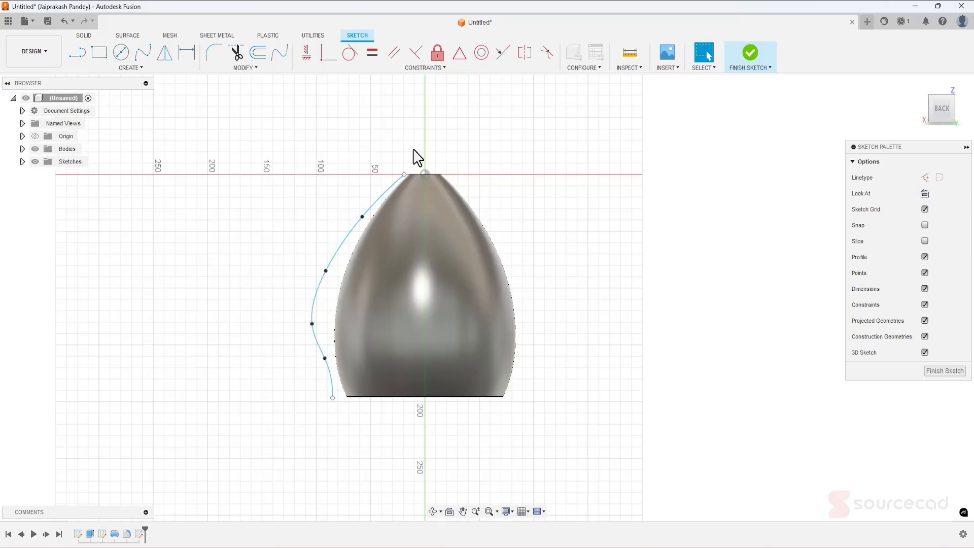
- Try to project the shell's geometry into the sketch with Project, and undo the projection
click(138, 65)
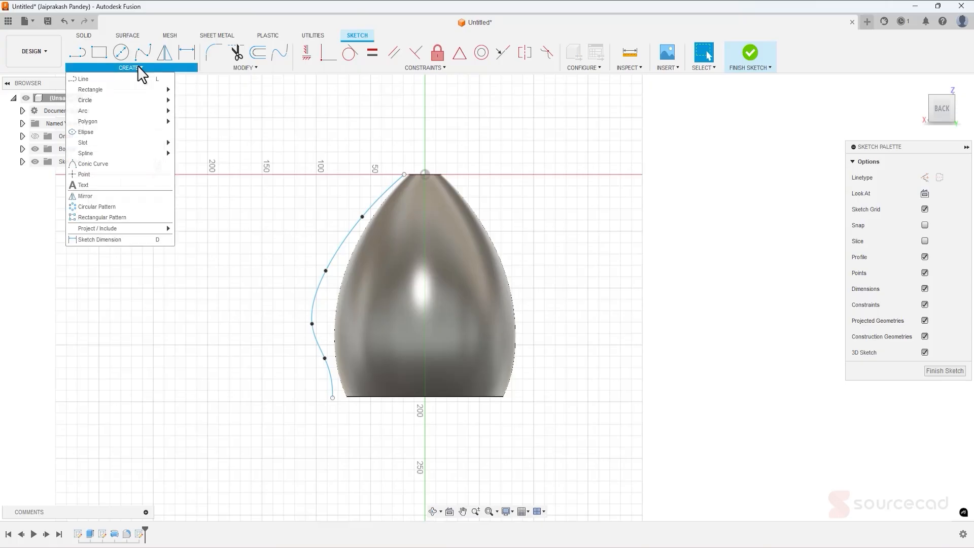
mouse_move(143, 229)
click(192, 229)
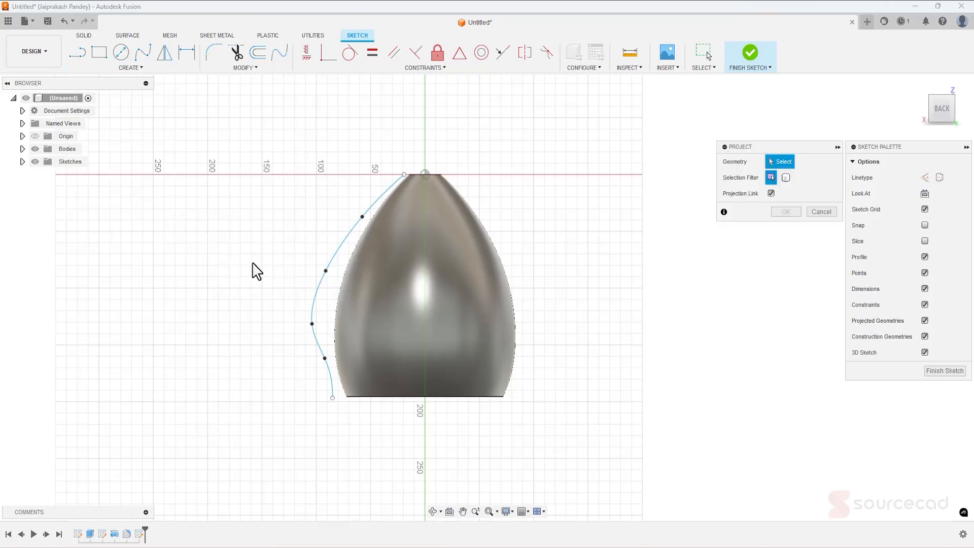
click(355, 255)
click(786, 211)
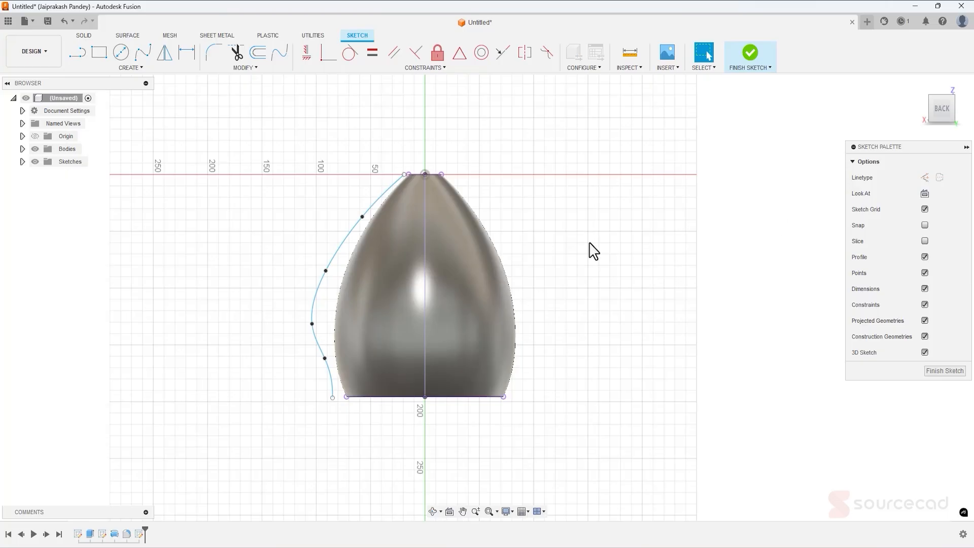
key(ctrl+z)
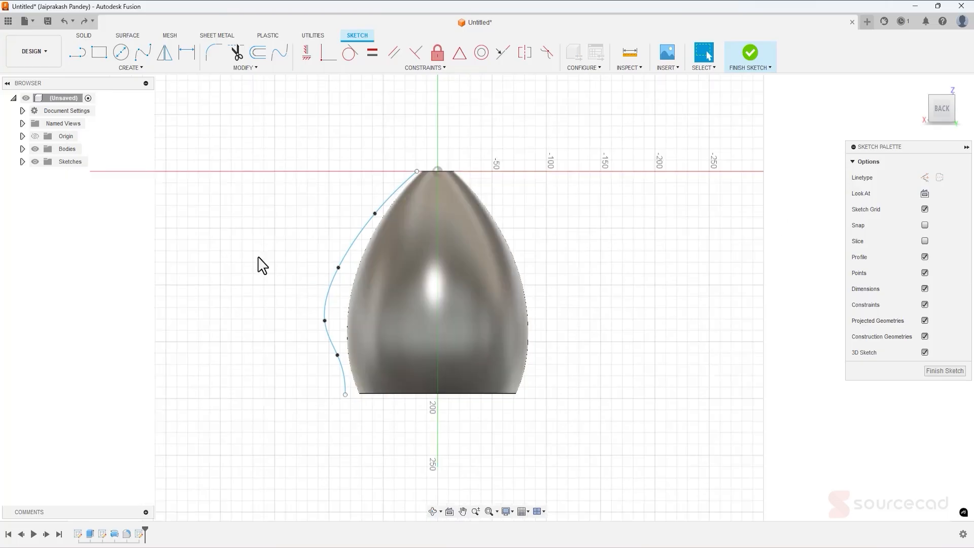
- Project the shell body's outline into the sketch with Spun Profile about its vertical axis, using a 0.01 mm tolerance
click(108, 69)
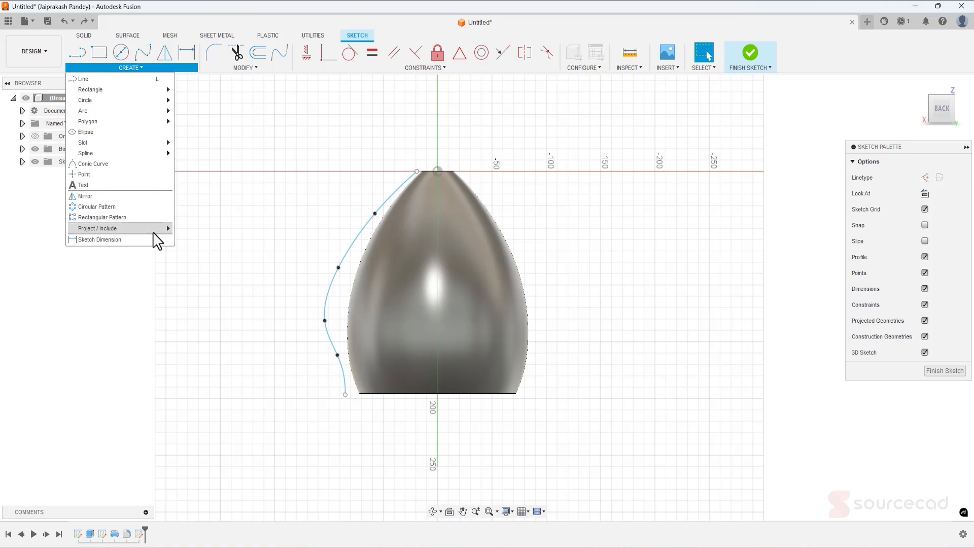
mouse_move(165, 228)
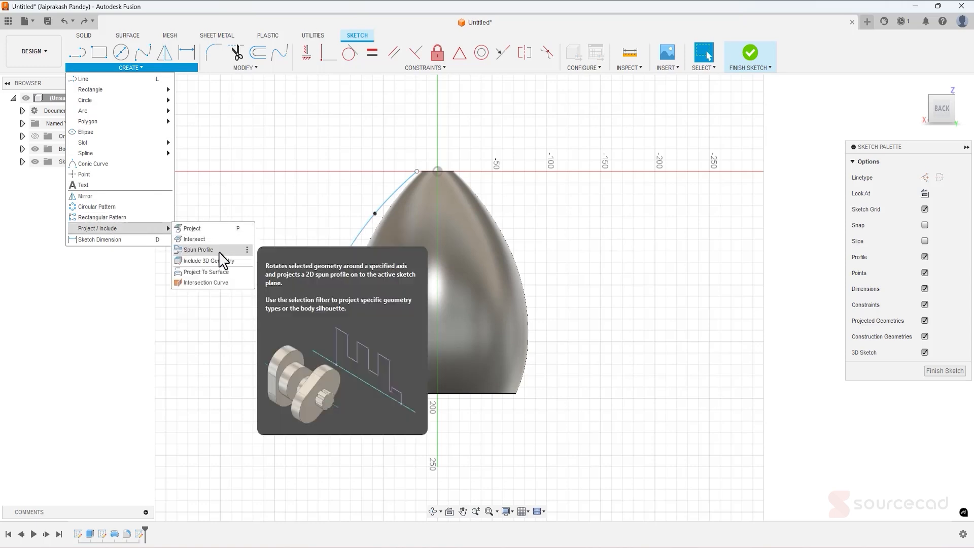
click(197, 249)
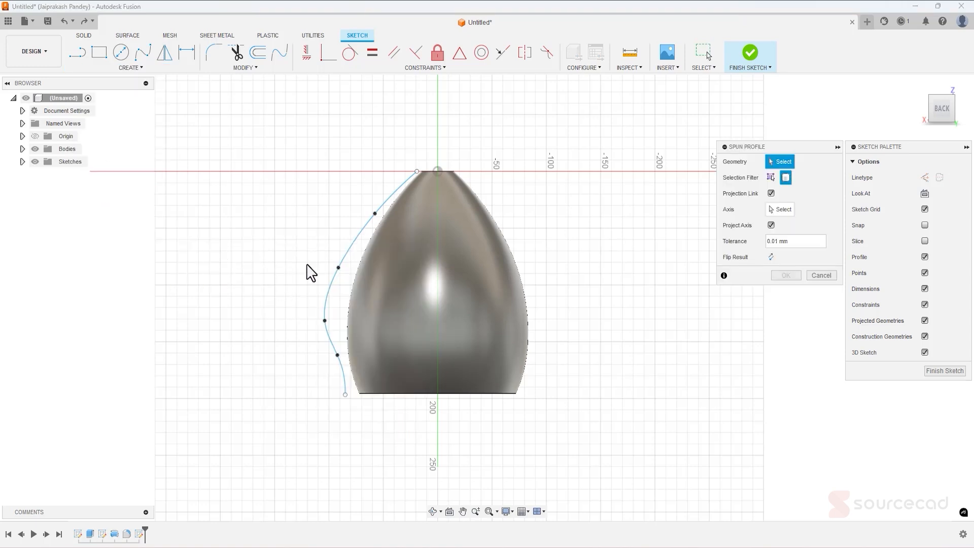
click(391, 307)
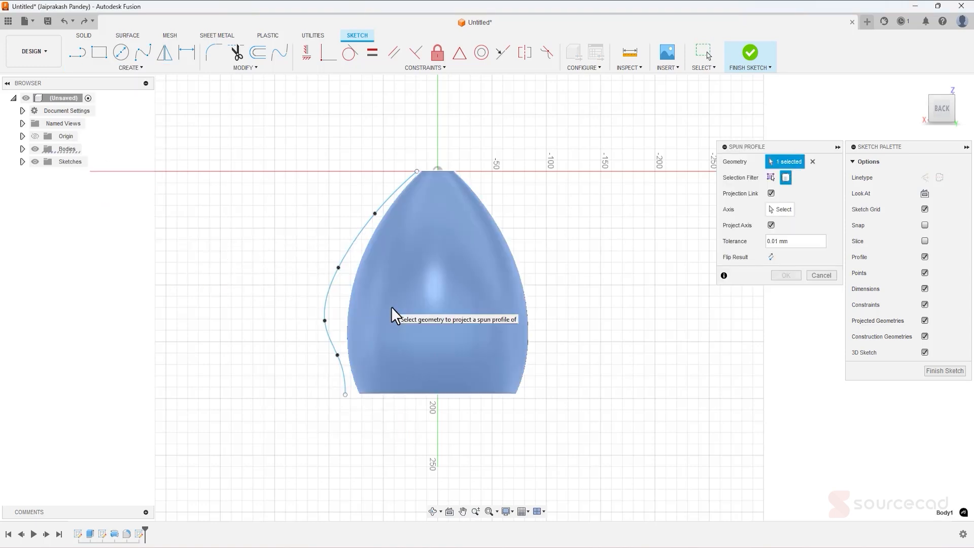
click(771, 212)
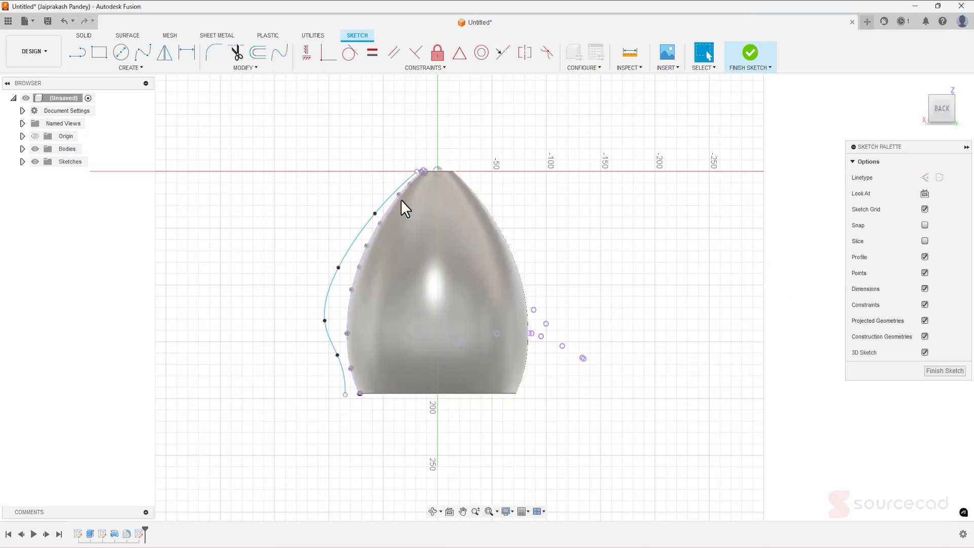
- Raise the spline's lower endpoint slightly and connect it with a line to the lower outer corner of the projected shell profile
scroll(363, 411, up, 10)
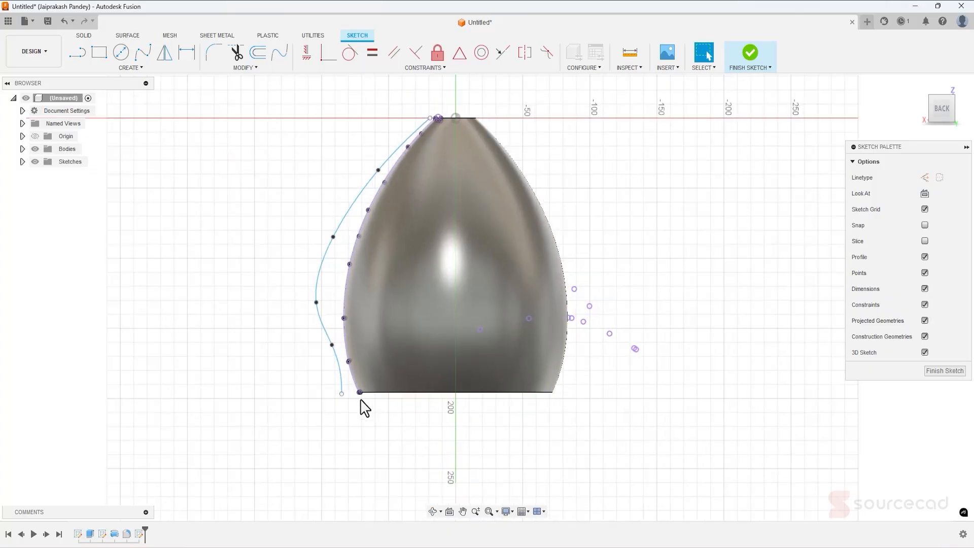
scroll(364, 408, up, 3)
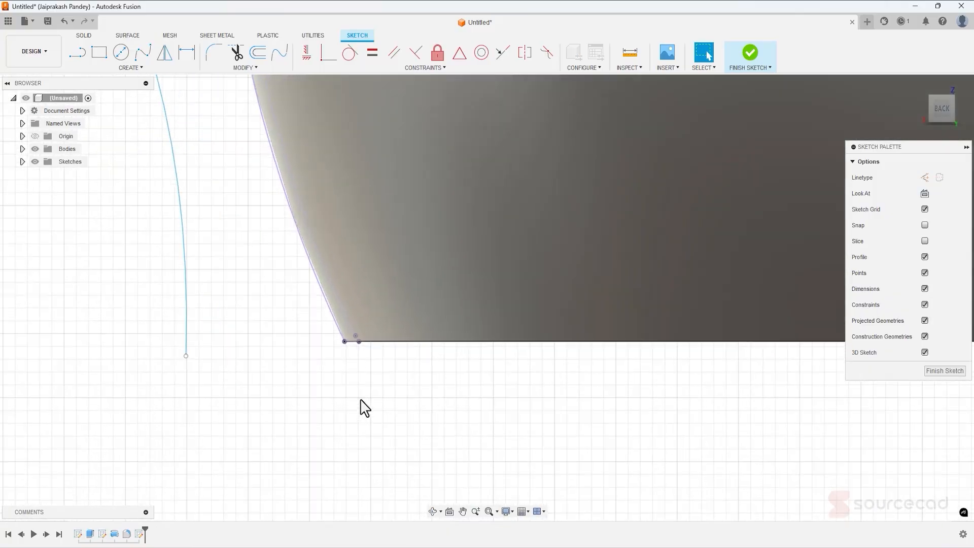
drag(185, 355, 188, 336)
click(207, 370)
click(78, 51)
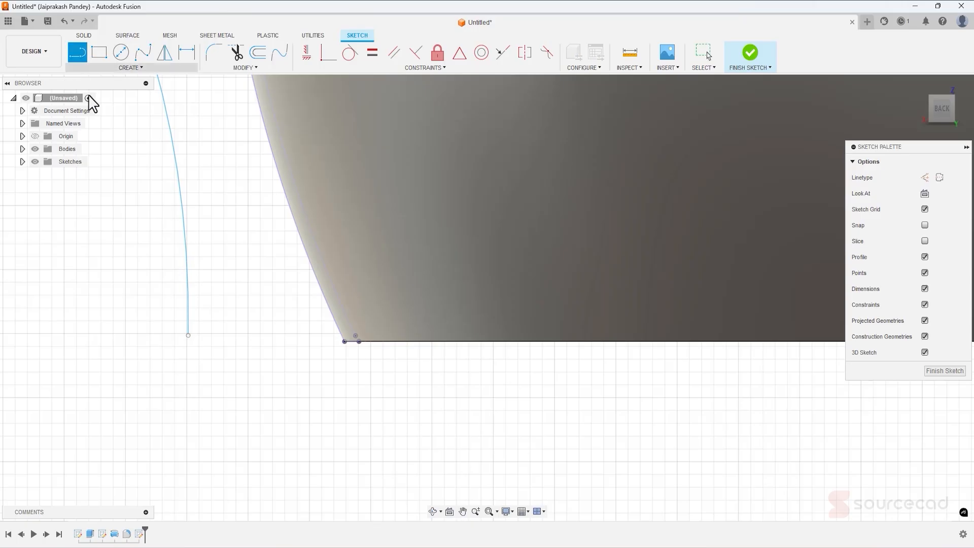
click(188, 335)
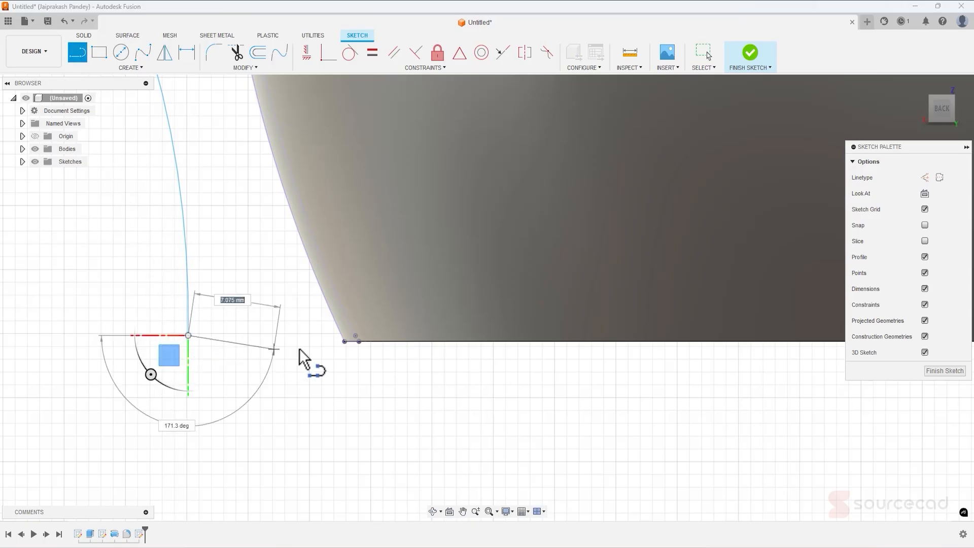
click(344, 341)
key(Escape)
- Constrain the line closing the profile's lower end to be horizontal
click(257, 339)
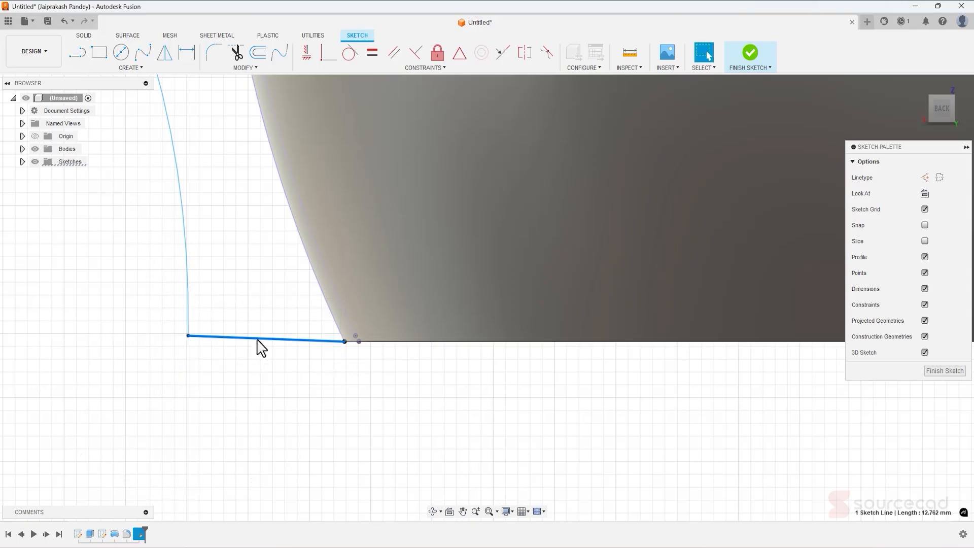
click(300, 60)
scroll(242, 391, down, 12)
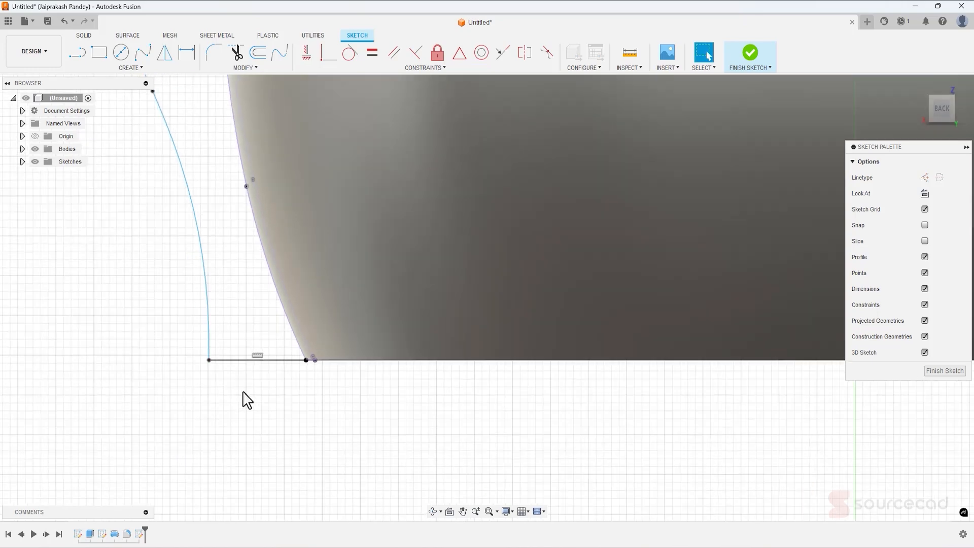
key(Escape)
scroll(300, 240, up, 10)
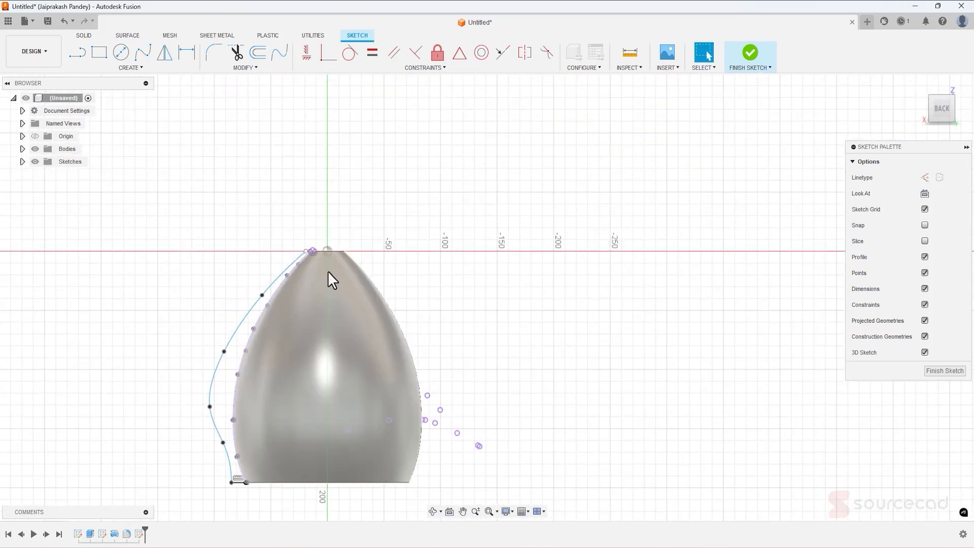
- Close the profile's upper end with a line from the spline's top endpoint to the outer top corner of the projected shell outline
scroll(300, 241, up, 3)
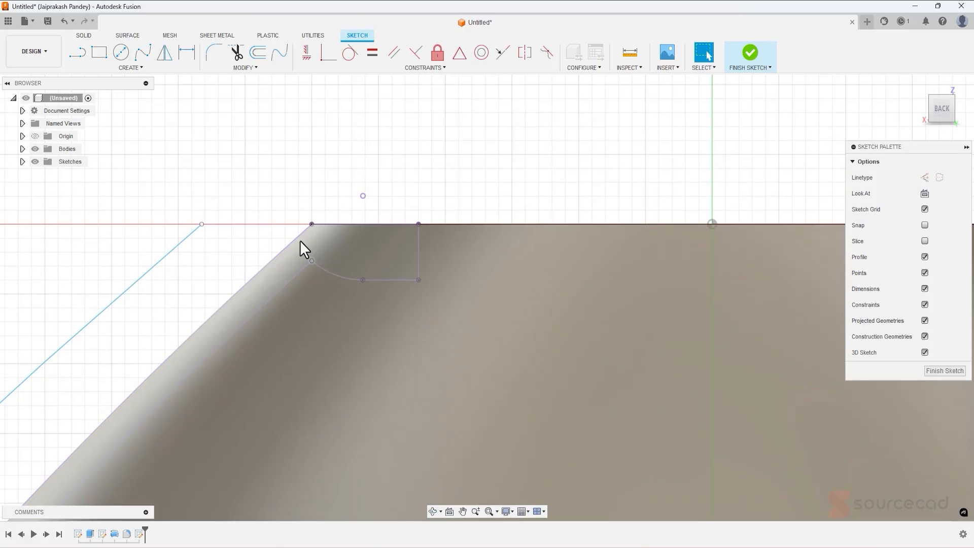
click(77, 52)
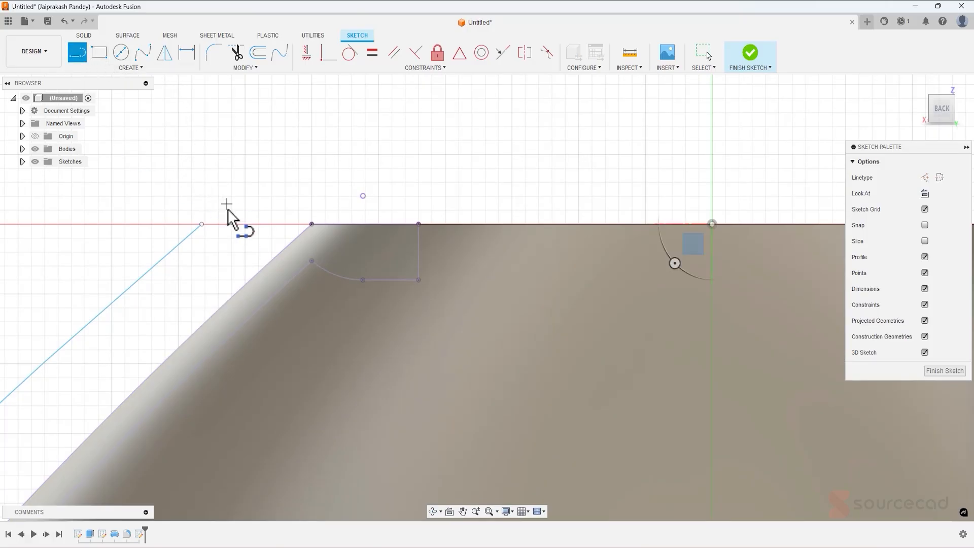
click(202, 224)
click(311, 224)
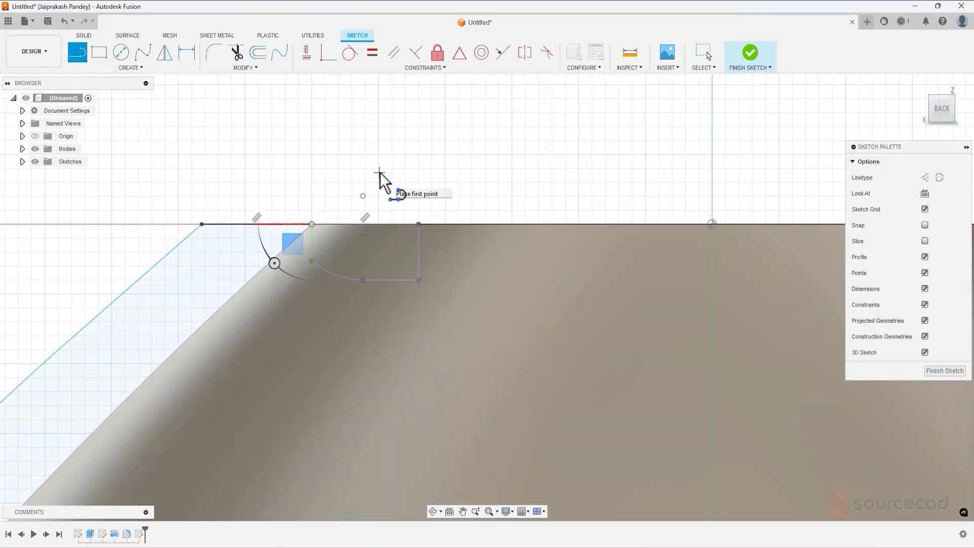
key(Escape)
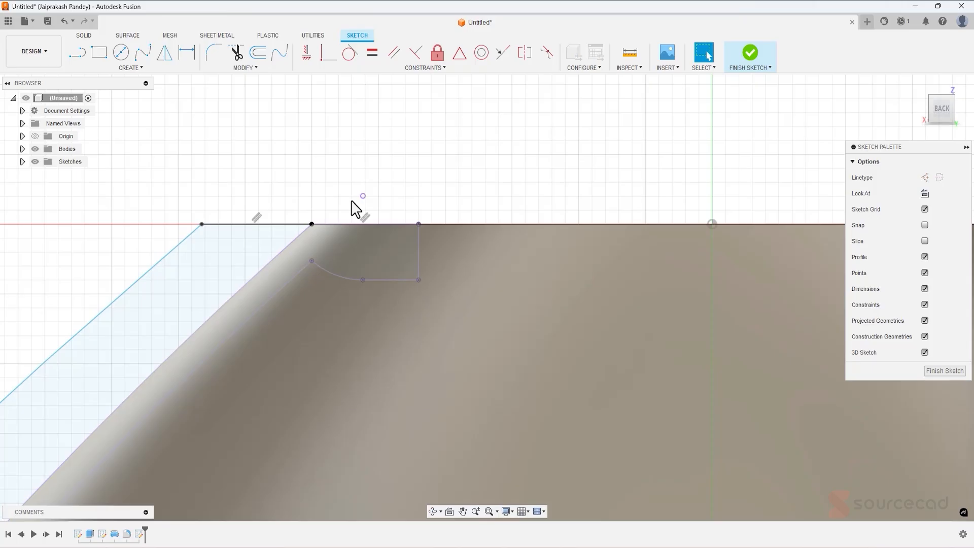
- Fillet the profile's upper corner, between the spline and the top closing line, with a radius of about 10.25 mm
click(214, 52)
click(202, 224)
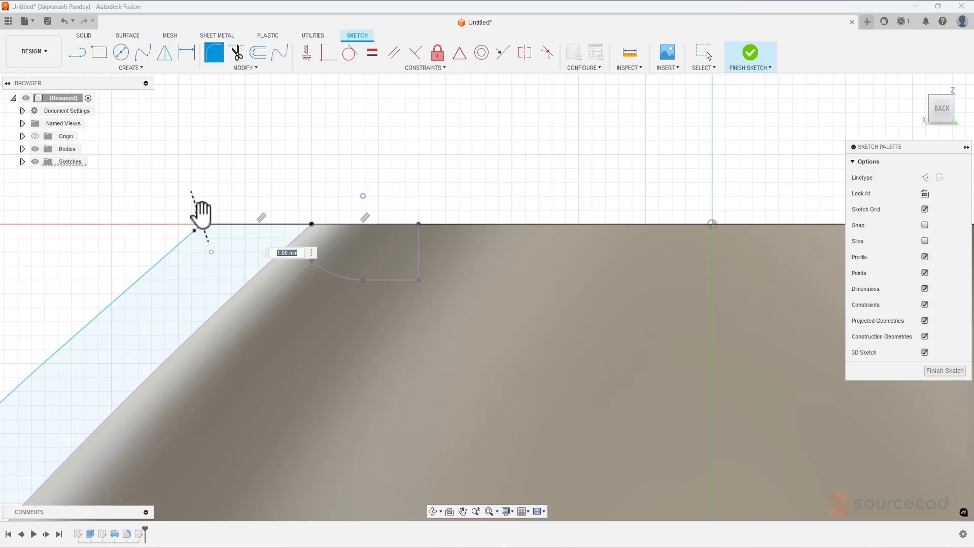
drag(207, 228, 212, 232)
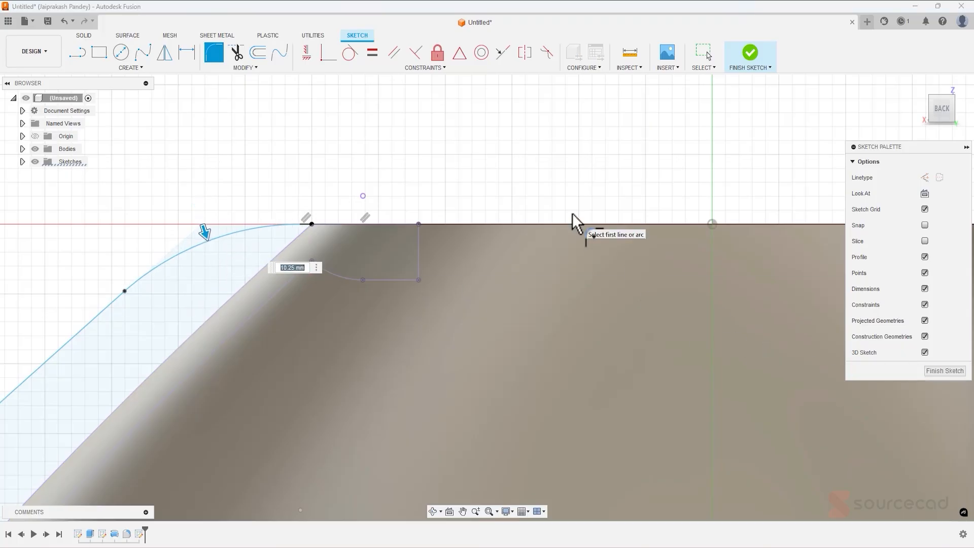
key(Return)
scroll(500, 187, down, 3)
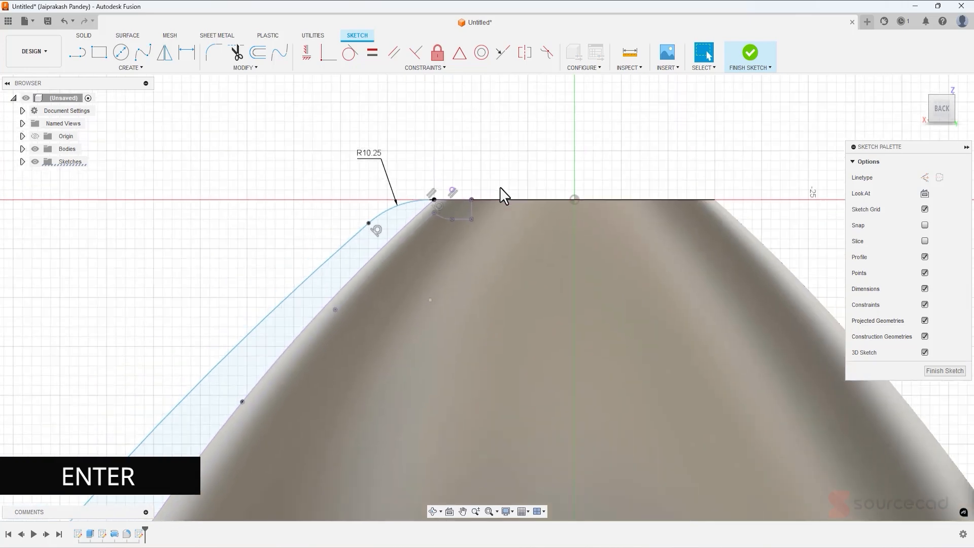
- Fillet the profile's lower corner, between the spline and the horizontal closing line, with a 3 mm radius
scroll(500, 187, down, 5)
middle_drag(646, 328, 561, 185)
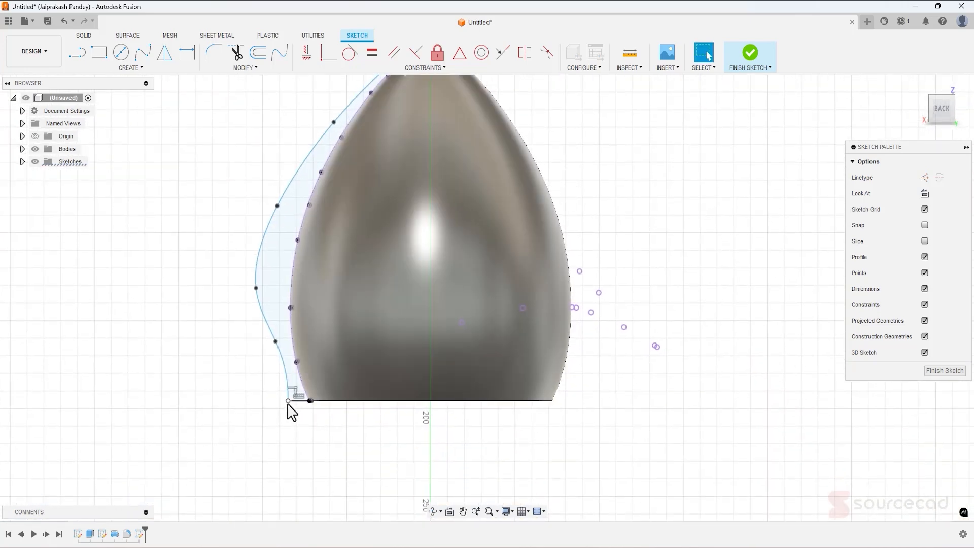
scroll(289, 413, up, 5)
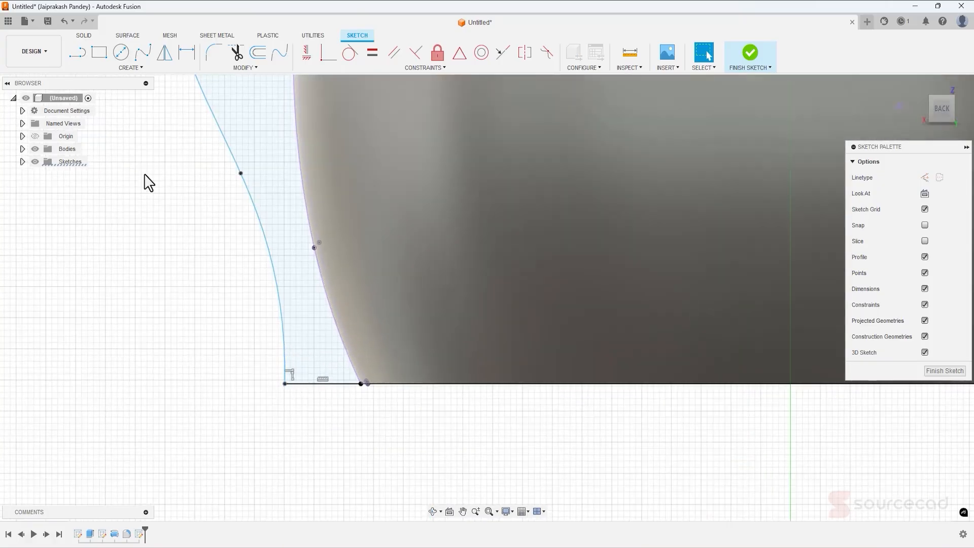
click(213, 52)
click(285, 384)
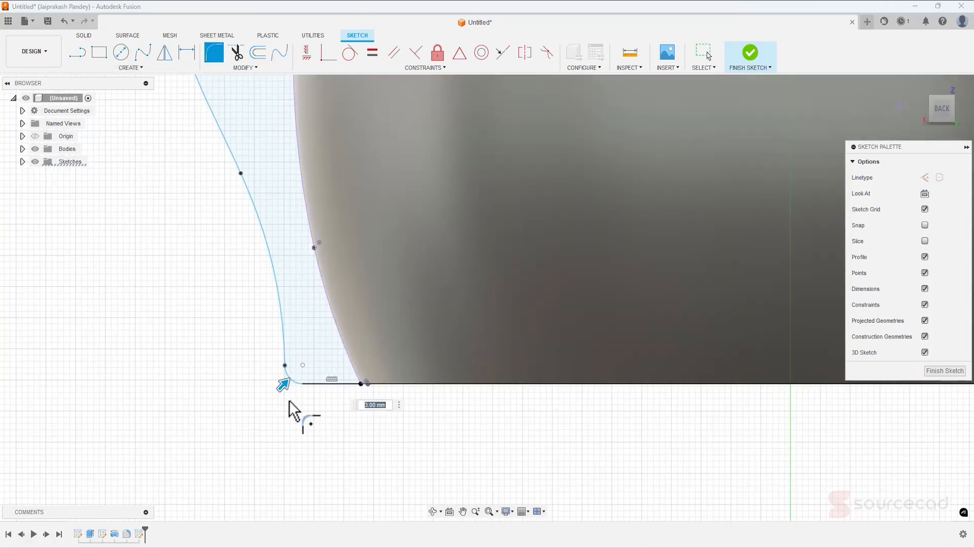
key(Return)
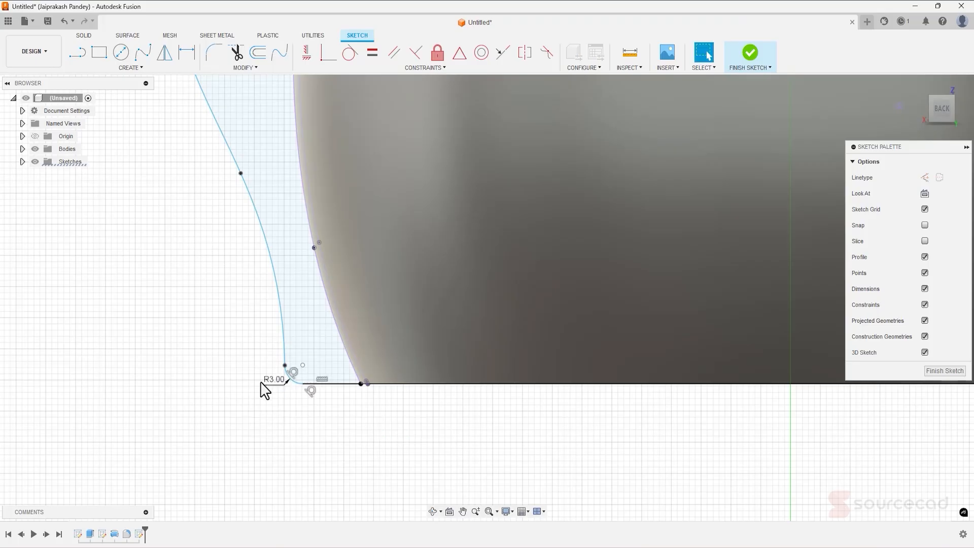
- Finish the sketch and extrude the closed profile beside the shell 2 mm to one side as a new body
scroll(261, 387, down, 6)
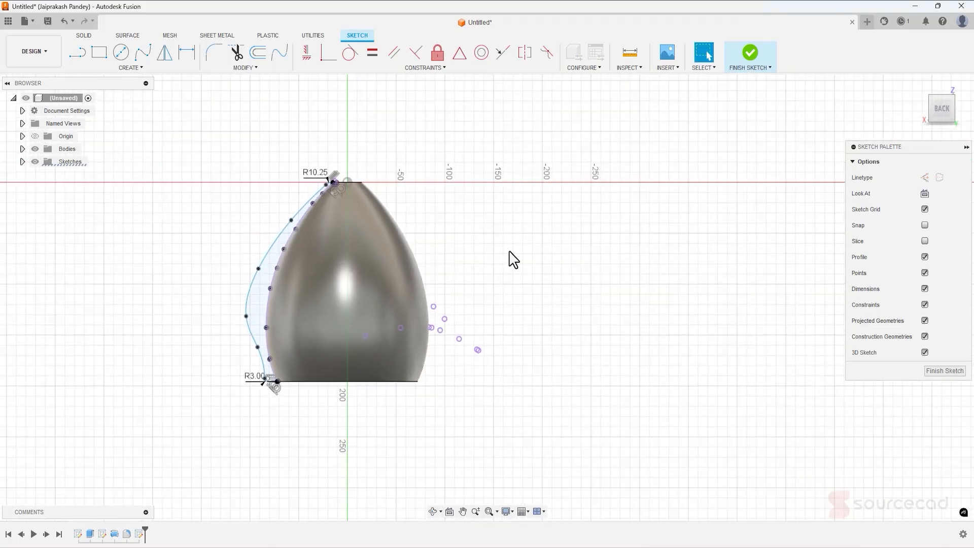
click(753, 53)
click(99, 52)
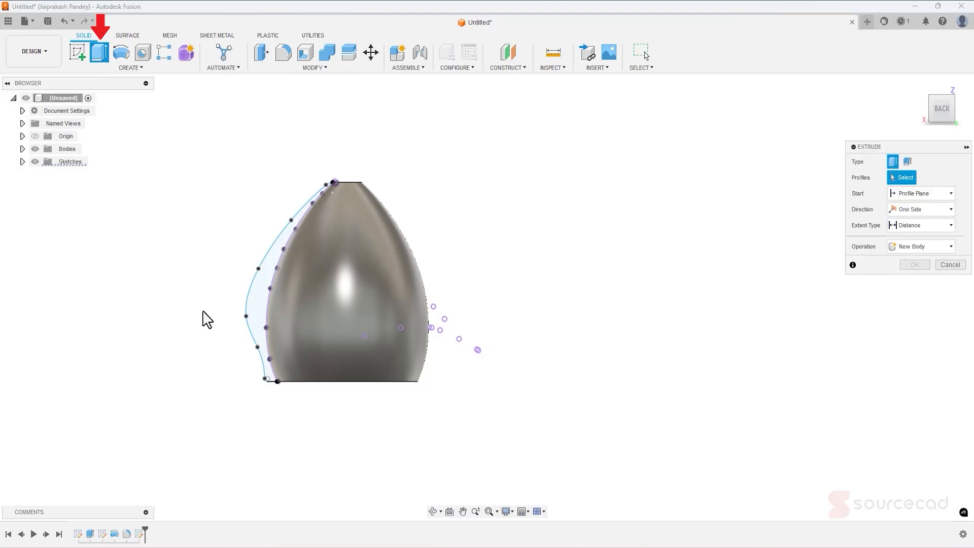
click(256, 300)
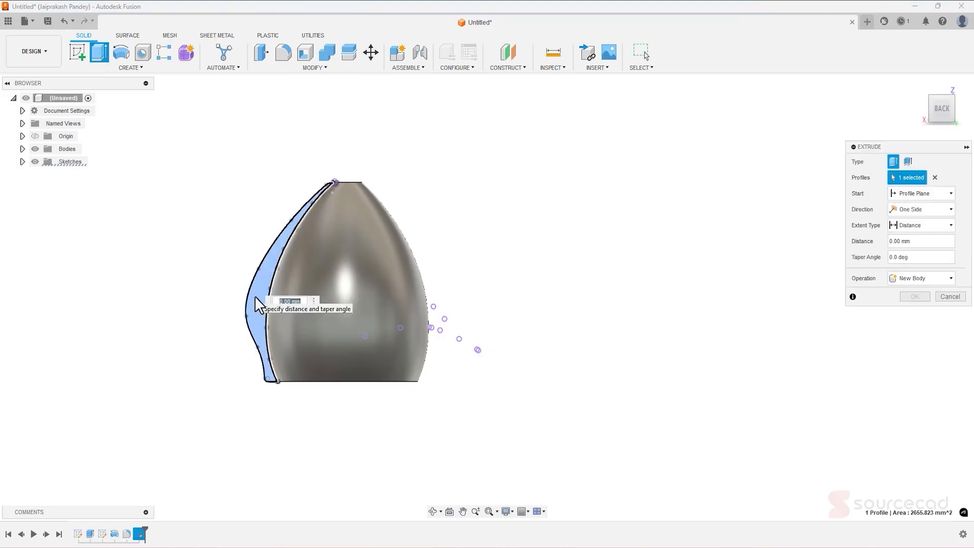
text(1)
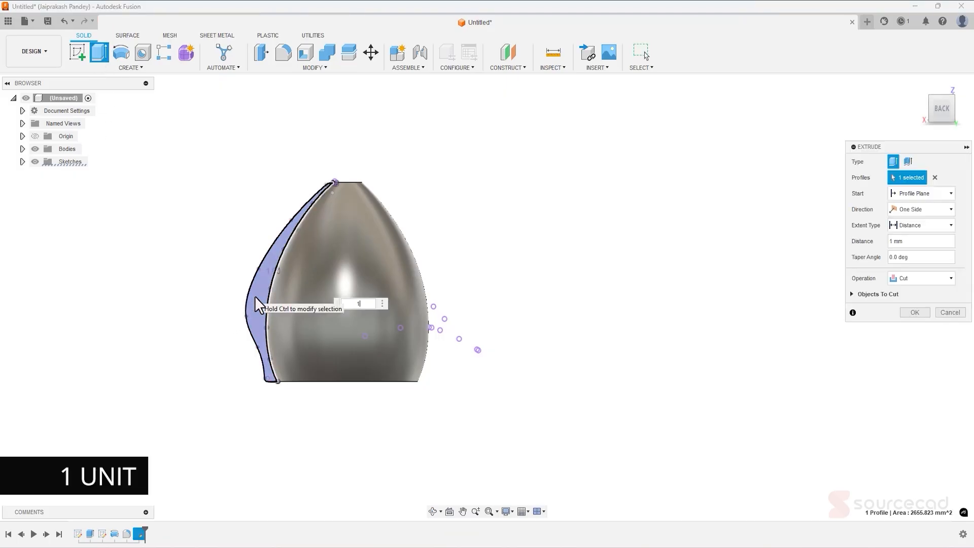
click(917, 283)
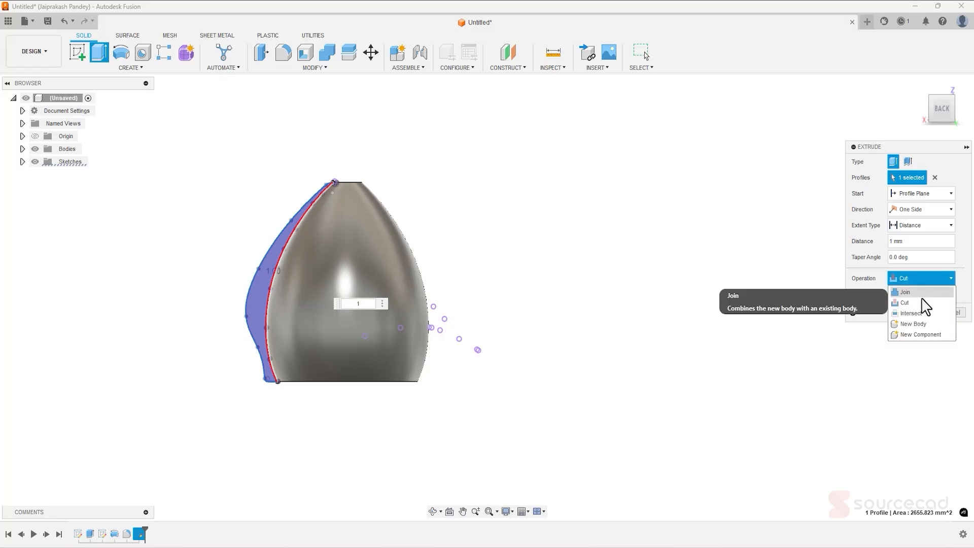
click(930, 324)
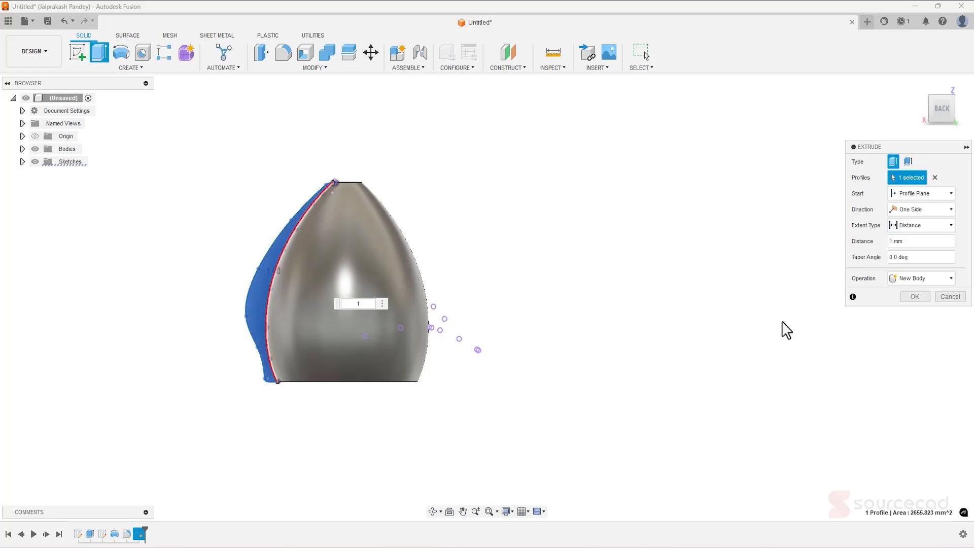
shift+middle_drag(254, 262, 313, 300)
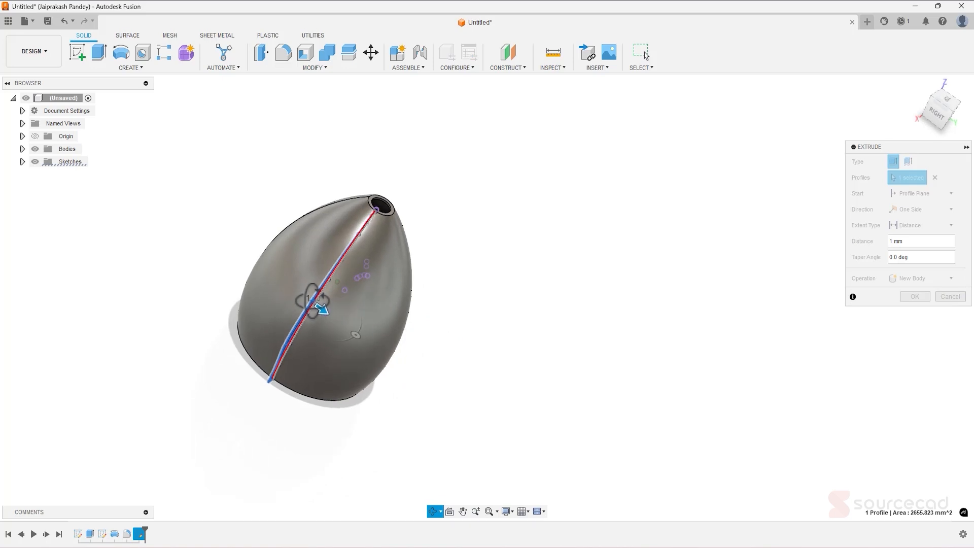
click(894, 242)
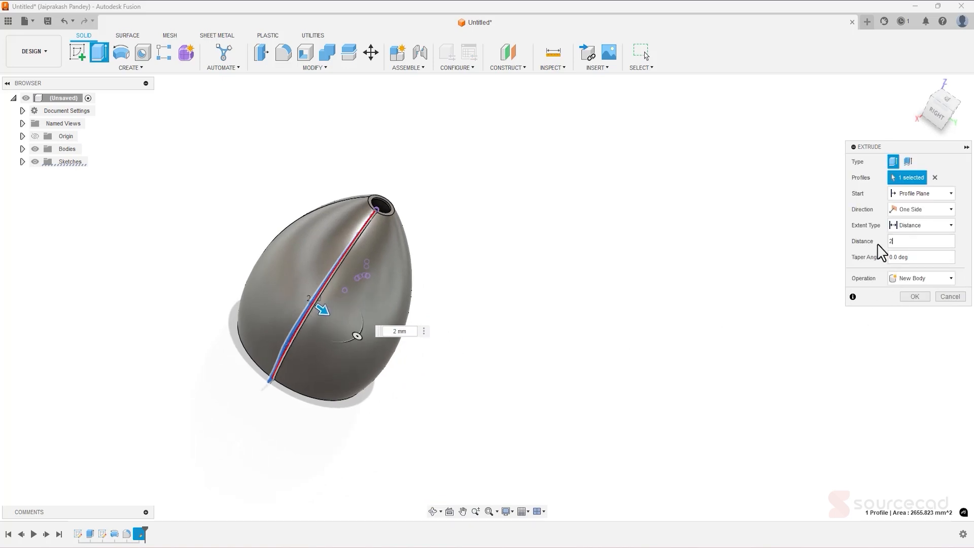
click(916, 297)
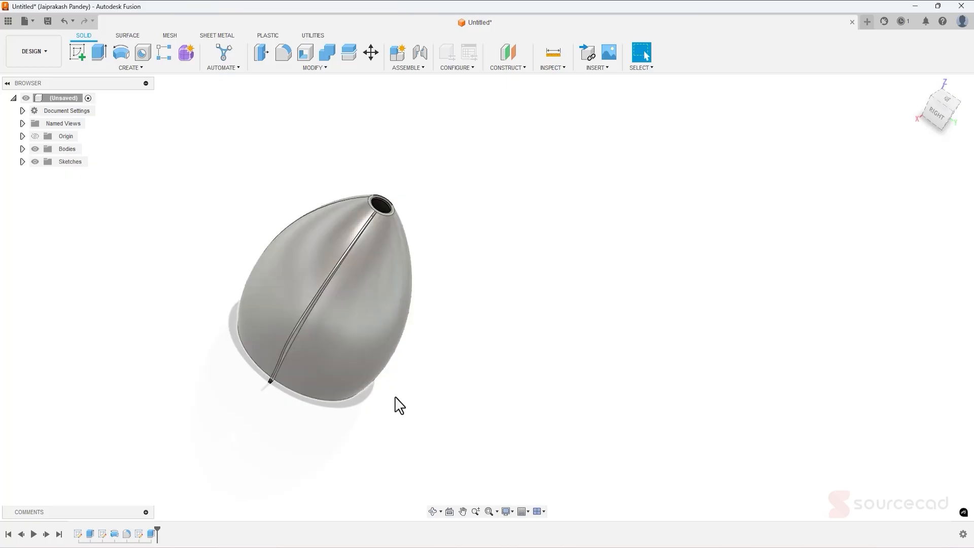
- Create a full circular pattern of the fin body around the shell's vertical Z axis with a quantity of 48
shift+middle_drag(440, 422, 398, 381)
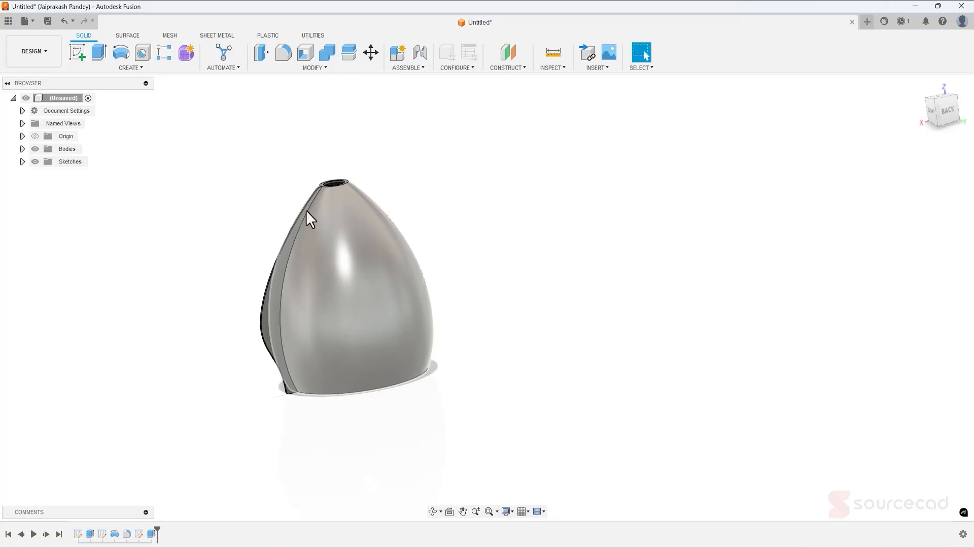
click(311, 67)
click(222, 68)
click(136, 68)
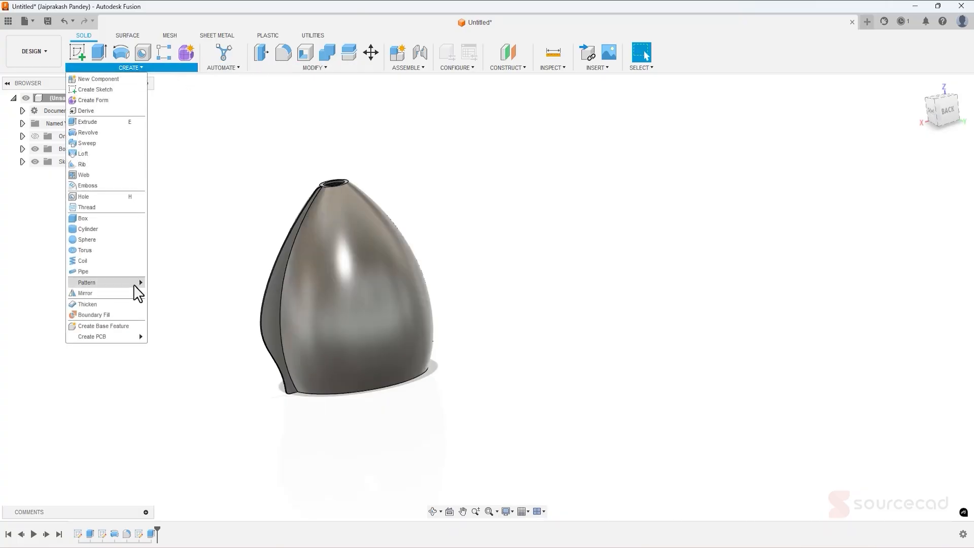
mouse_move(136, 283)
click(182, 294)
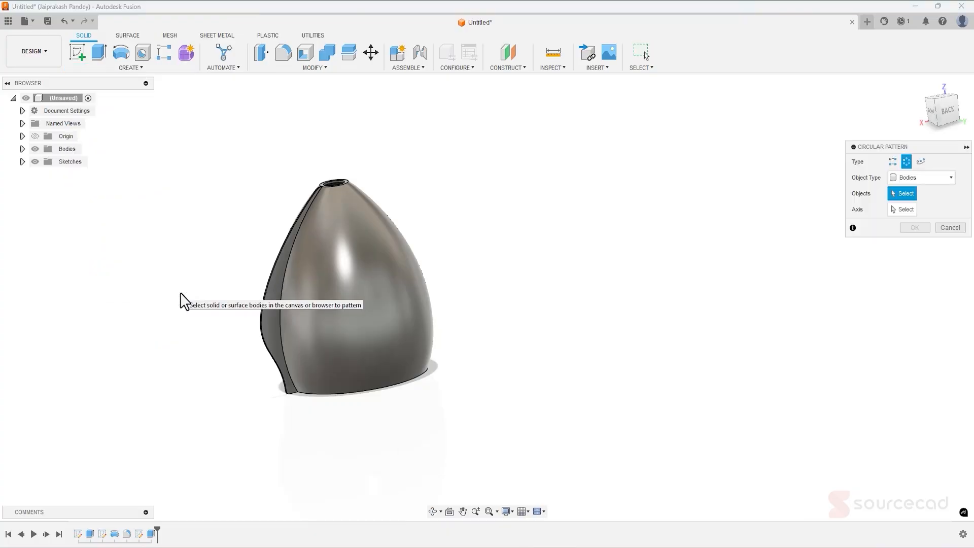
click(266, 326)
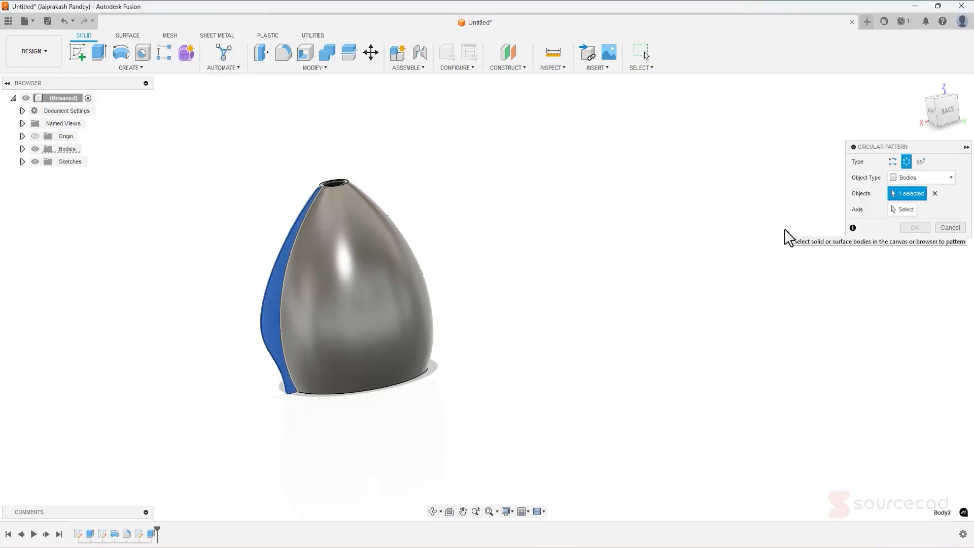
click(902, 208)
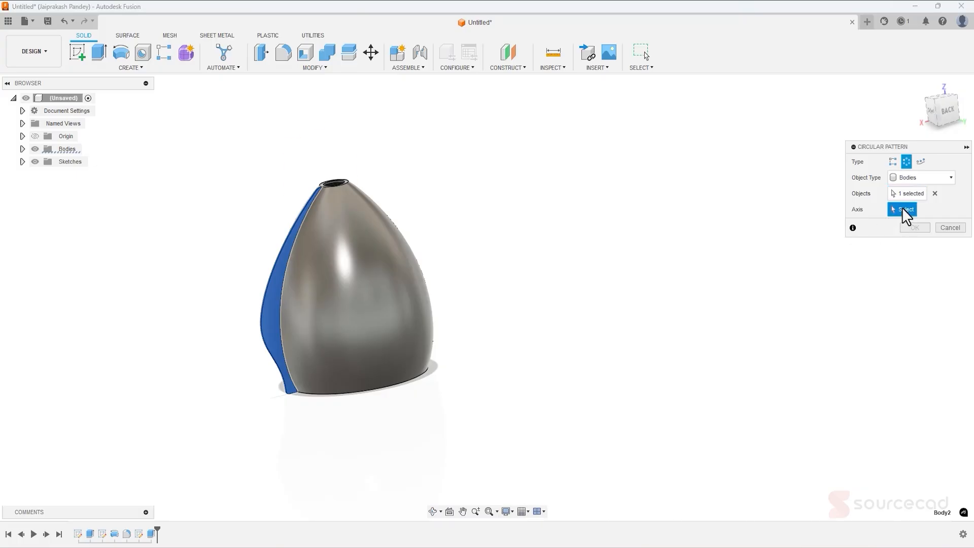
click(330, 141)
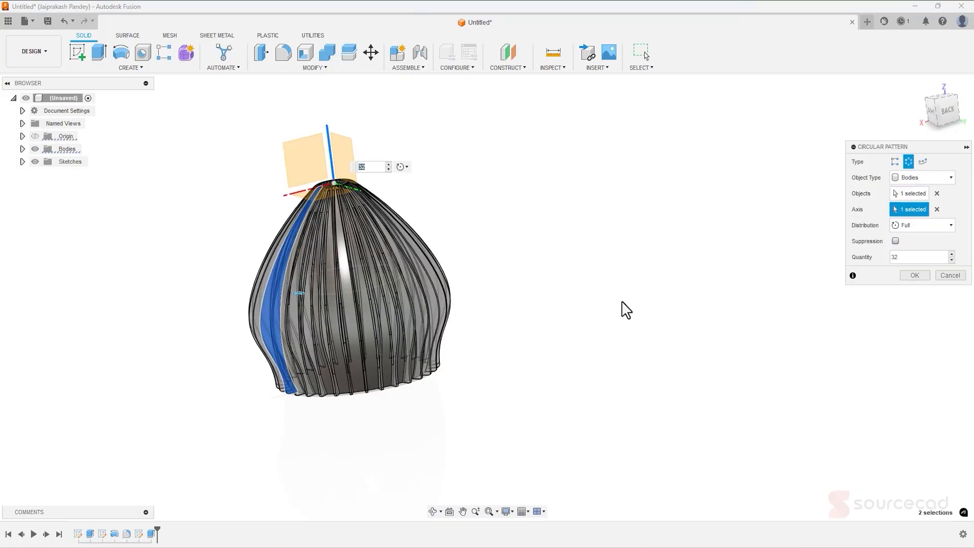
shift+middle_drag(455, 369, 403, 396)
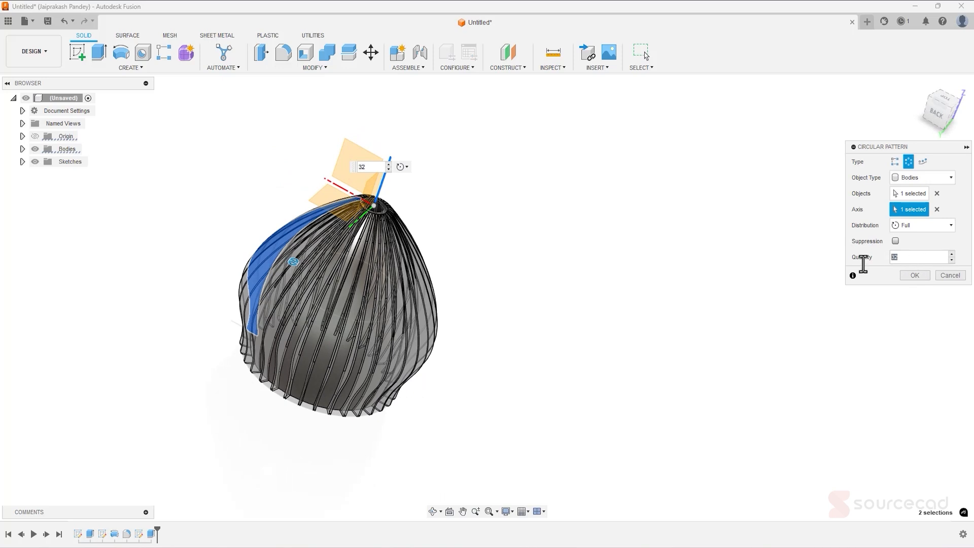
text(48)
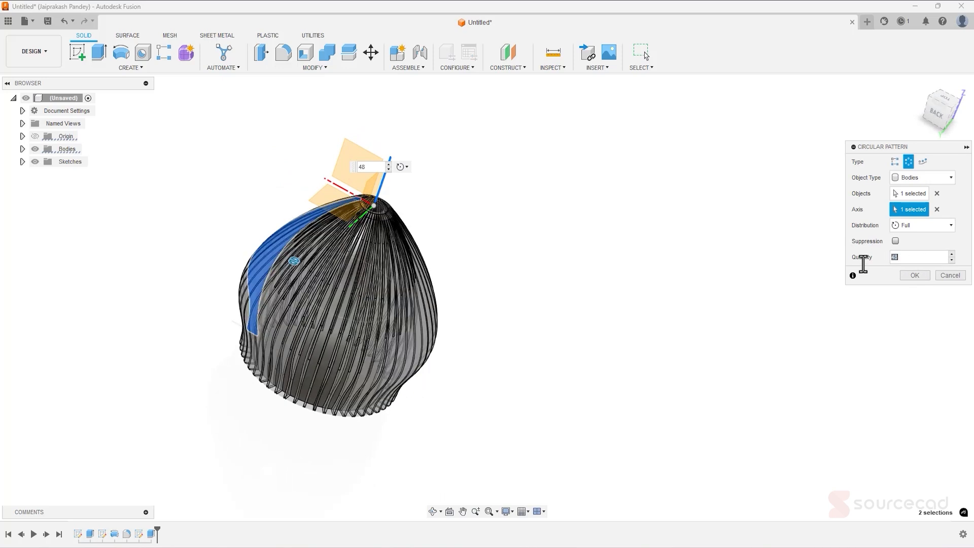
click(914, 275)
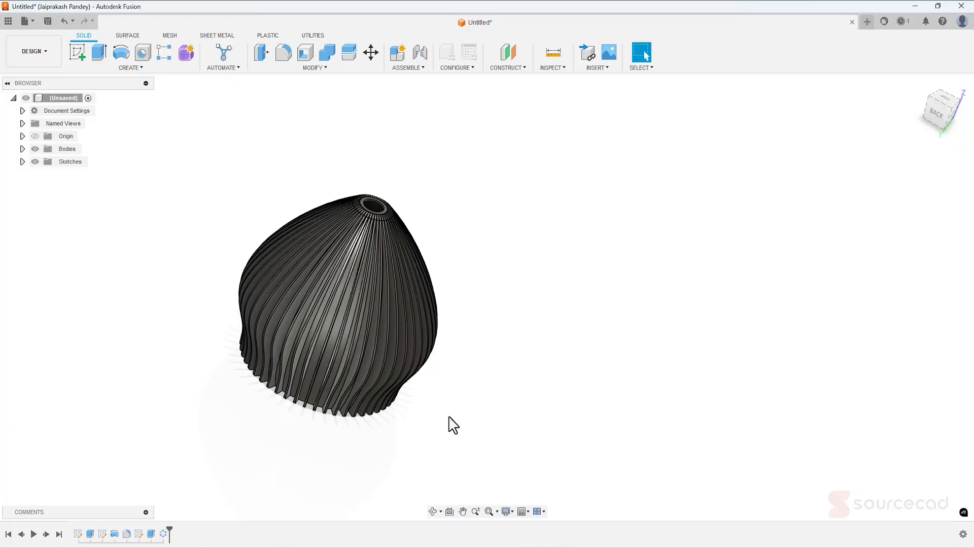
- Check the finned shade from several sides and save the design as "lamp" in Sample drawings
shift+middle_drag(453, 425, 429, 340)
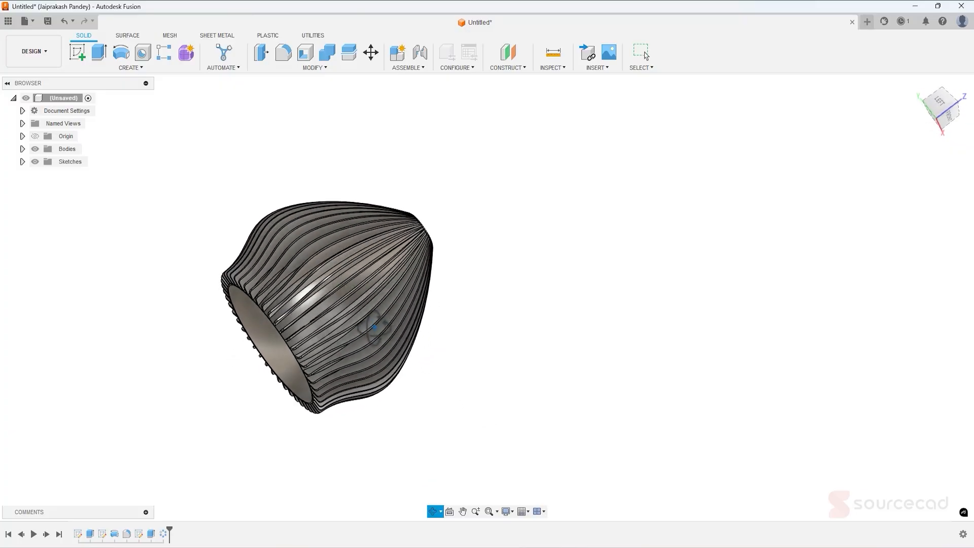
shift+middle_drag(375, 328, 293, 371)
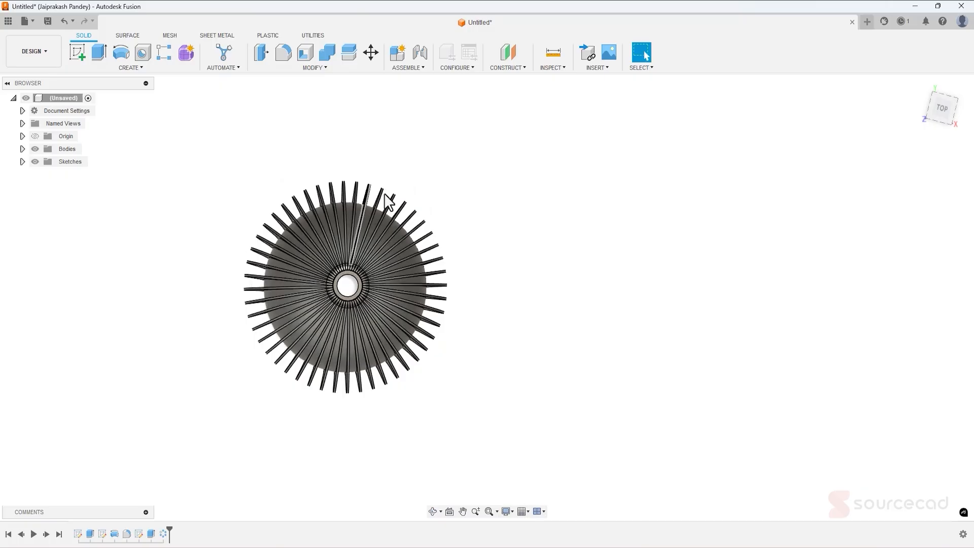
shift+middle_drag(365, 442, 373, 327)
shift+middle_drag(374, 442, 378, 470)
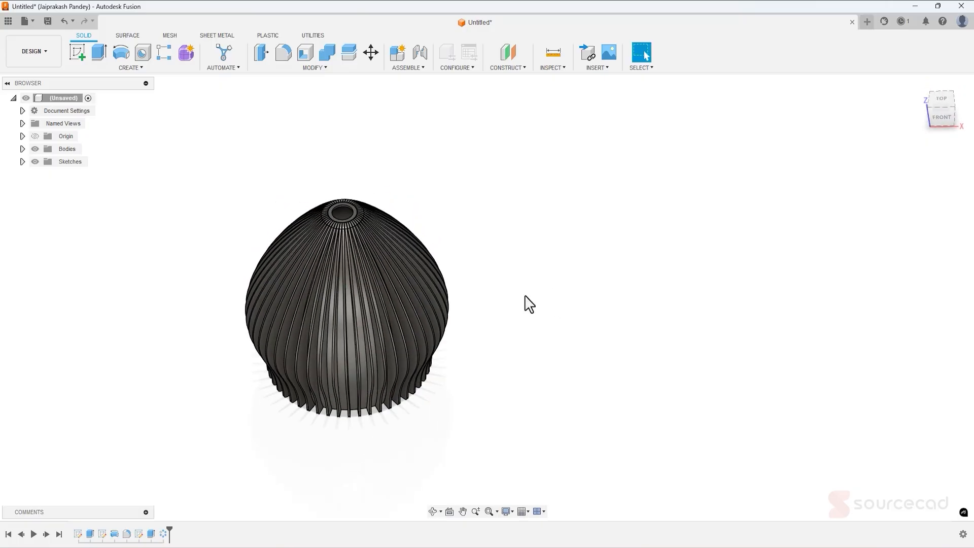
shift+middle_drag(434, 237, 589, 268)
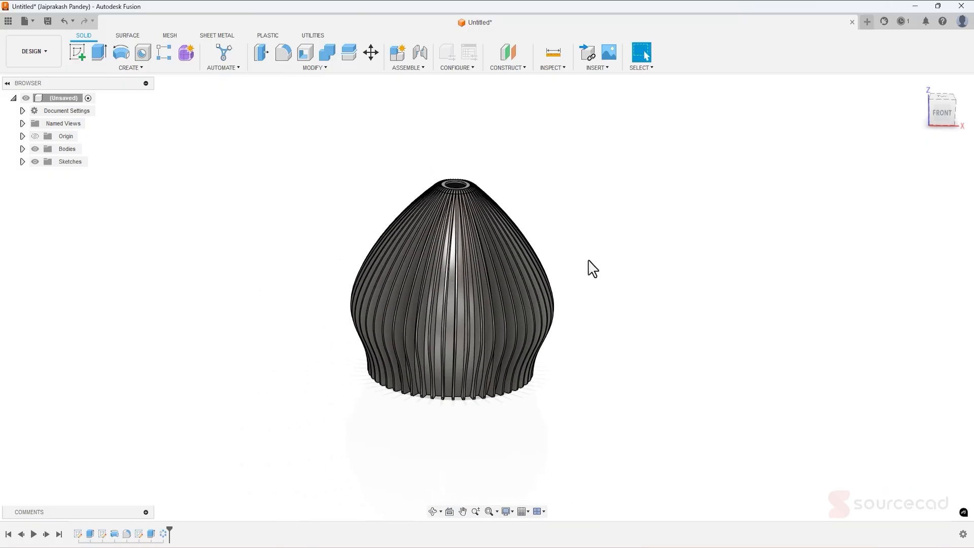
click(47, 22)
text(lamp)
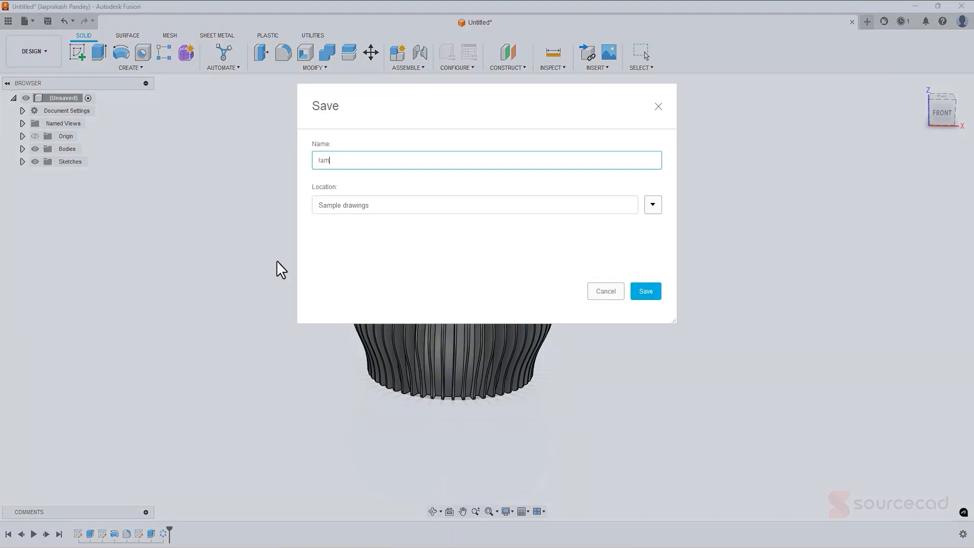
key(Return)
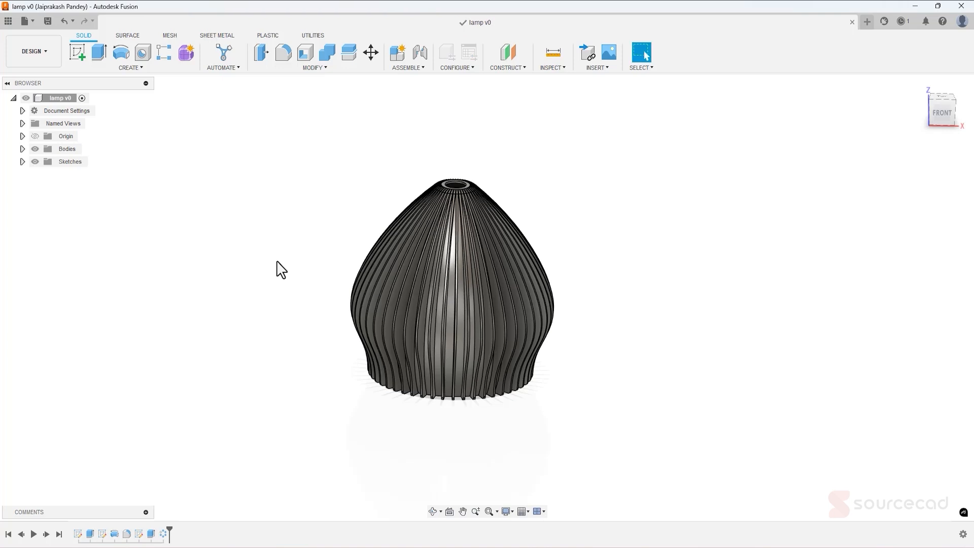
click(312, 36)
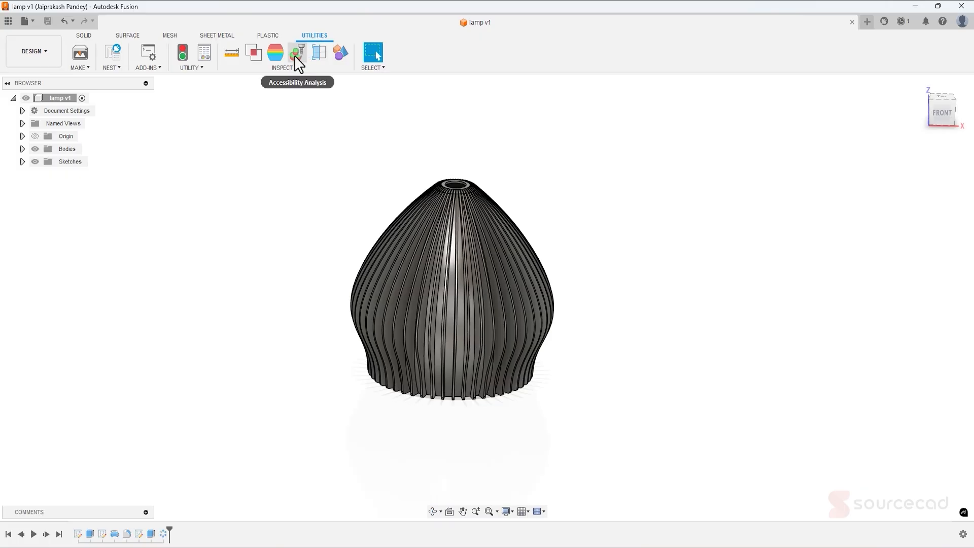
click(79, 54)
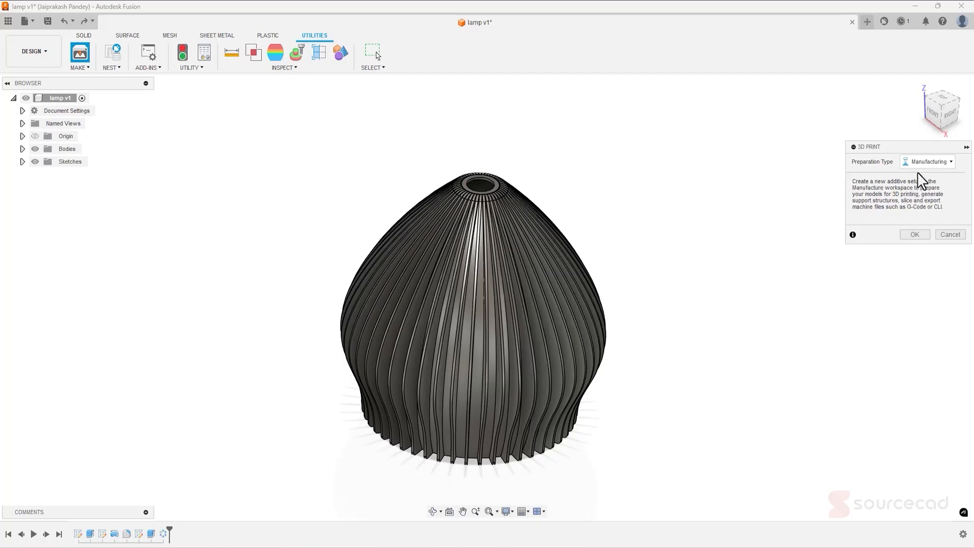
click(929, 161)
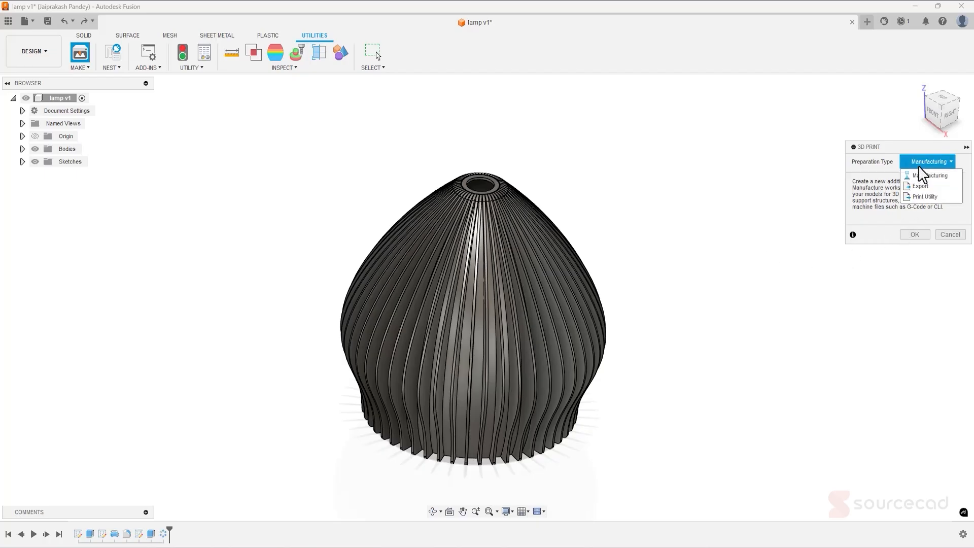
click(933, 198)
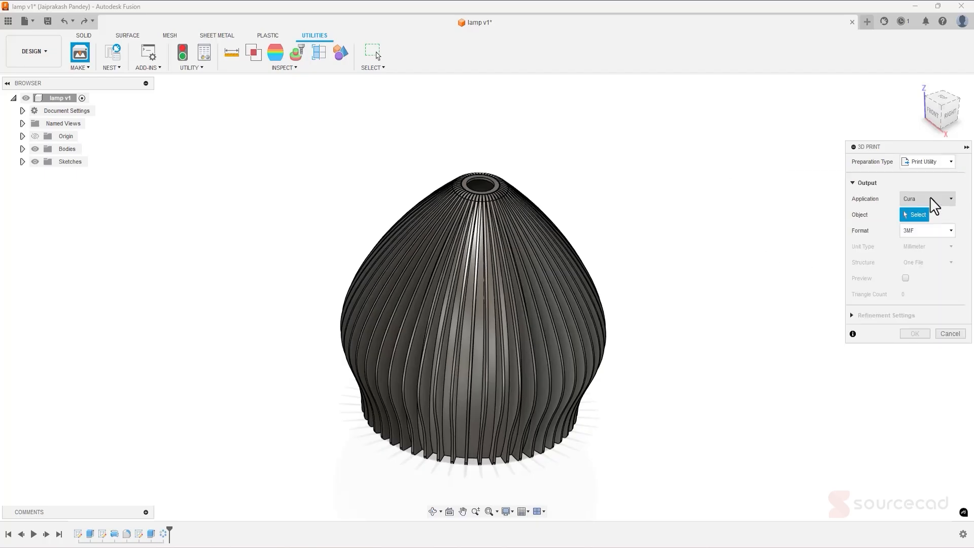
click(536, 280)
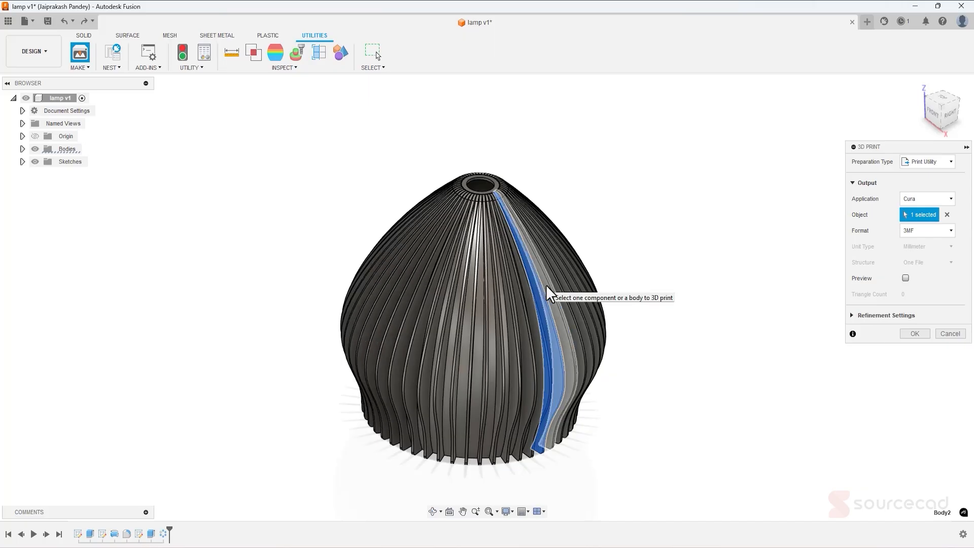
click(941, 334)
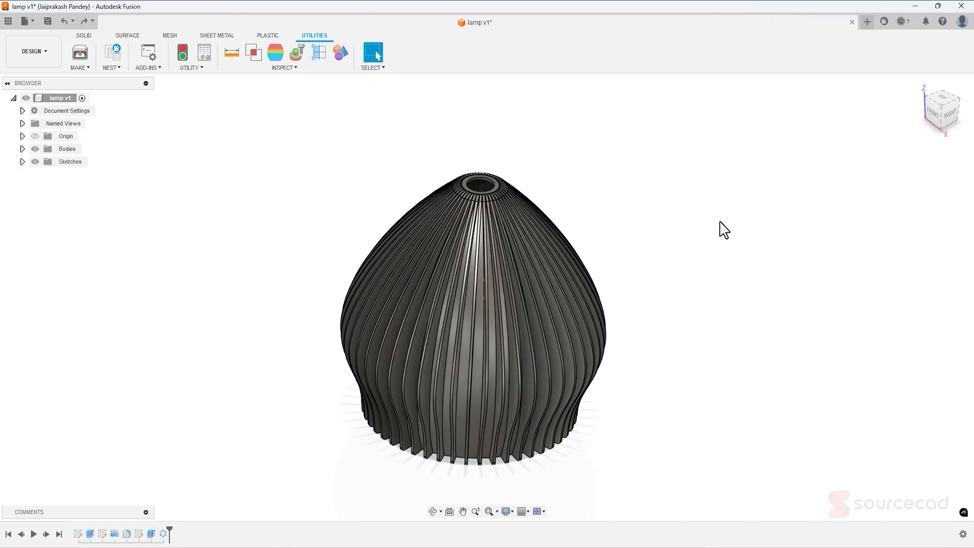
- Try to join all 48 fin bodies to the shell body with the Combine tool
click(87, 34)
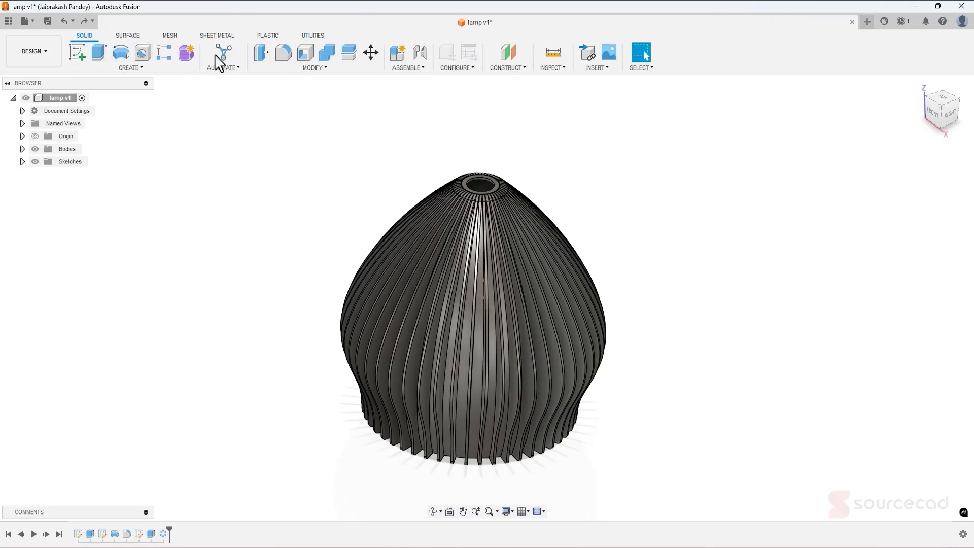
click(327, 52)
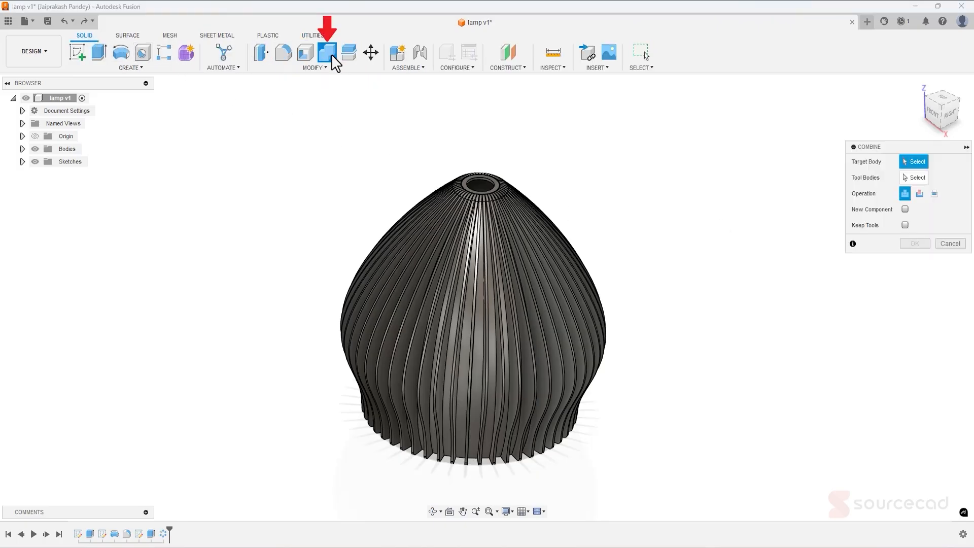
click(478, 324)
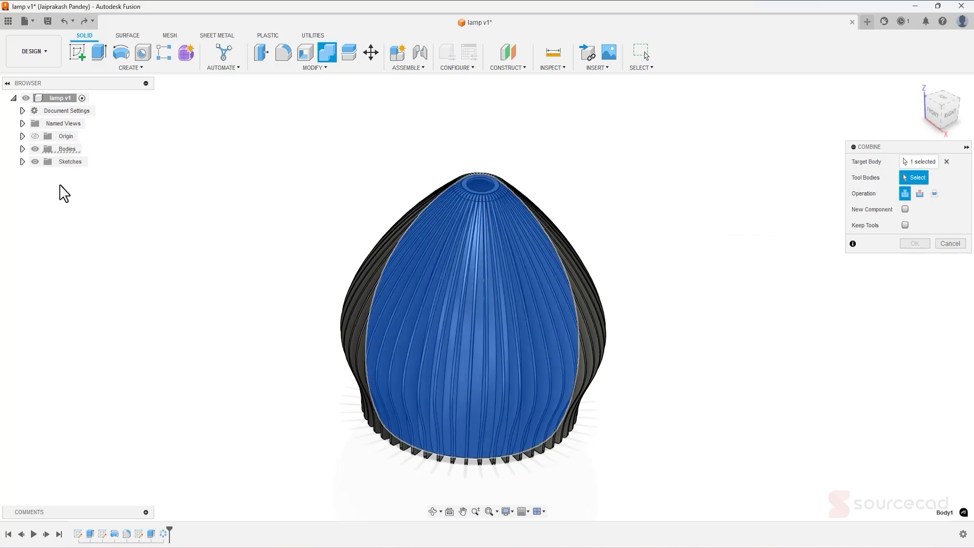
click(22, 149)
click(75, 124)
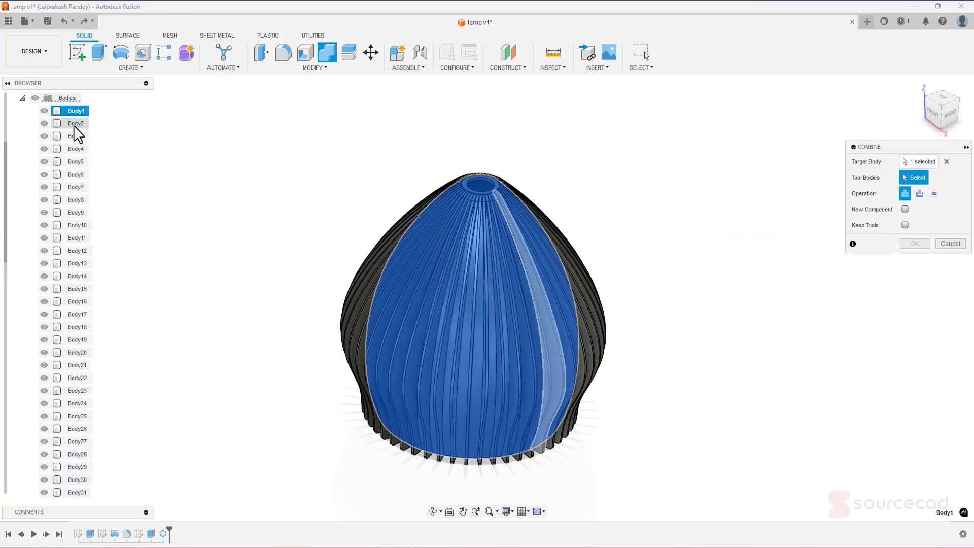
scroll(83, 193, down, 5)
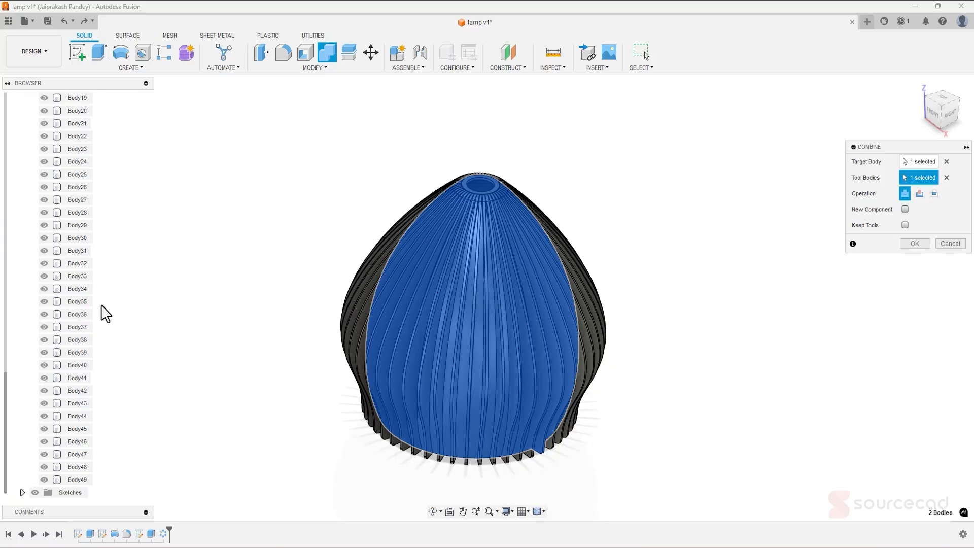
shift+click(78, 480)
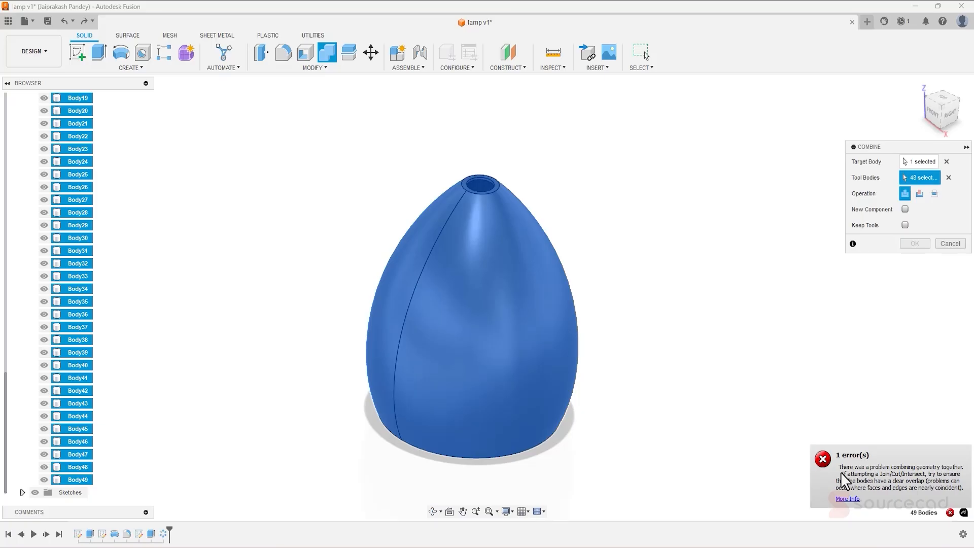
click(946, 244)
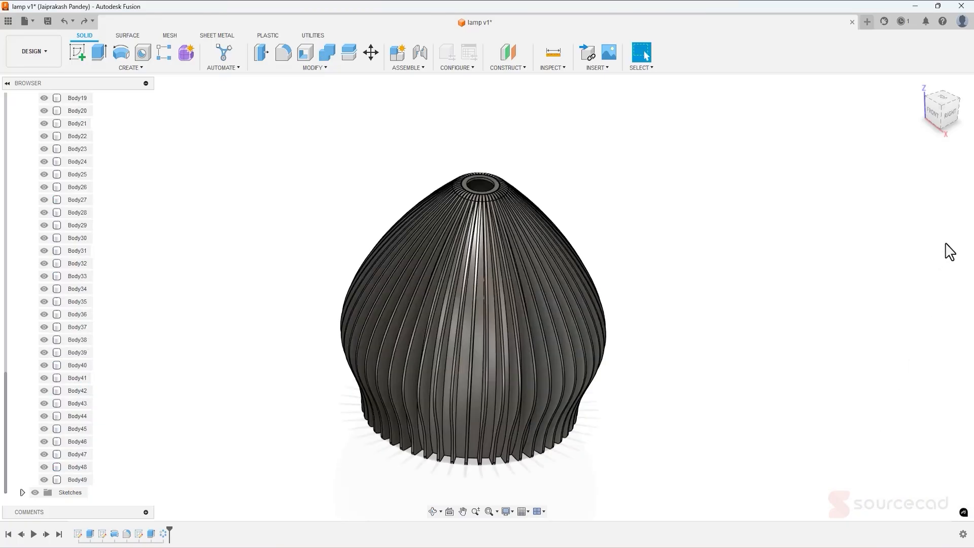
- Edit the fins' circular pattern around the shell and set its quantity to 42
scroll(495, 182, up, 10)
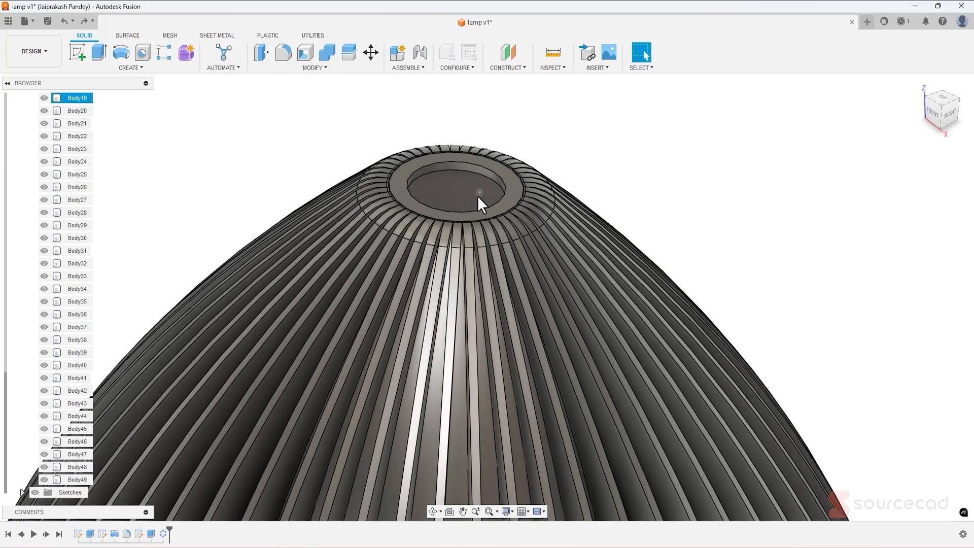
scroll(311, 136, up, 10)
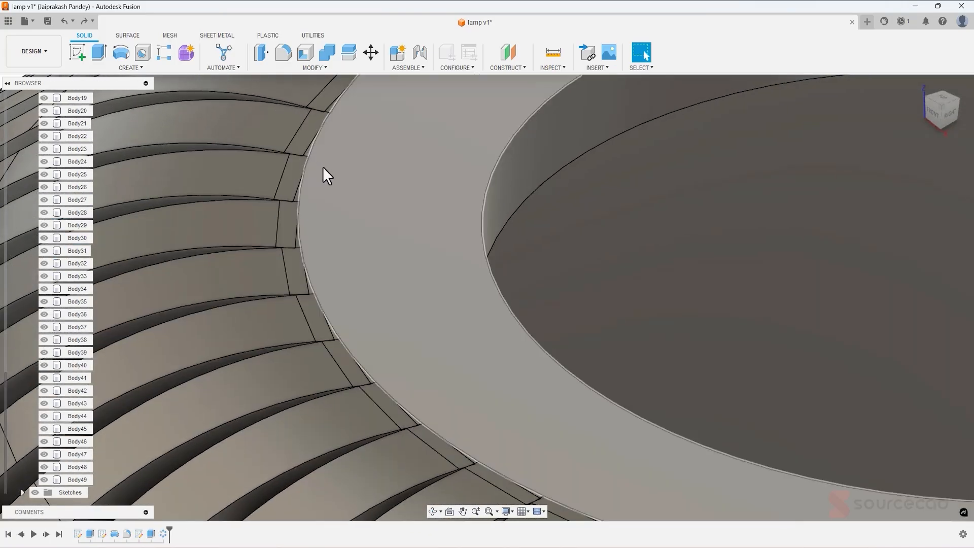
scroll(302, 168, up, 10)
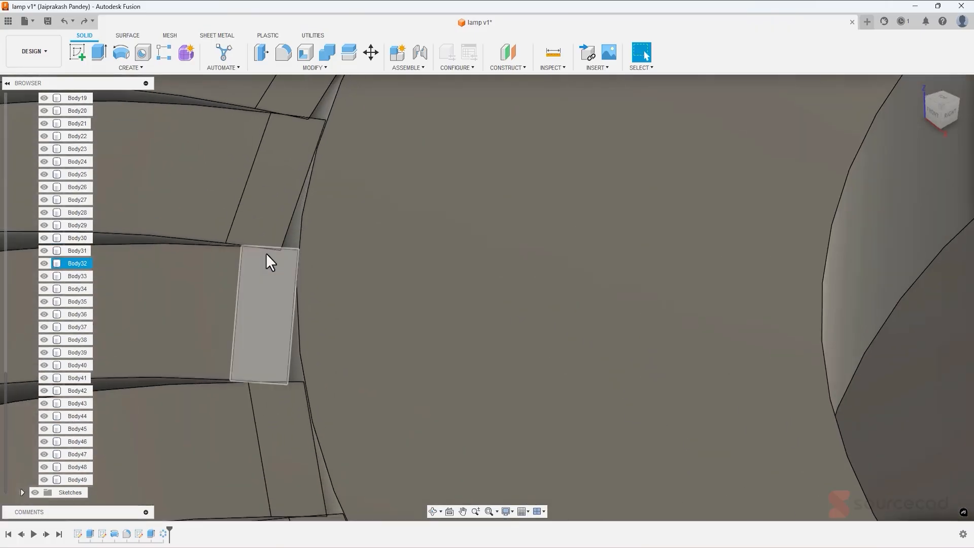
scroll(266, 253, down, 15)
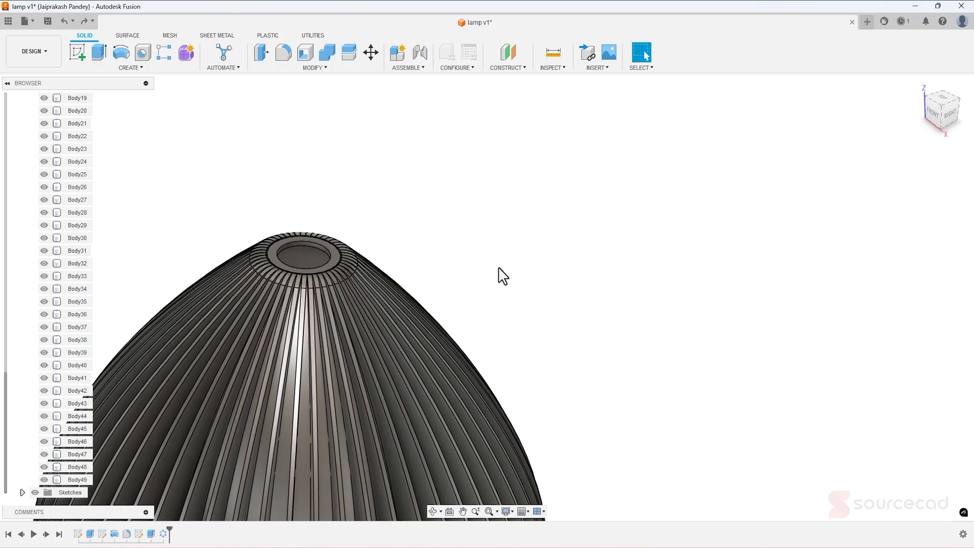
click(163, 534)
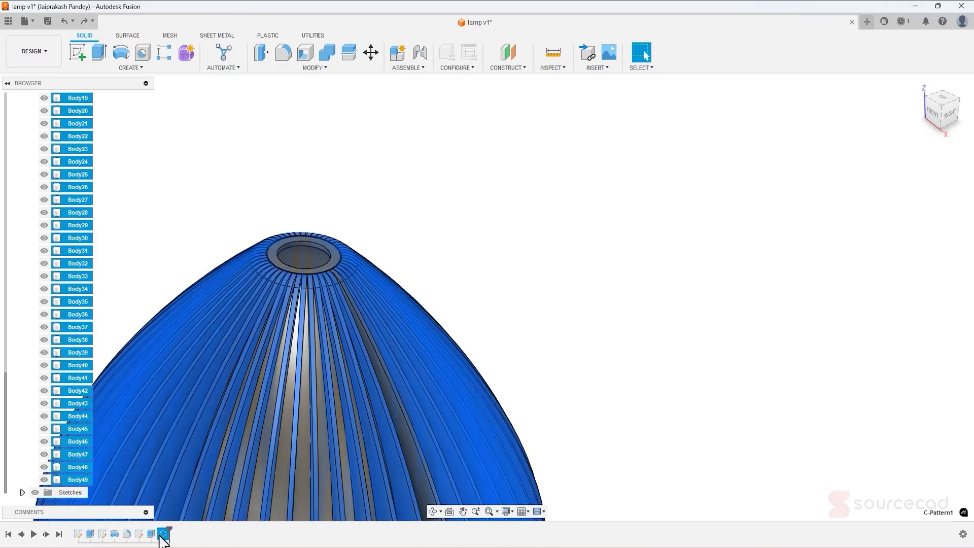
right_click(163, 534)
click(189, 445)
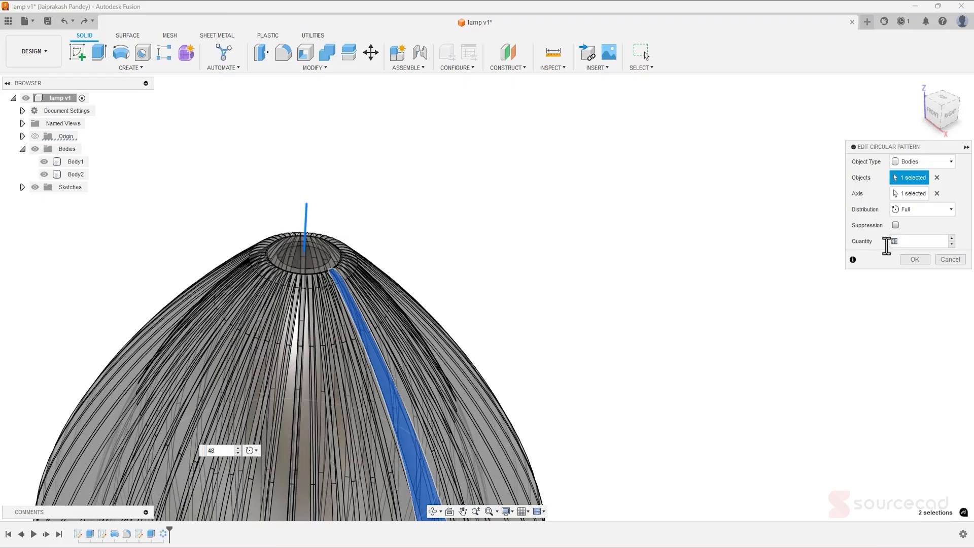
click(915, 260)
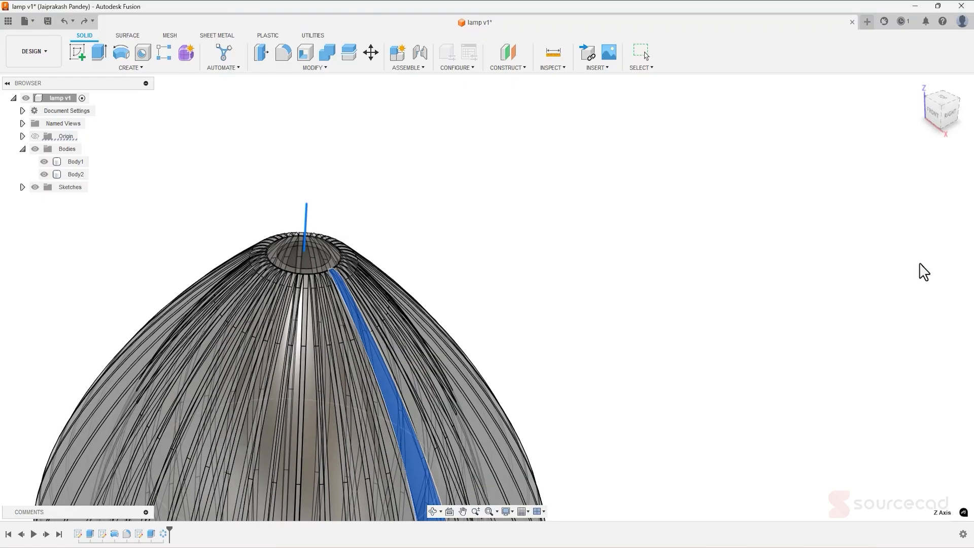
- Offset the shell's outer face between the fins by 0.2 mm
scroll(309, 281, up, 8)
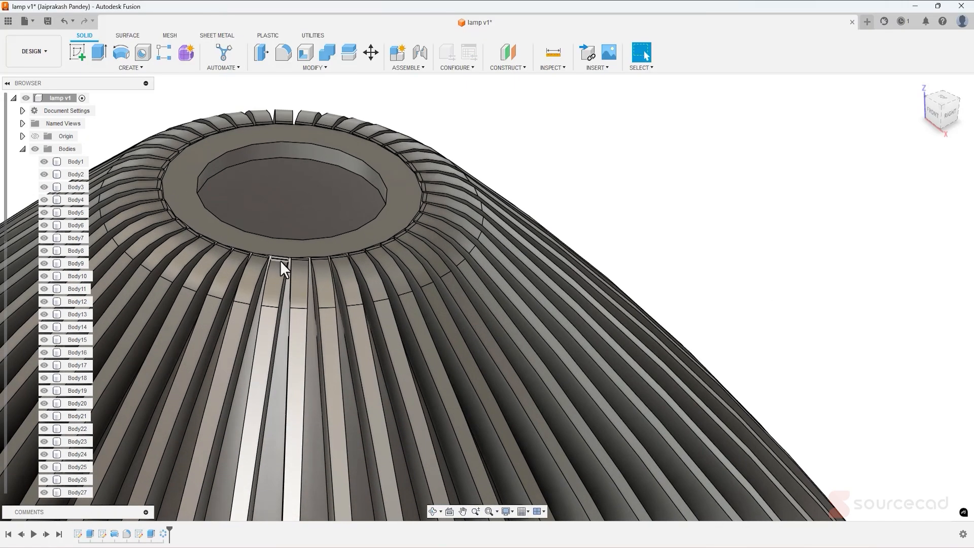
scroll(294, 263, up, 3)
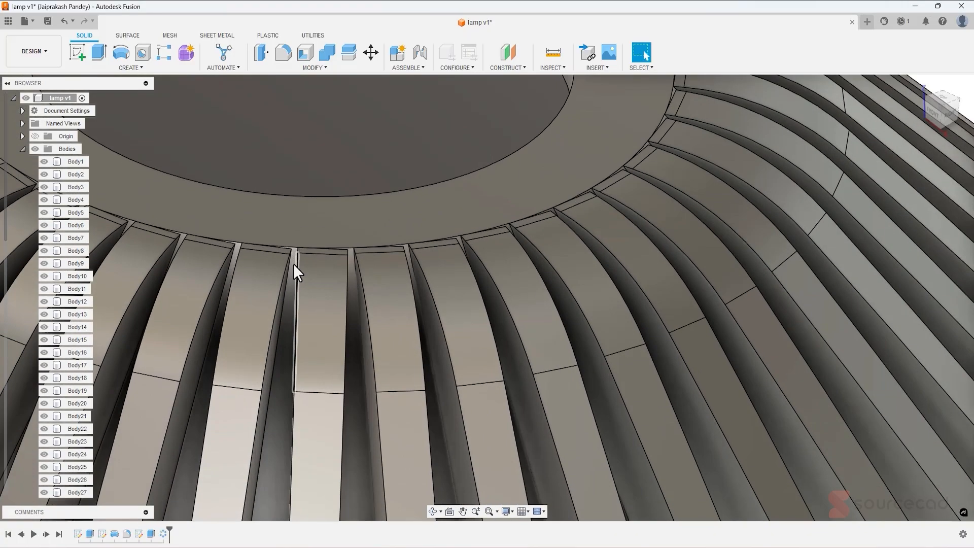
scroll(294, 264, up, 3)
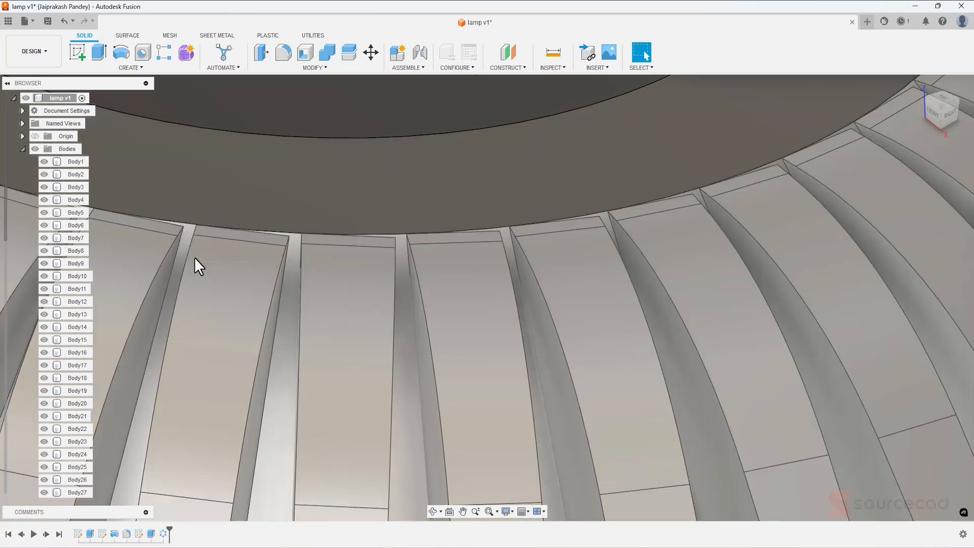
scroll(356, 326, down, 10)
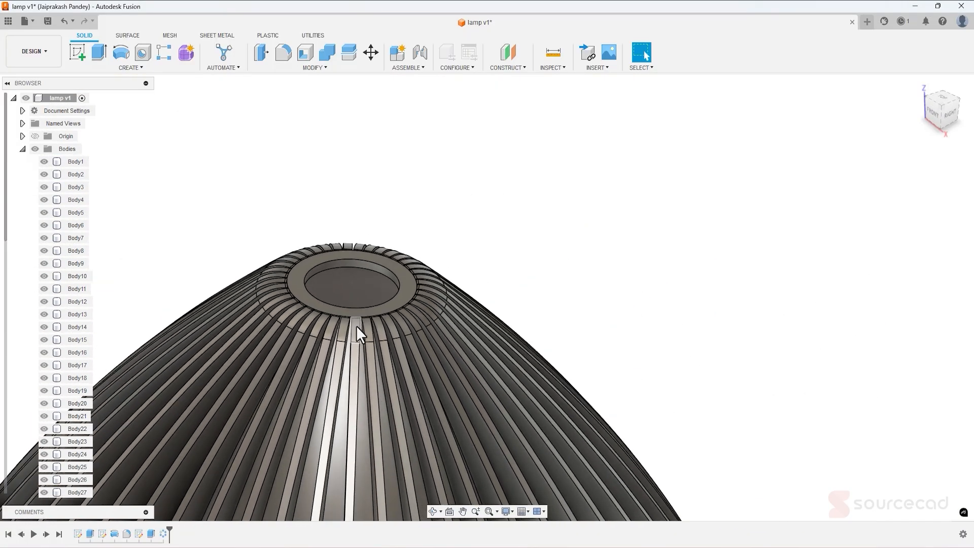
click(363, 370)
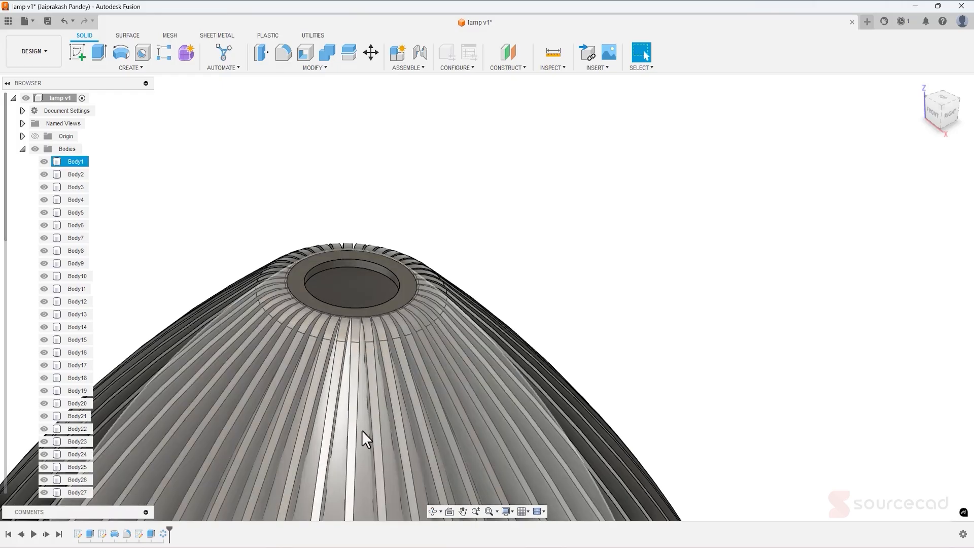
key(Escape)
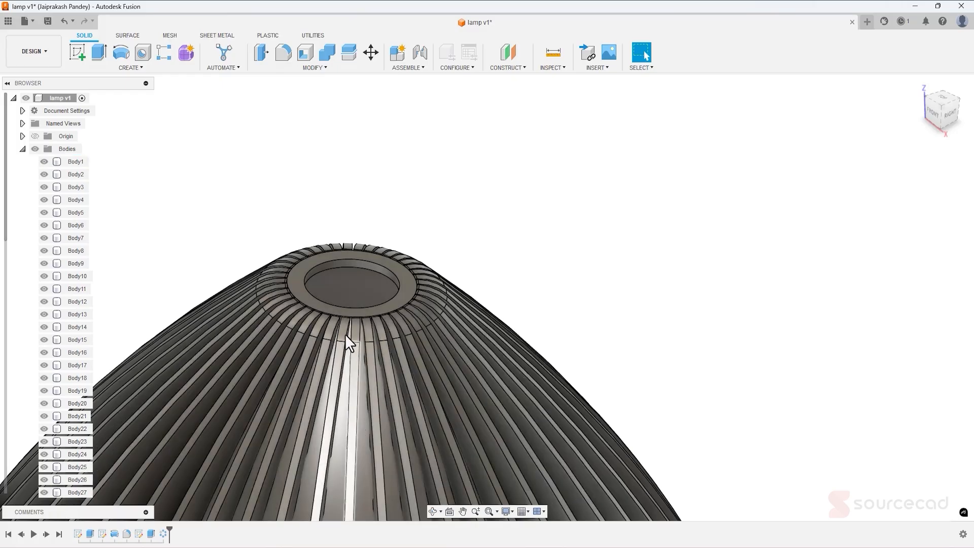
click(313, 69)
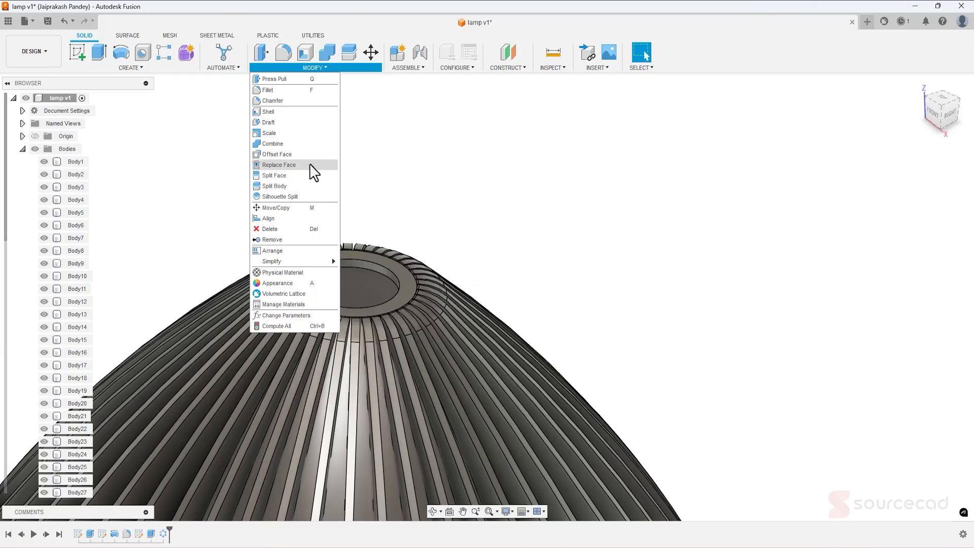
click(309, 154)
scroll(469, 240, up, 3)
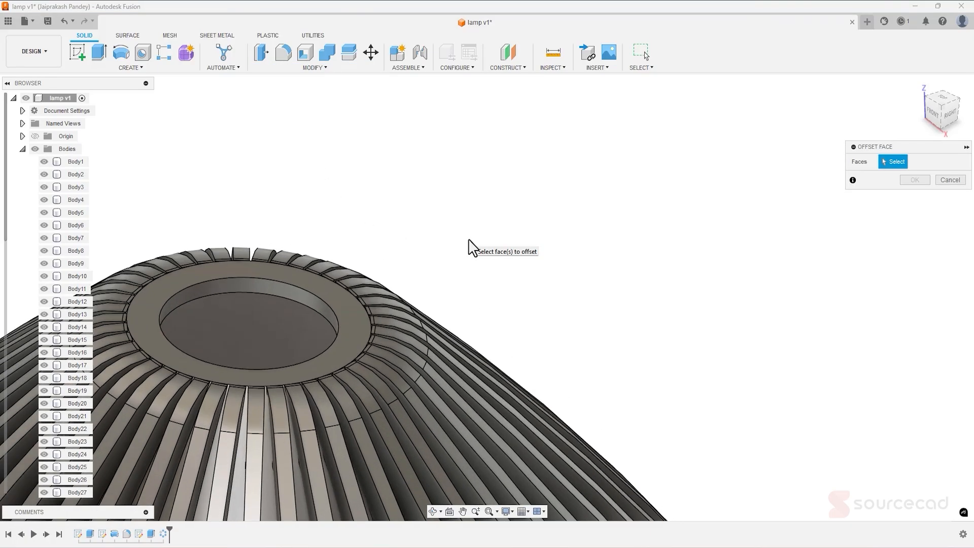
scroll(470, 240, down, 4)
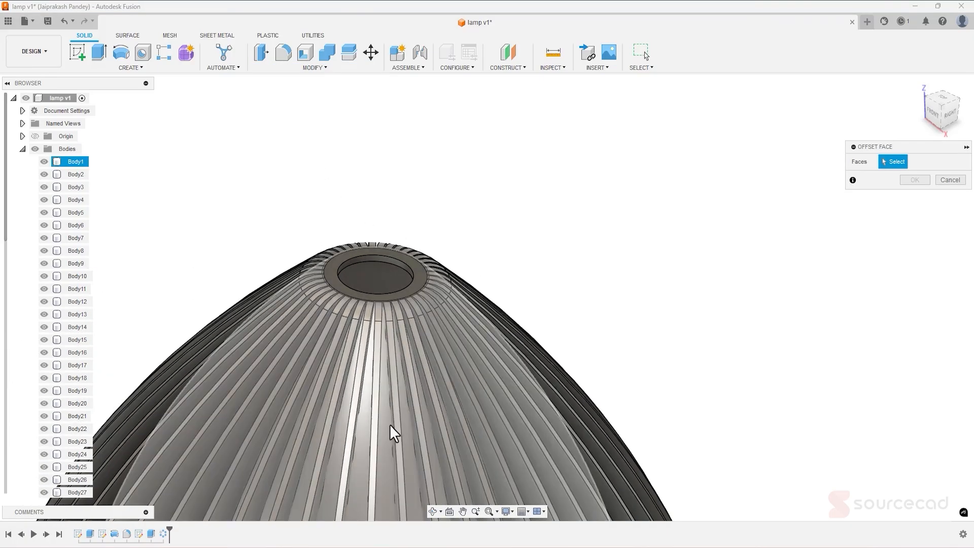
click(386, 442)
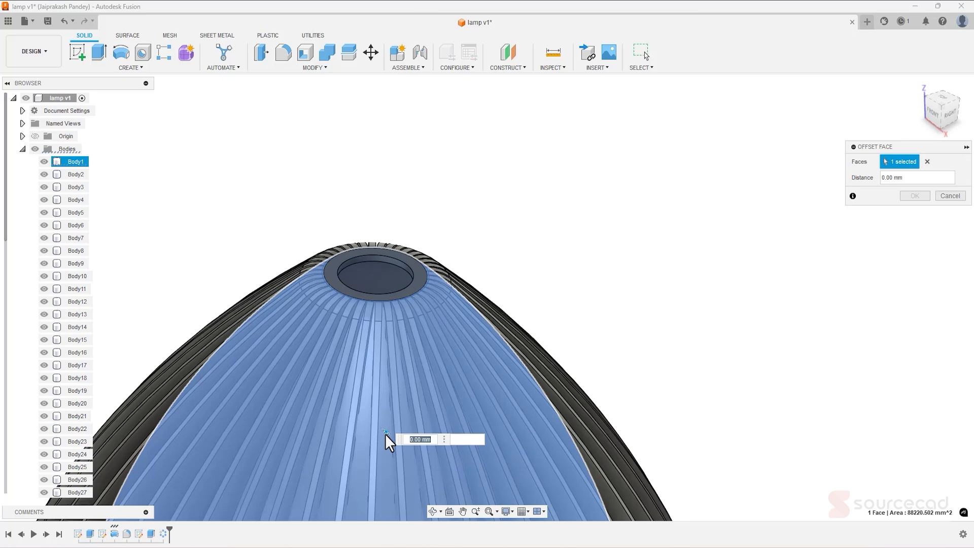
text(0.2)
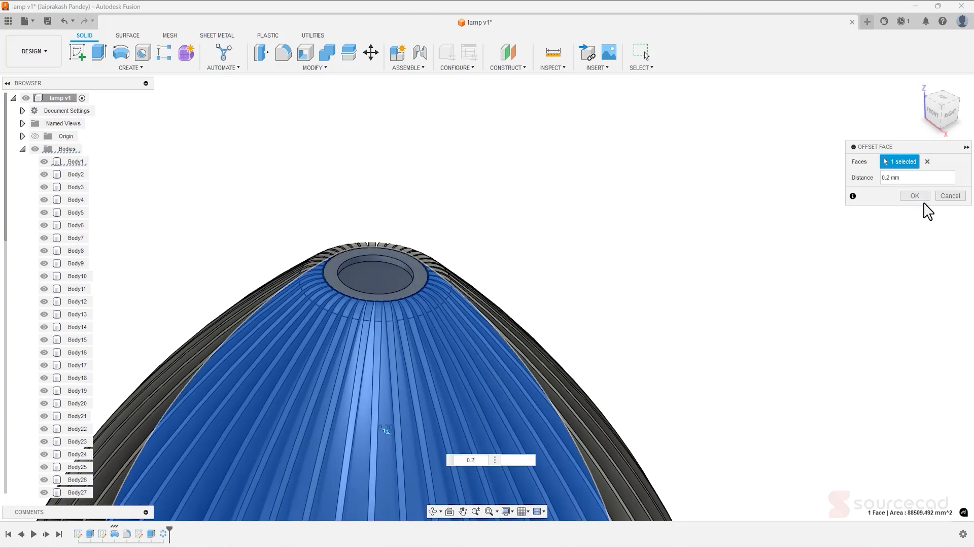
click(919, 197)
- Join all 42 fin bodies to the shell body with the Combine tool
scroll(663, 352, down, 6)
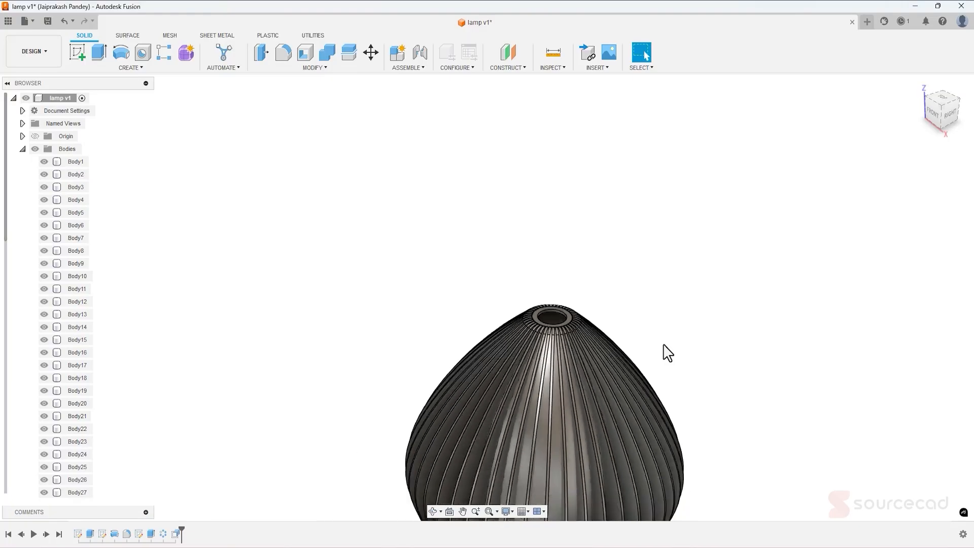
middle_drag(715, 391, 644, 278)
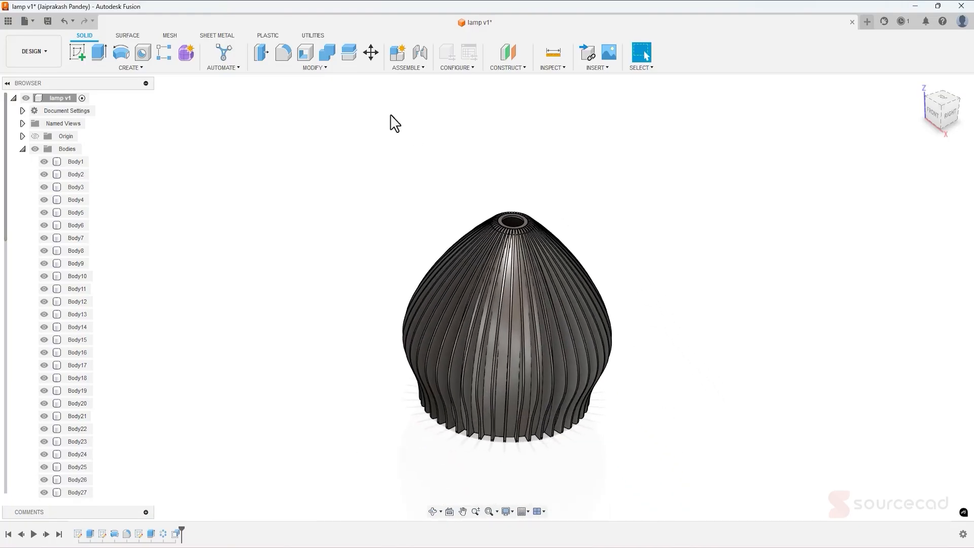
click(327, 54)
click(505, 339)
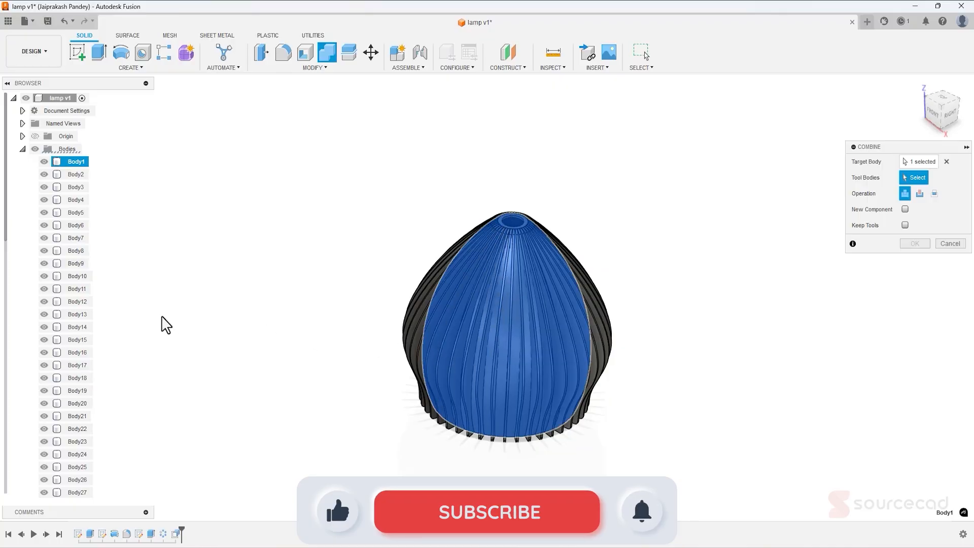
click(75, 175)
scroll(81, 332, down, 5)
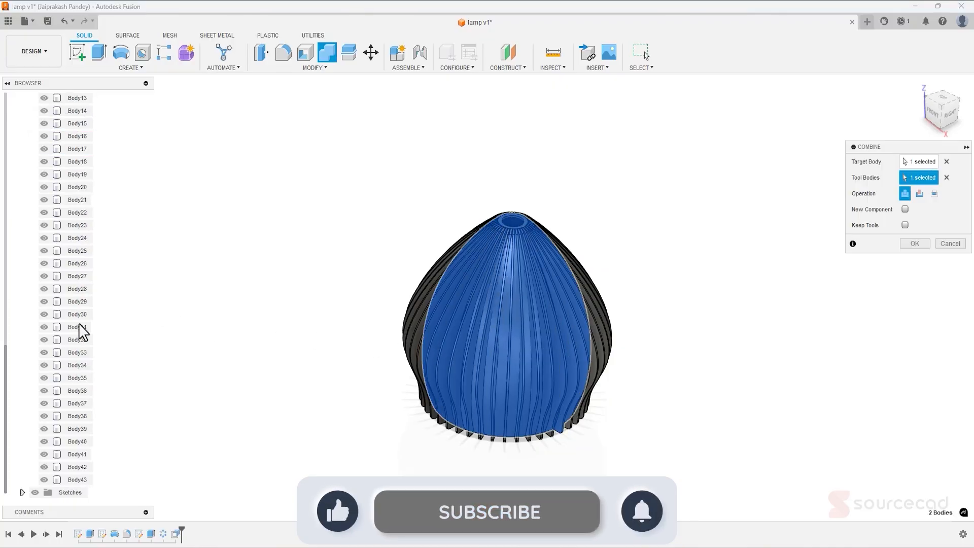
shift+click(90, 492)
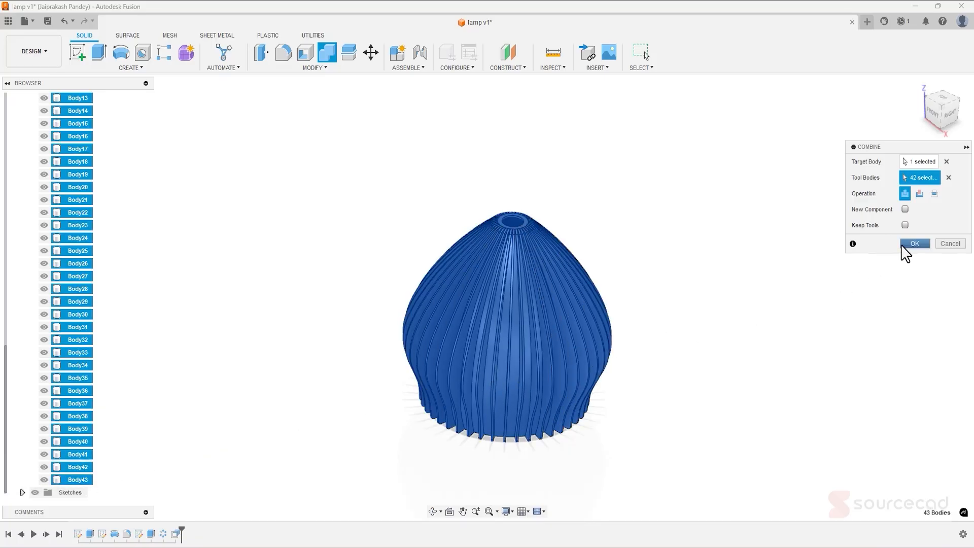
click(914, 244)
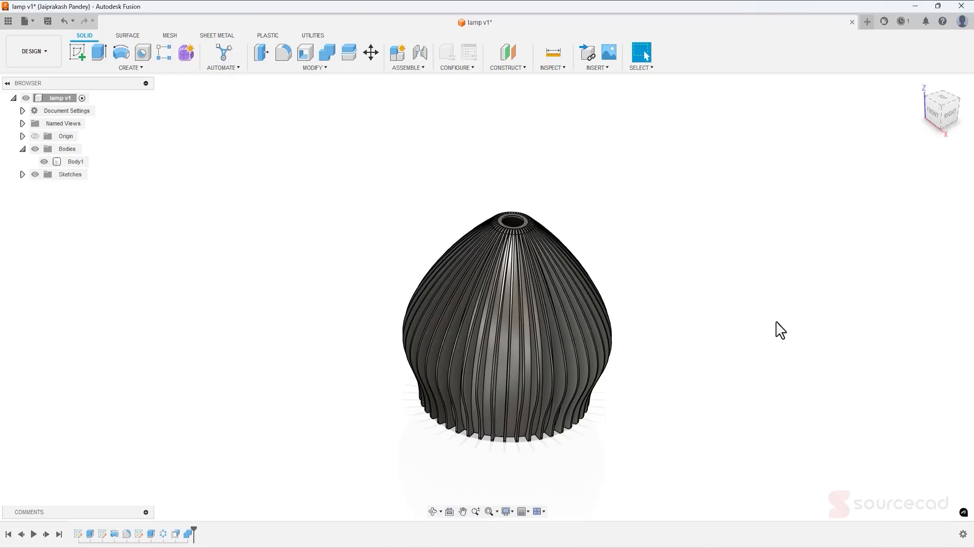
- Check that the Bodies folder's body covers the shell and all fins, and collapse the folder
click(71, 162)
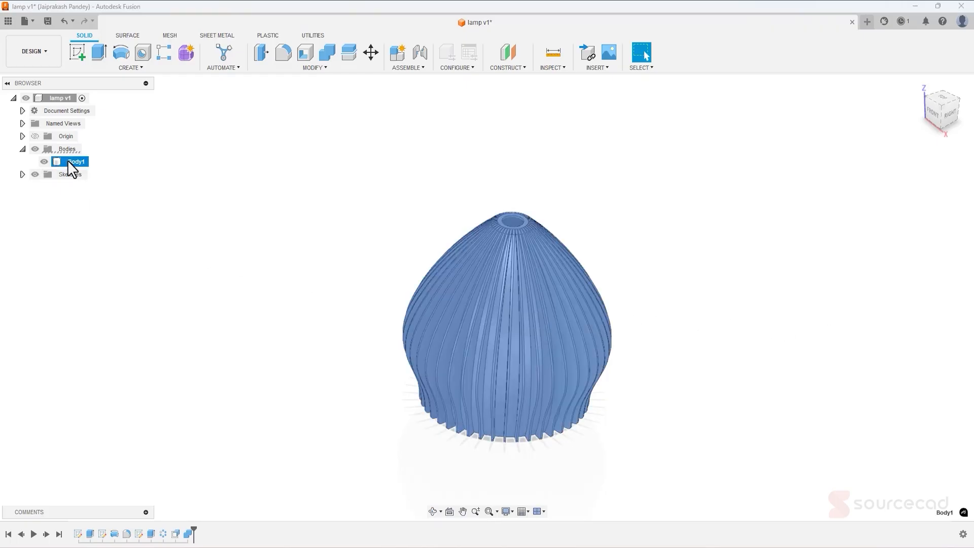
click(220, 202)
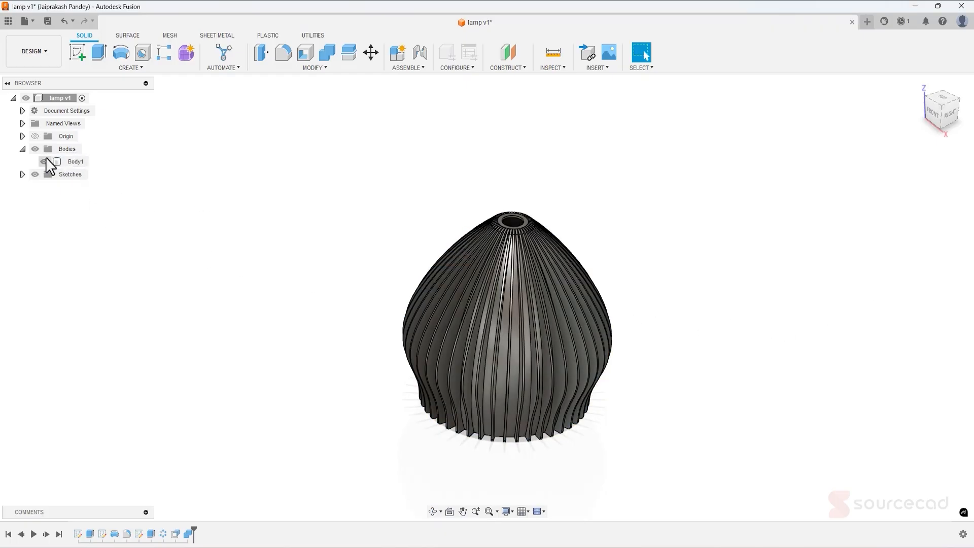
click(22, 149)
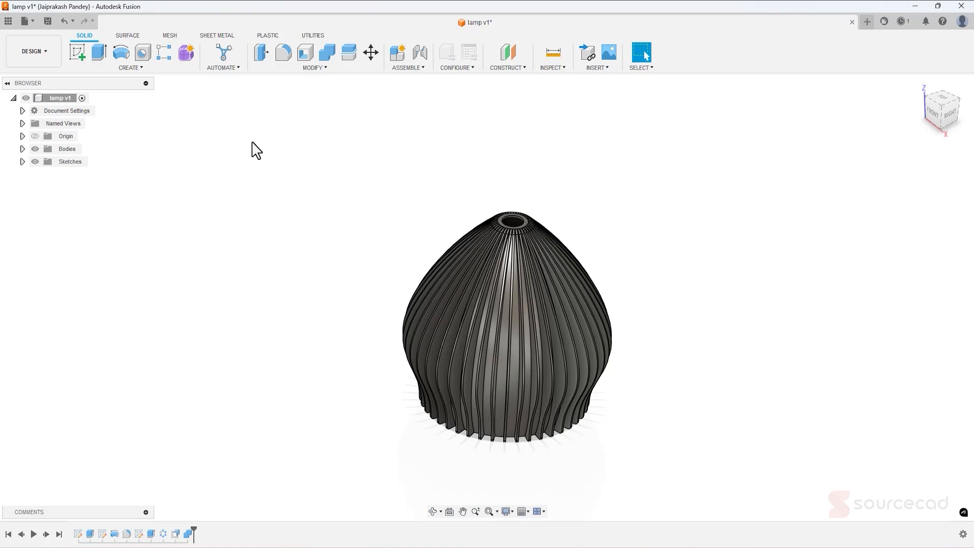
- Set up a 3D print of the lamp body with the Print Utility preparation type, Cura as application and STL (Binary) format
click(306, 36)
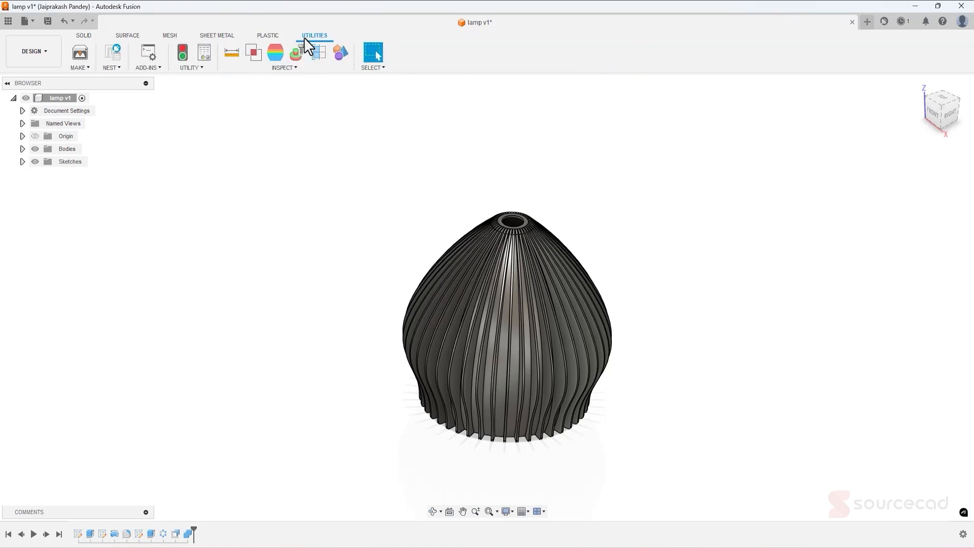
click(80, 52)
click(928, 161)
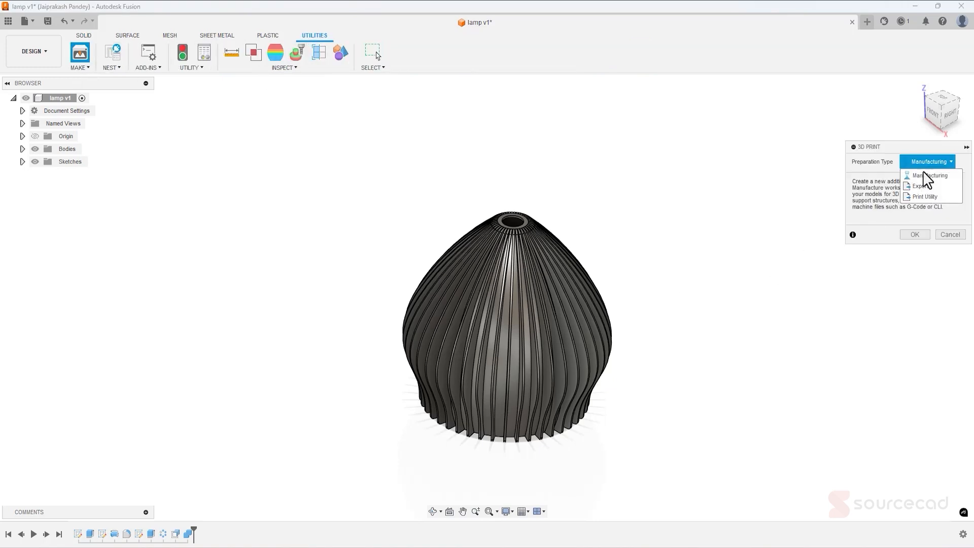
click(928, 195)
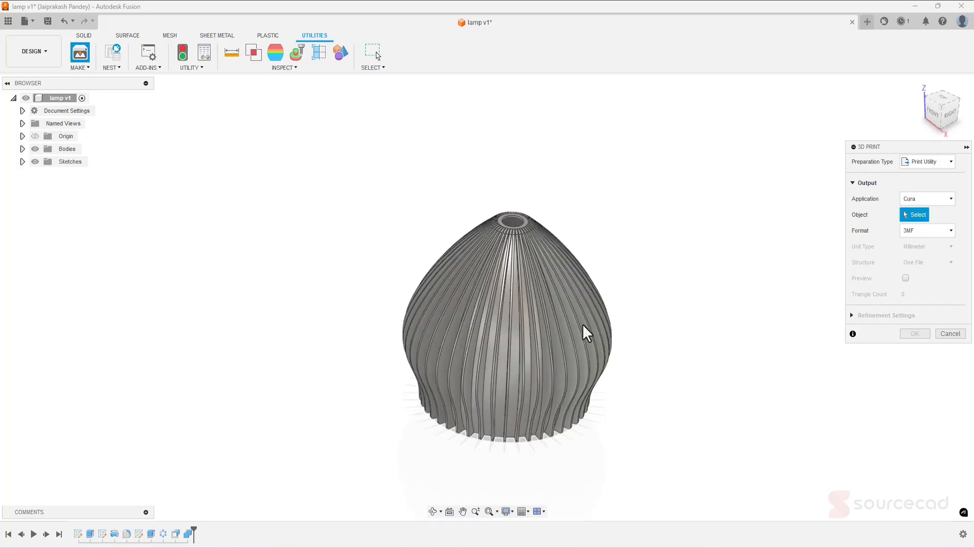
click(545, 327)
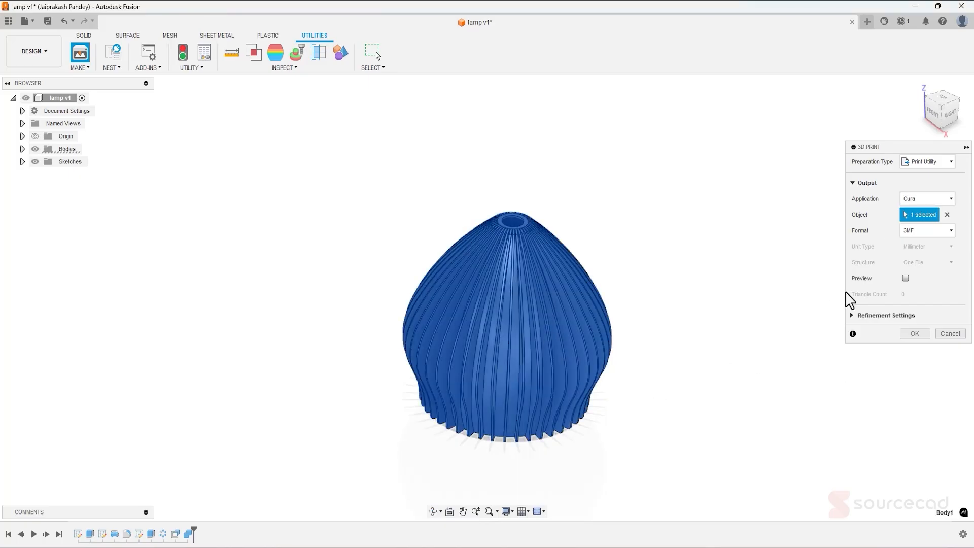
click(937, 235)
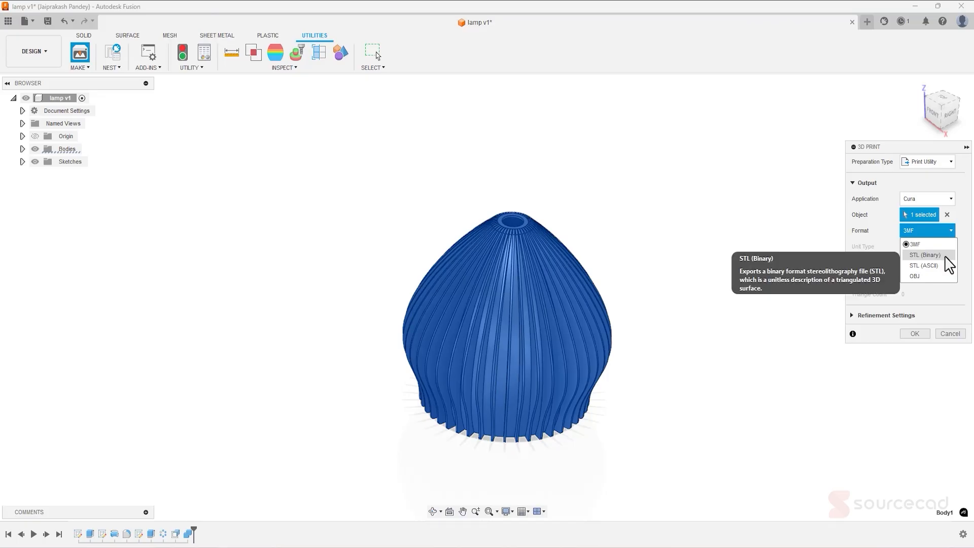
click(944, 254)
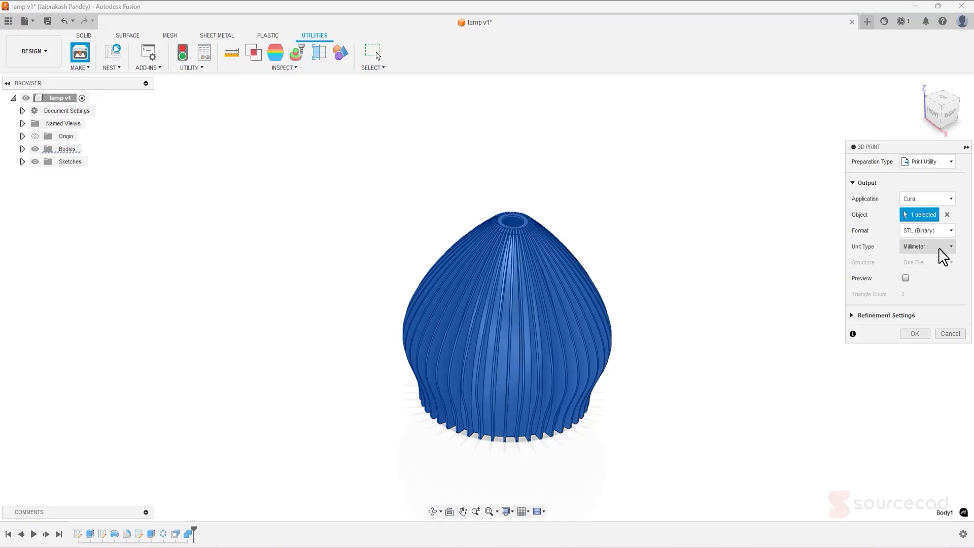
- Preview the lamp's triangle mesh, turn the preview off again, and send the body to Cura
click(905, 279)
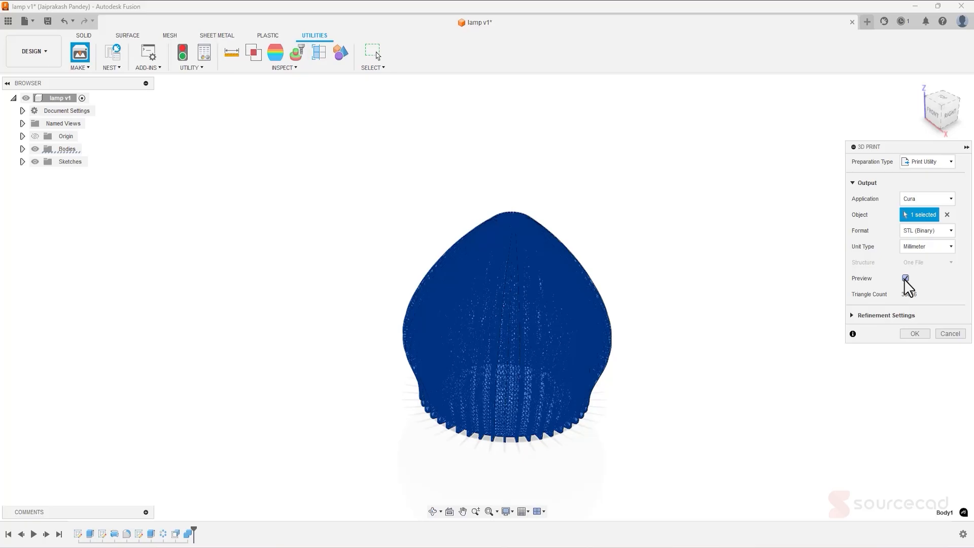
shift+middle_drag(680, 329, 665, 345)
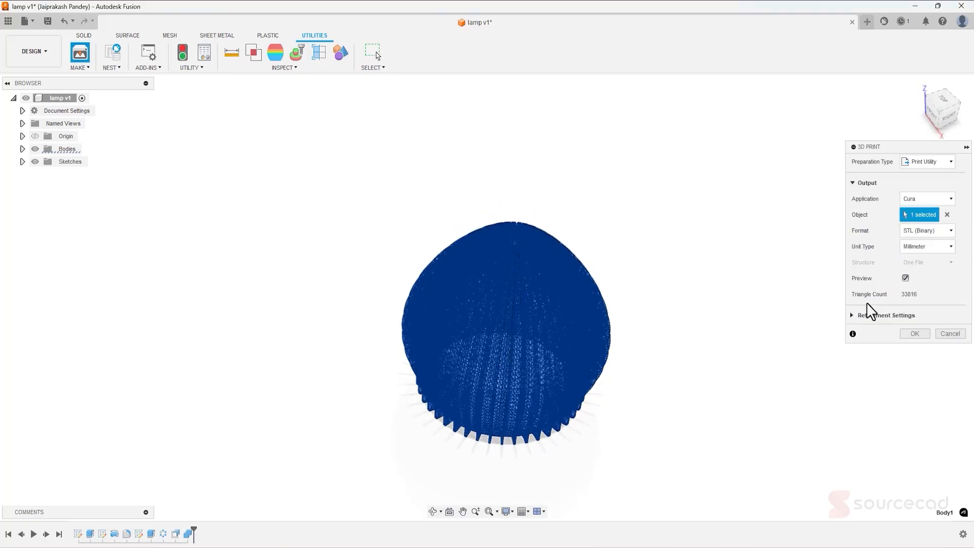
click(906, 278)
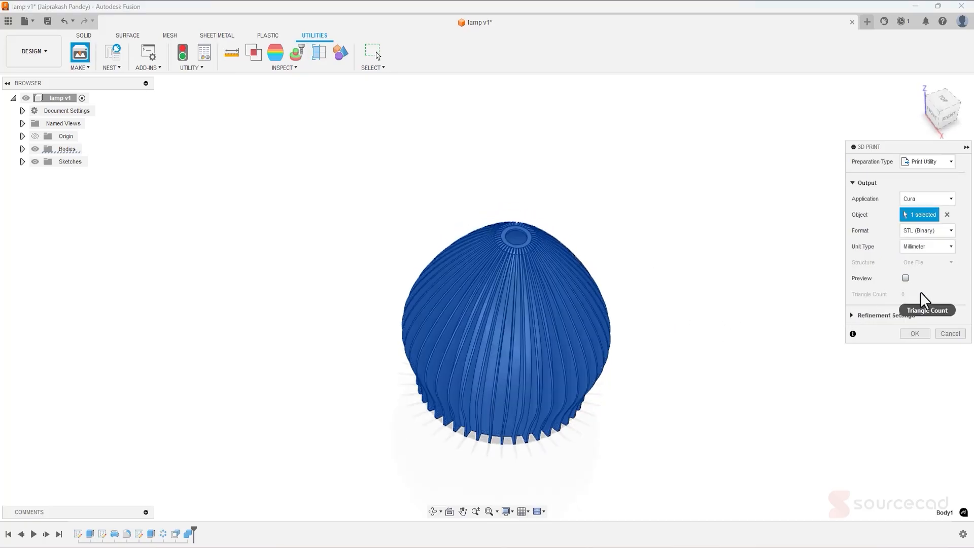
click(914, 334)
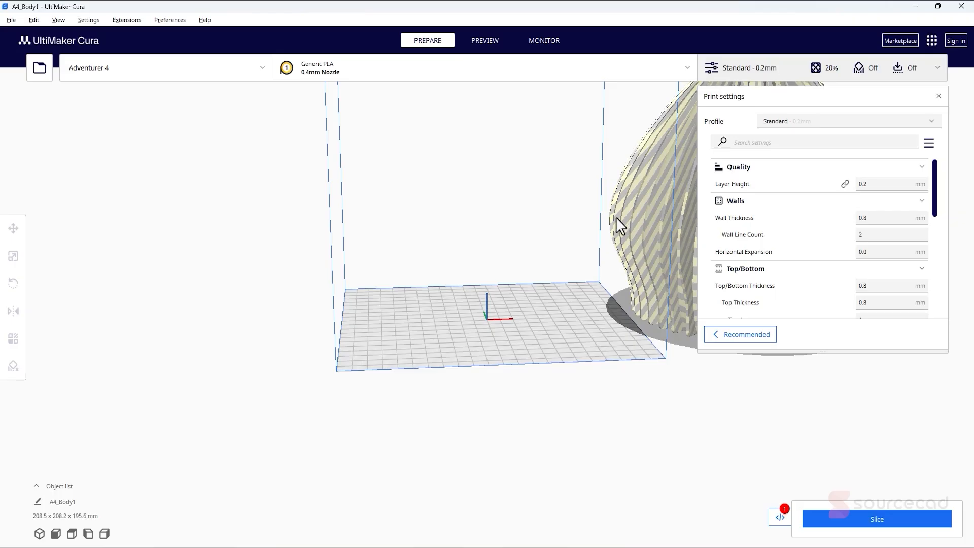
- Move the lamp model along the X axis onto the build plate, to about X 2.1 mm
scroll(592, 229, up, 3)
scroll(590, 230, down, 6)
scroll(590, 229, down, 3)
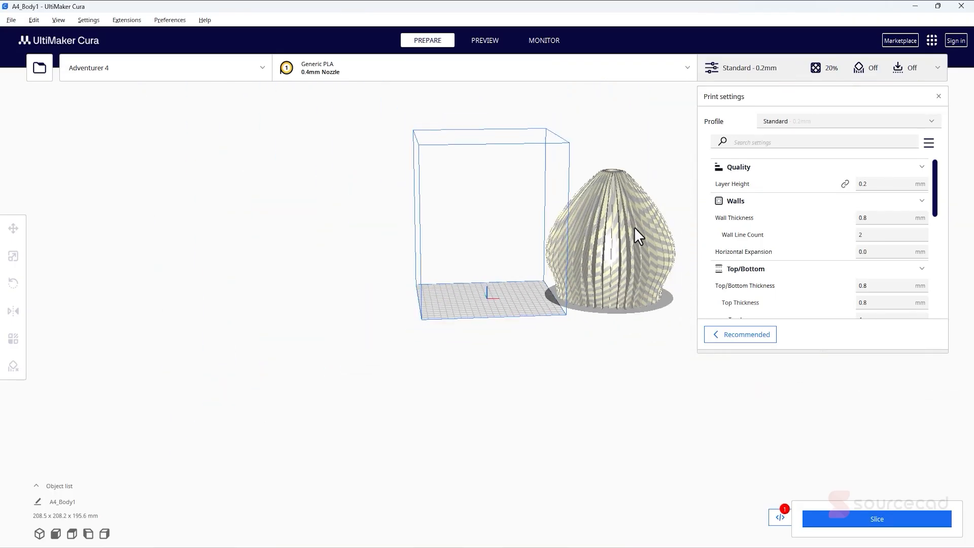
click(620, 248)
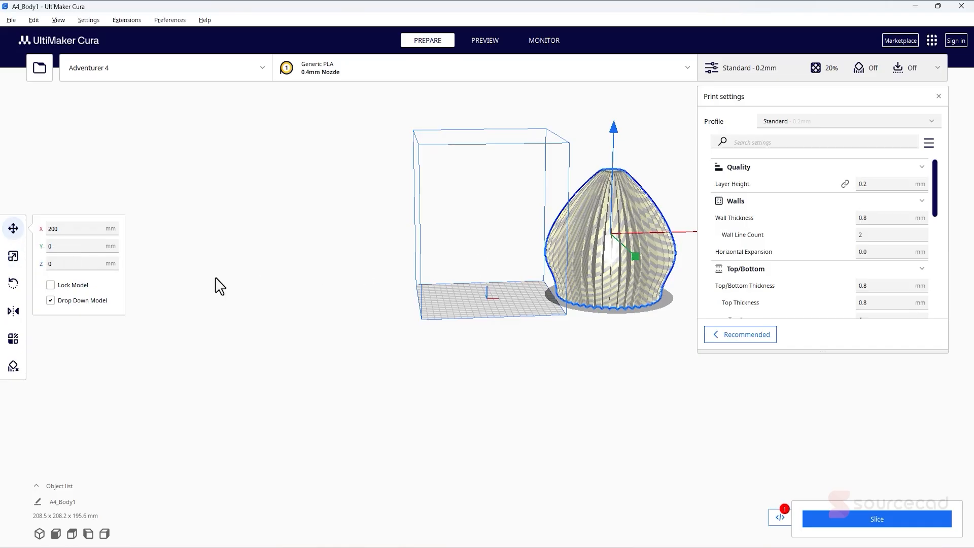
click(695, 240)
click(624, 284)
middle_drag(629, 317, 381, 337)
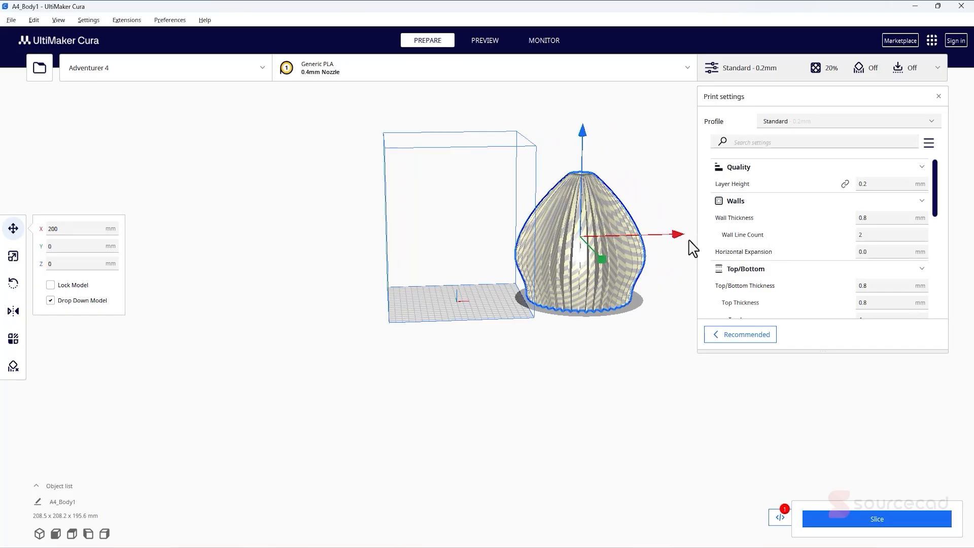
drag(675, 237, 557, 243)
middle_drag(572, 291, 533, 301)
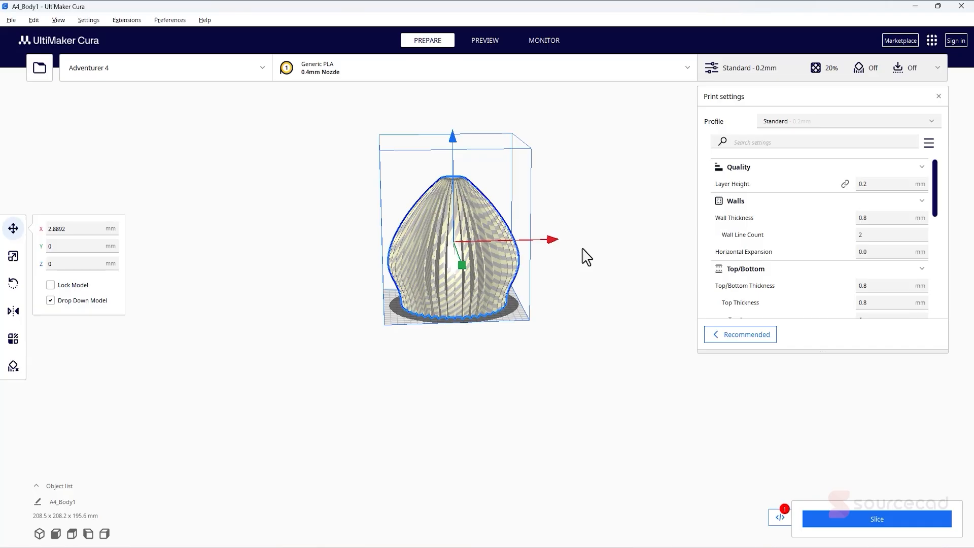
right_drag(586, 256, 567, 268)
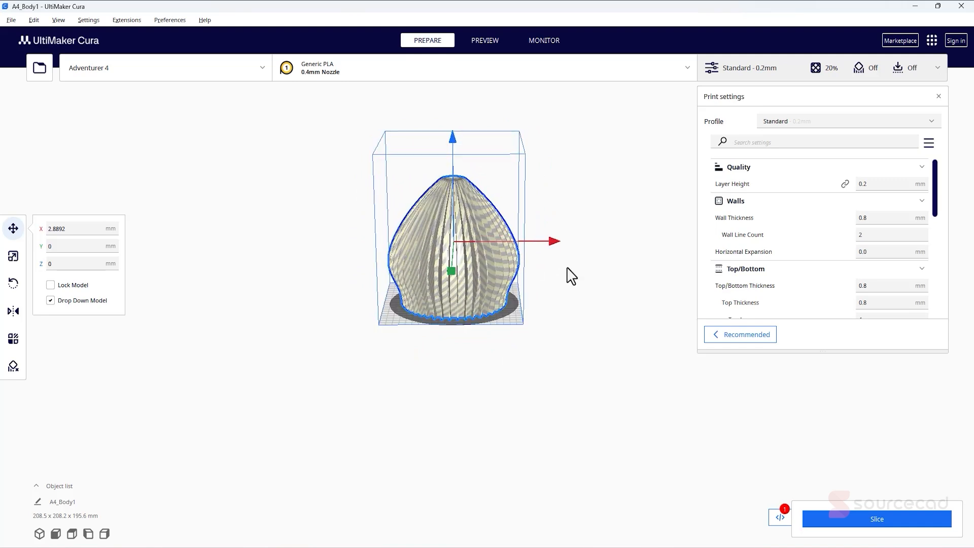
drag(558, 247, 555, 246)
click(586, 273)
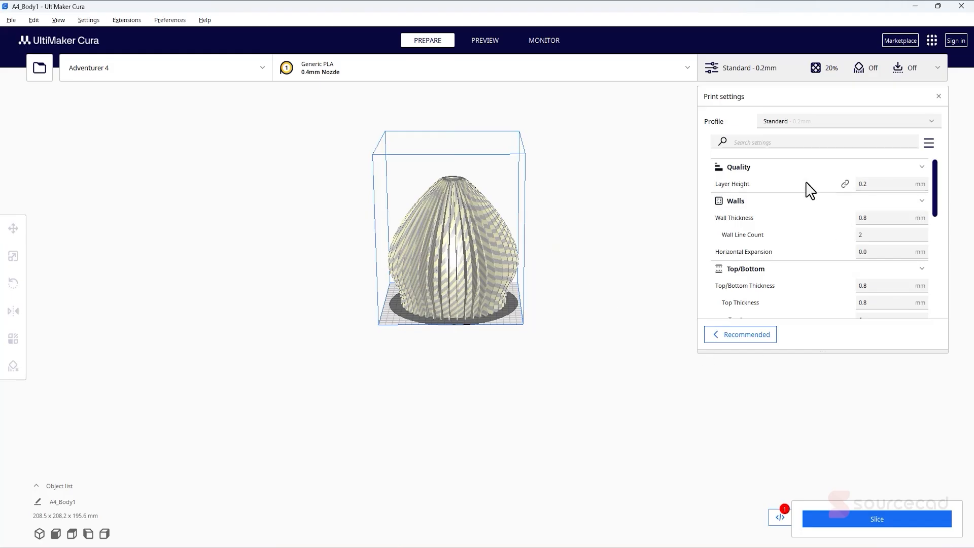
- Check the layer height setting and try to slice the lamp model
mouse_move(811, 190)
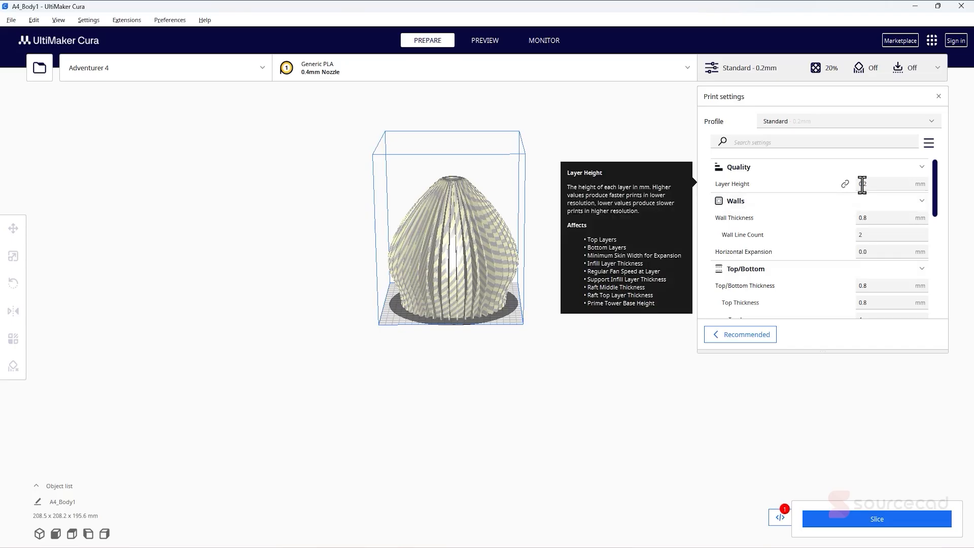
click(877, 522)
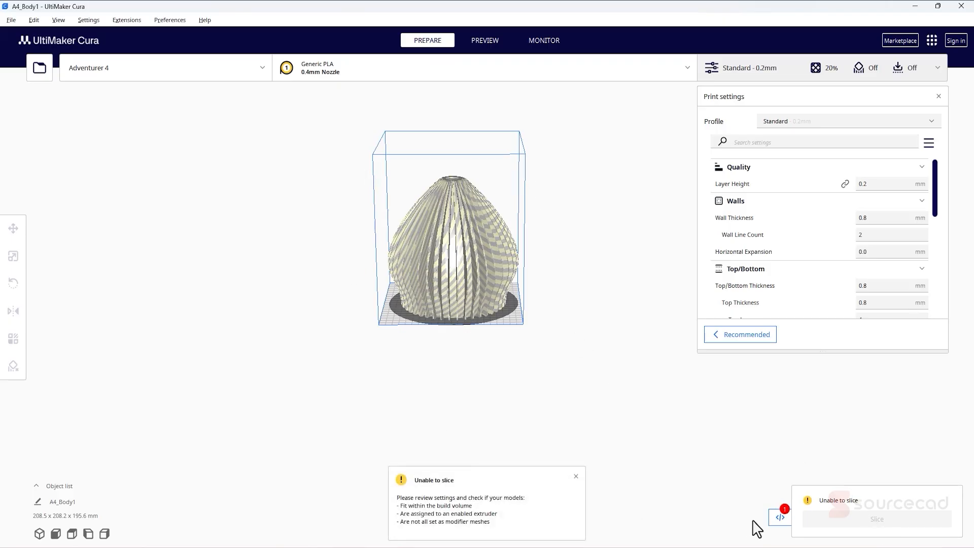
click(576, 476)
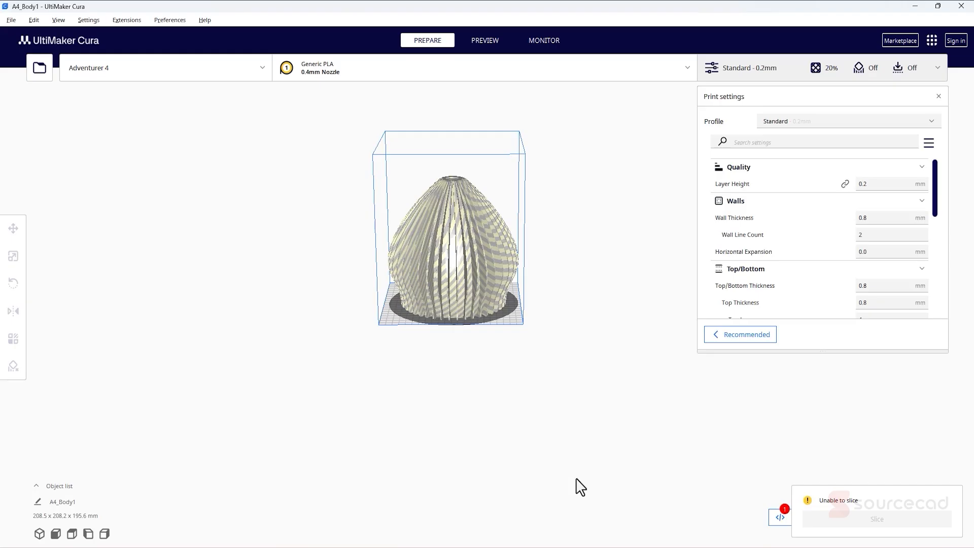
- Inspect the lamp model's fit inside the build volume, close Cura and return to Fusion
click(442, 249)
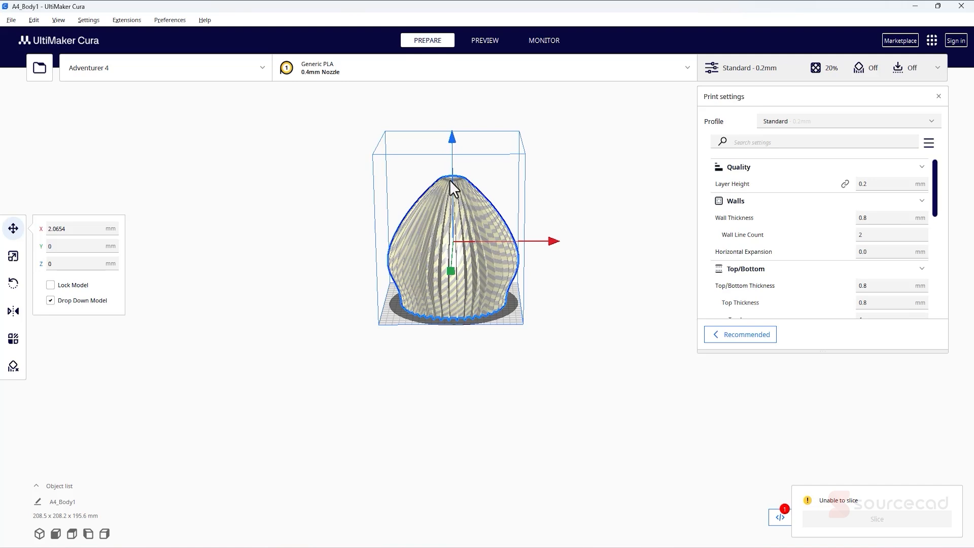
scroll(461, 204, up, 5)
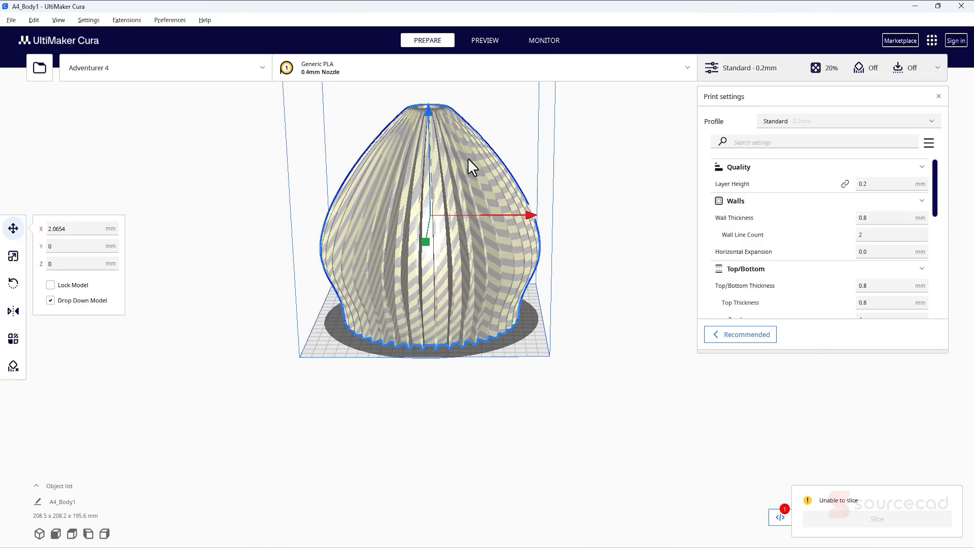
click(963, 5)
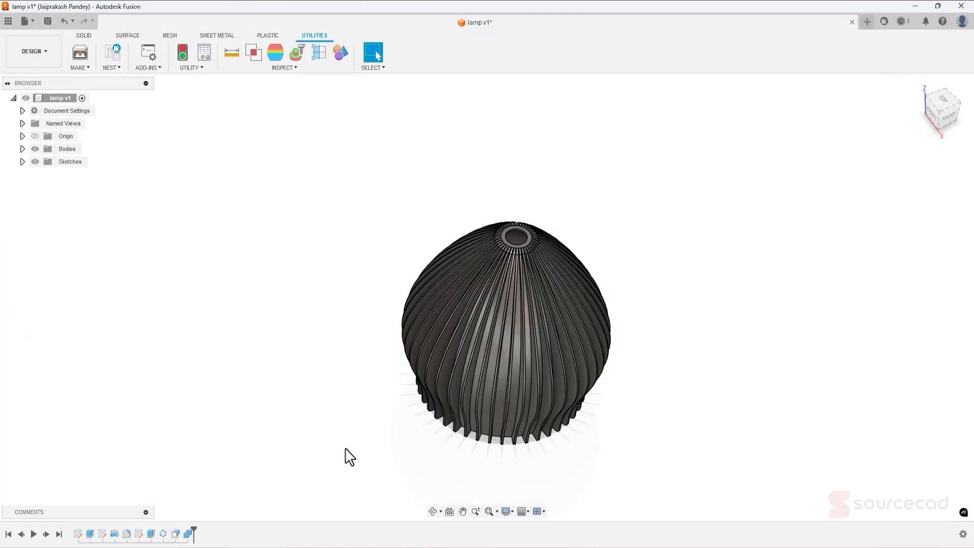
- Edit the lamp shell's profile sketch and pull the spline's fit points and lower end slightly in toward the vertical axis
click(101, 535)
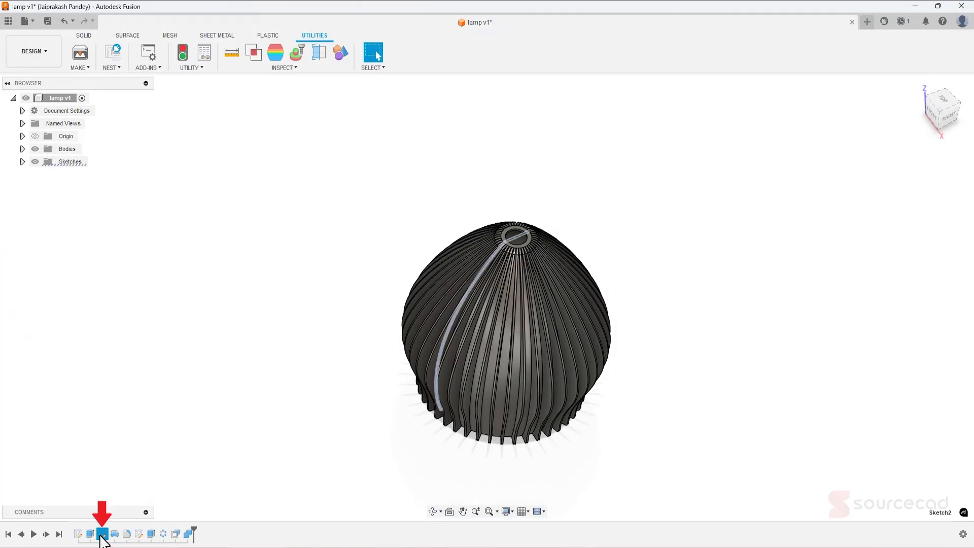
right_click(101, 536)
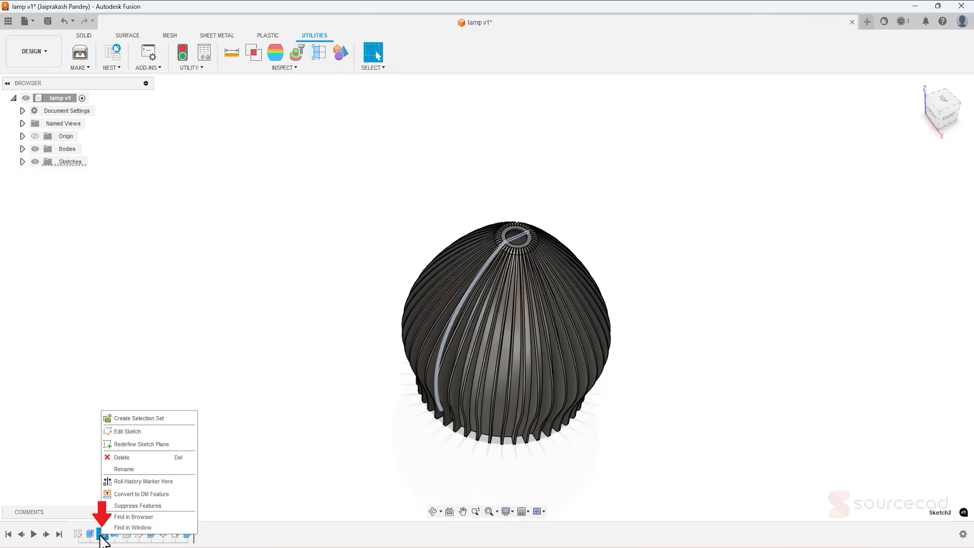
click(133, 430)
middle_drag(578, 417, 497, 239)
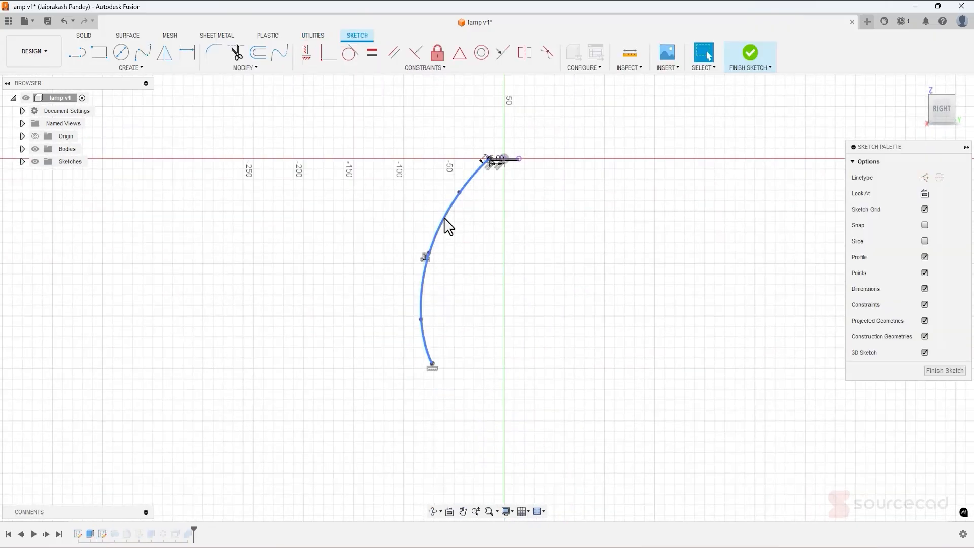
click(466, 200)
drag(429, 252, 434, 251)
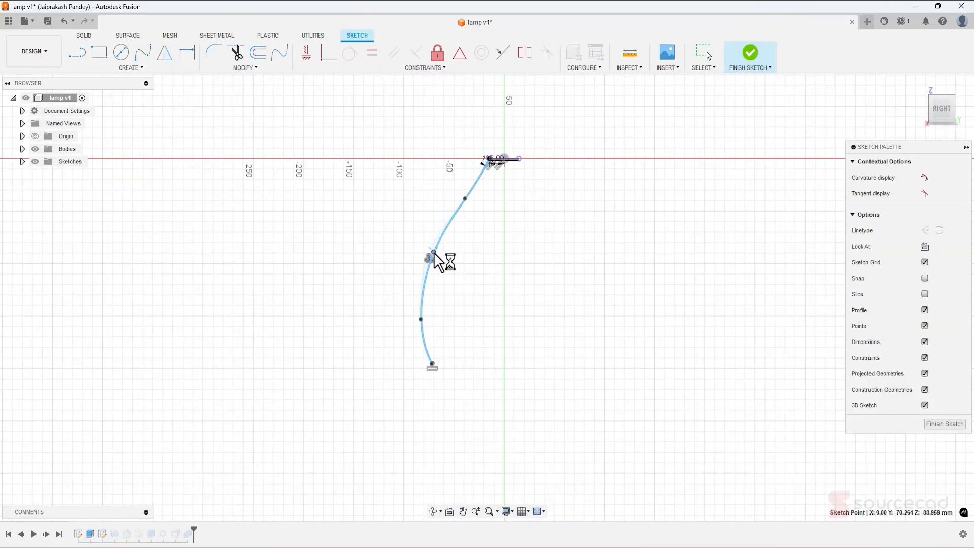
drag(421, 319, 424, 317)
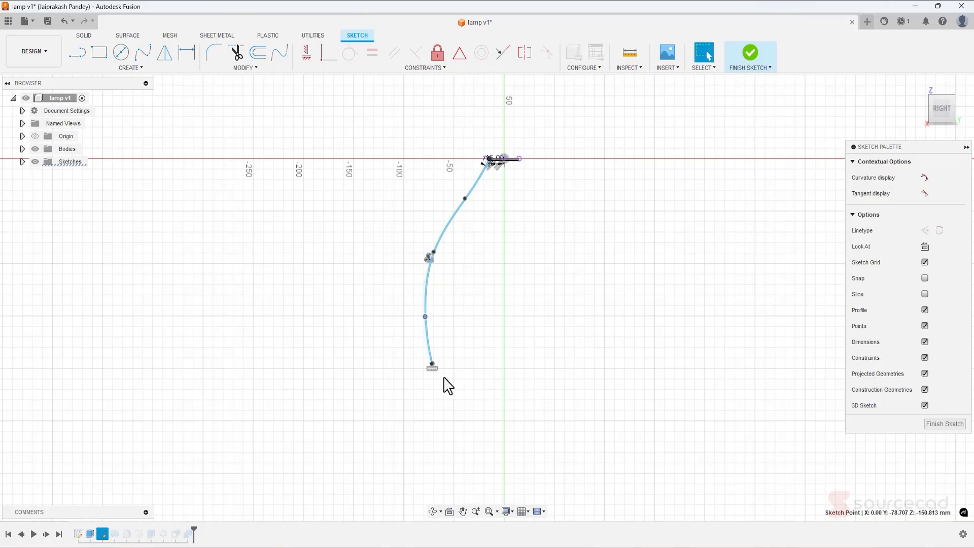
drag(432, 363, 434, 363)
- Shorten the horizontal line at the shell profile's lower end so it ends at the inner offset curve
scroll(435, 364, up, 8)
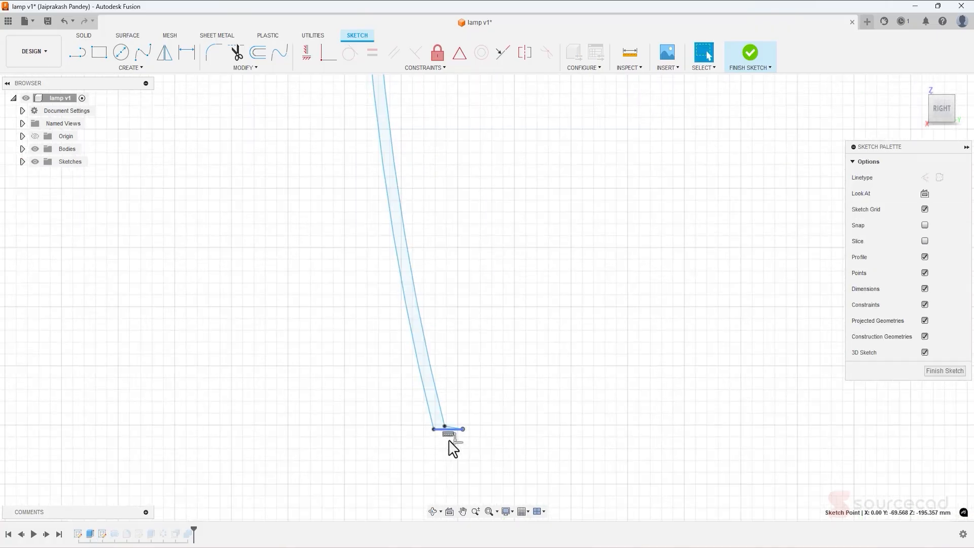
click(446, 426)
click(457, 414)
scroll(449, 431, up, 5)
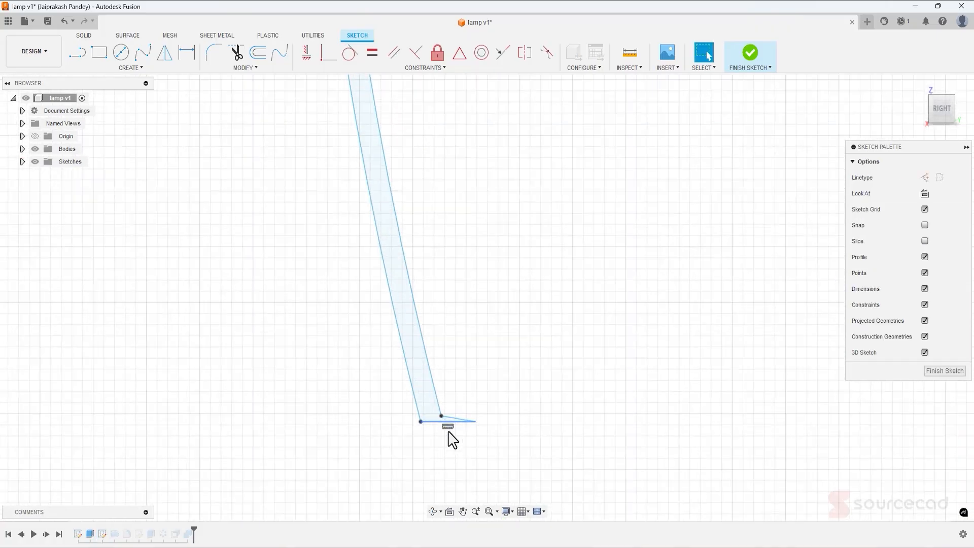
drag(492, 420, 439, 423)
scroll(444, 344, down, 5)
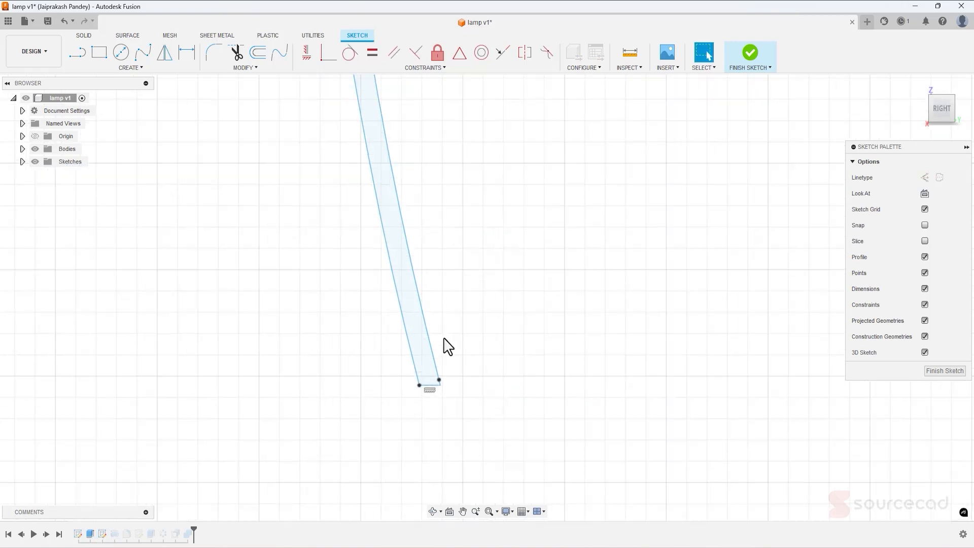
- Check the shell profile's upper end where it meets the lamp's top ring, and finish the sketch
mouse_move(442, 343)
middle_down()
mouse_move(491, 405)
mouse_move(399, 503)
middle_up()
middle_drag(476, 228, 378, 450)
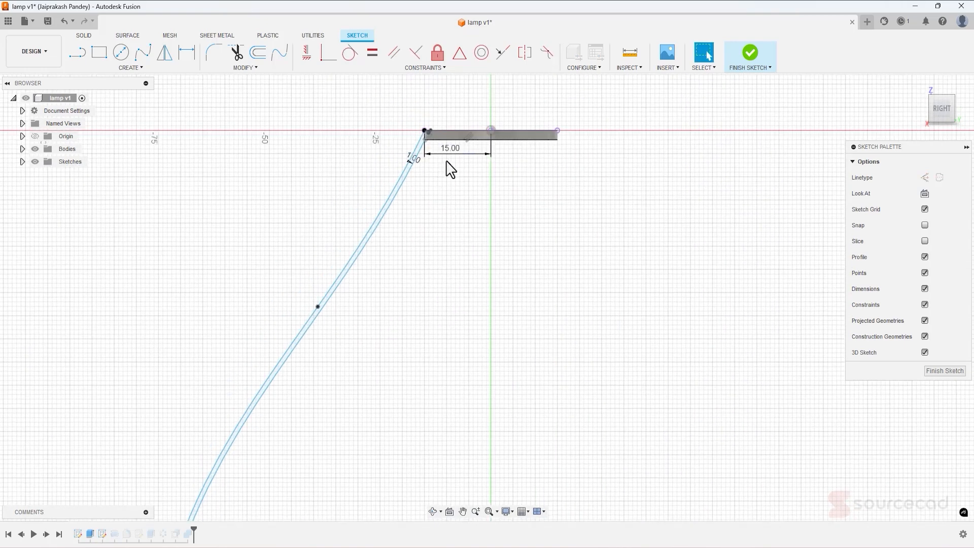
scroll(446, 159, up, 6)
scroll(430, 138, up, 2)
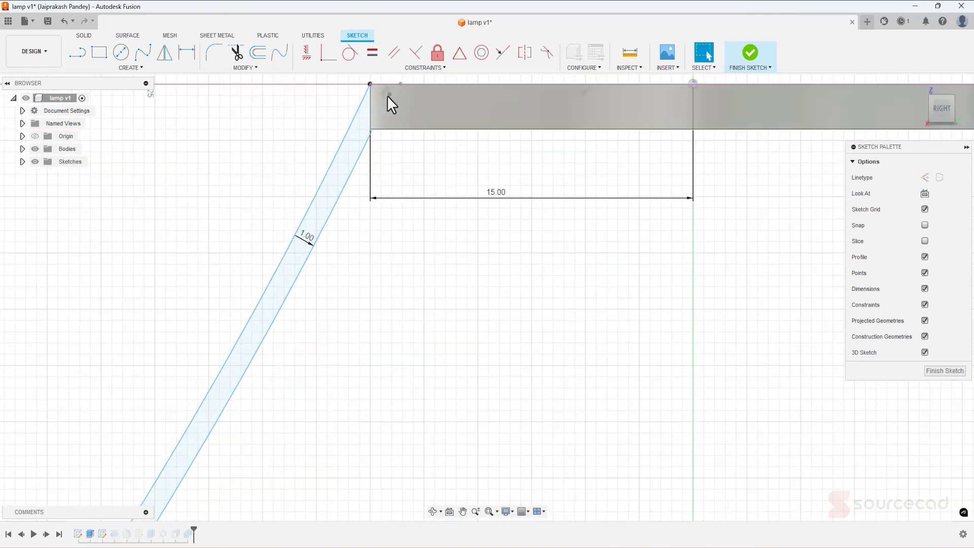
scroll(467, 239, down, 8)
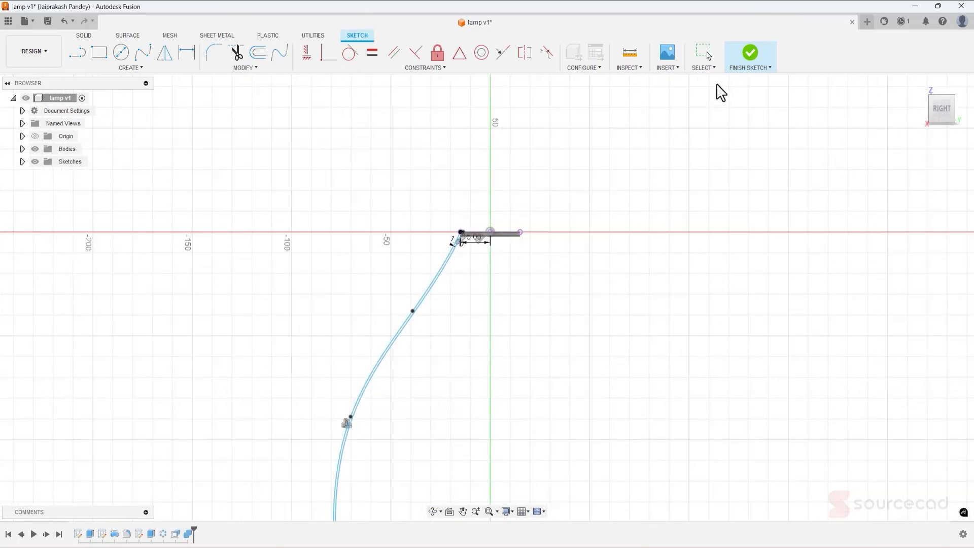
click(746, 55)
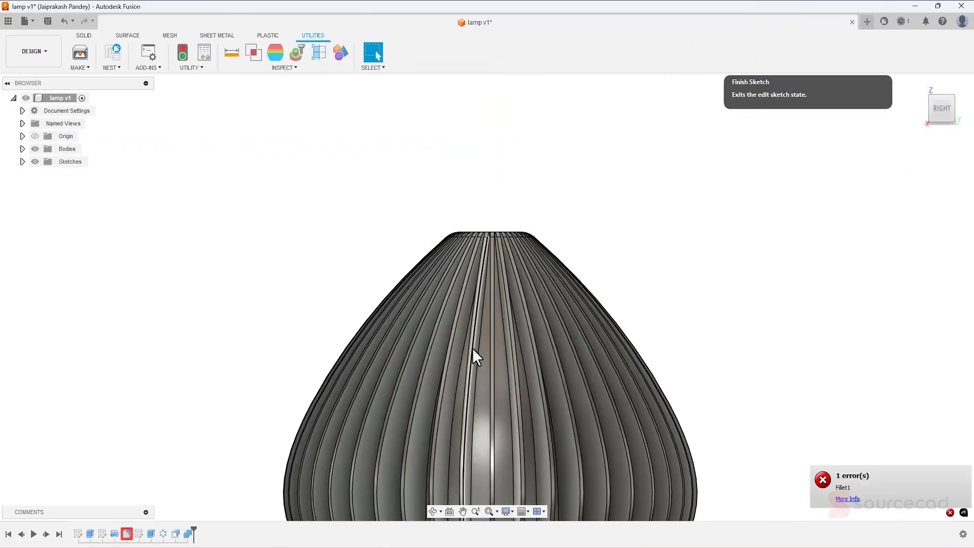
- Delete the Fillet1 feature from the design history
right_click(131, 539)
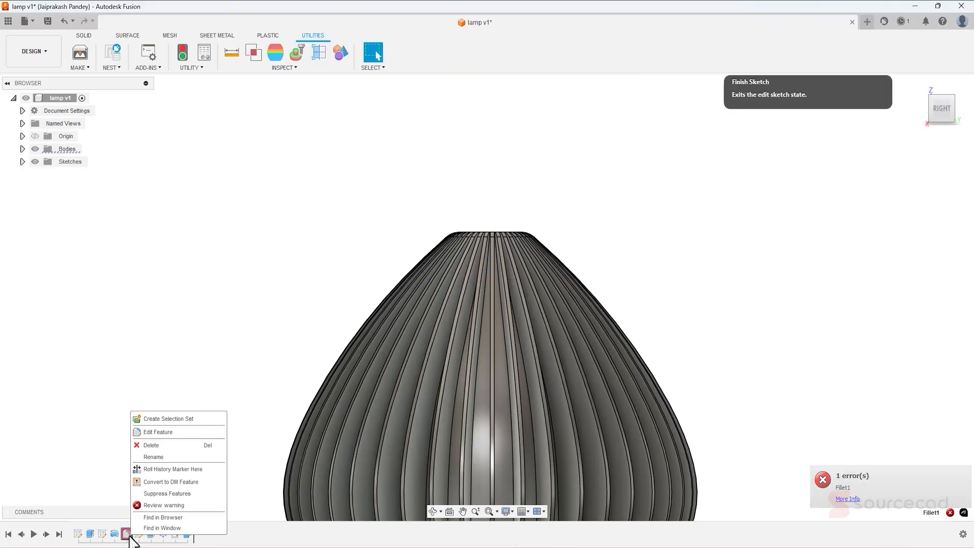
click(163, 448)
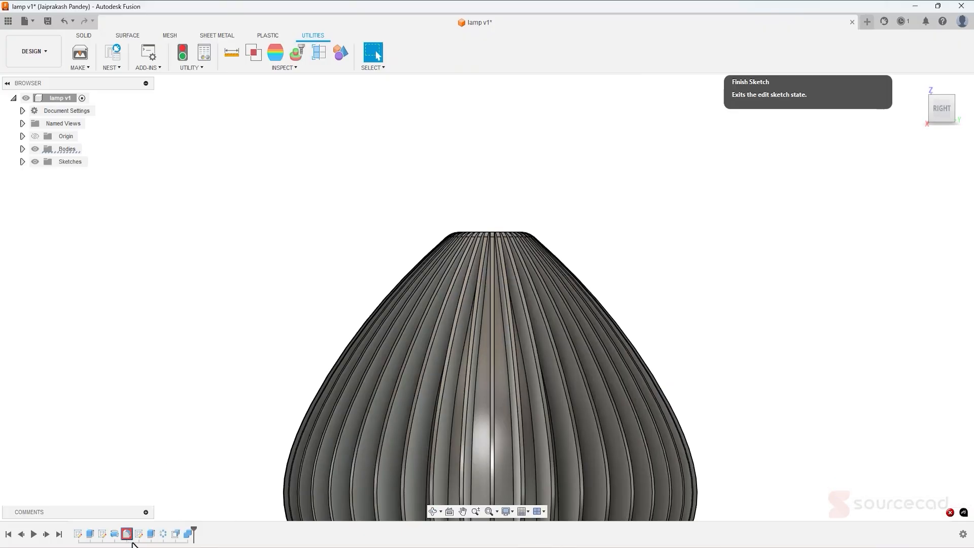
middle_drag(643, 344, 615, 174)
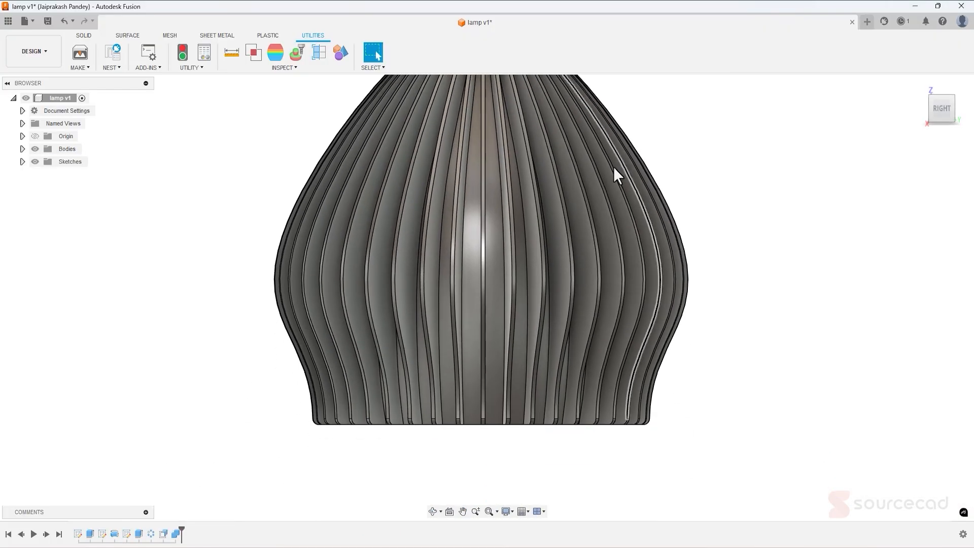
- Edit the fin profile sketch and reshape the upper part of its outer spline closer to the shell
click(127, 537)
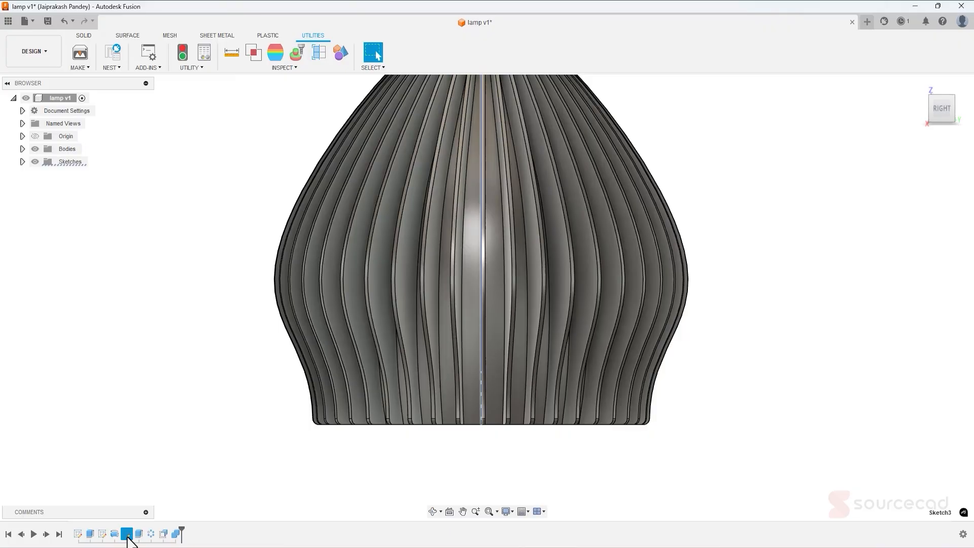
middle_drag(707, 321, 679, 343)
right_click(127, 537)
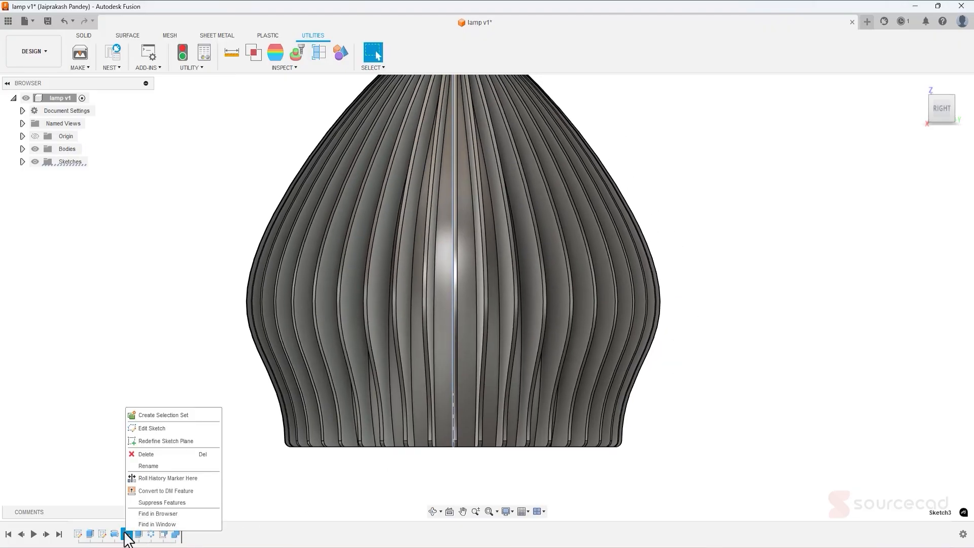
click(154, 429)
scroll(506, 223, down, 2)
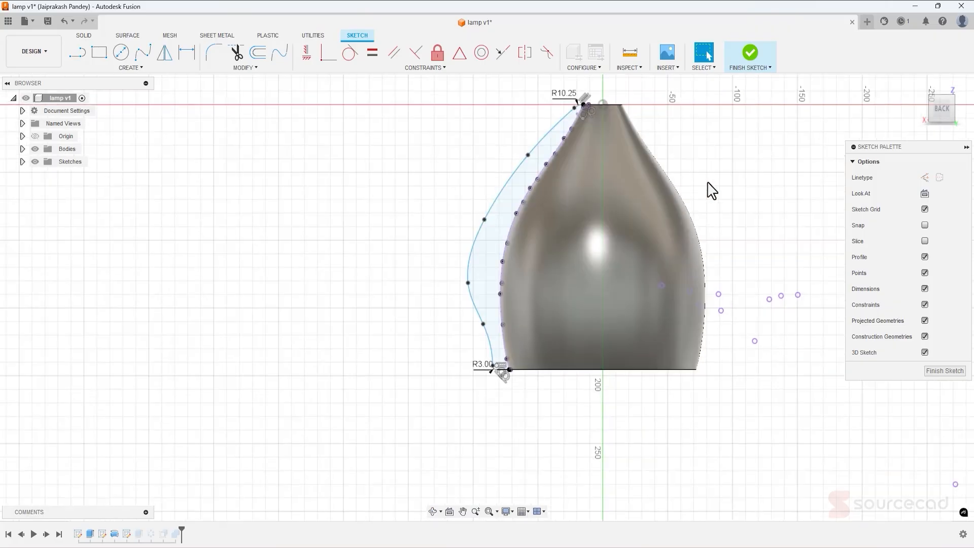
middle_drag(707, 189, 674, 223)
click(452, 203)
drag(452, 203, 461, 206)
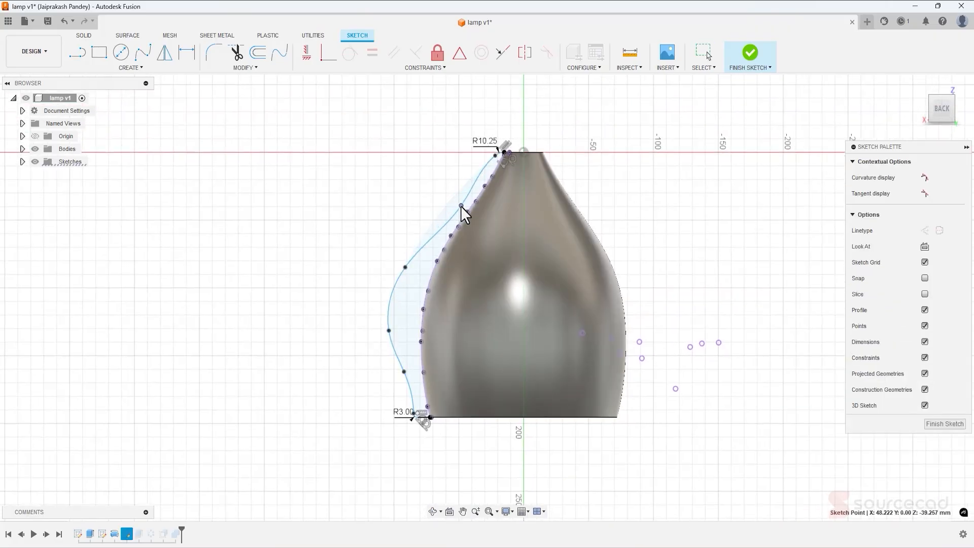
drag(494, 155, 485, 166)
drag(461, 205, 469, 195)
- Move the middle and lower fit points of the fin's outer spline in toward the shell
drag(404, 267, 423, 269)
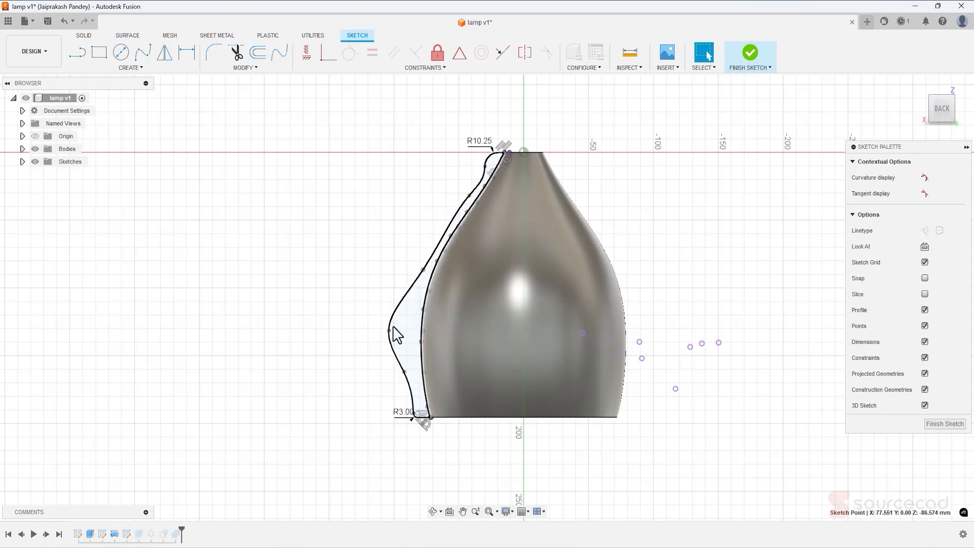
drag(388, 331, 404, 330)
drag(404, 371, 410, 374)
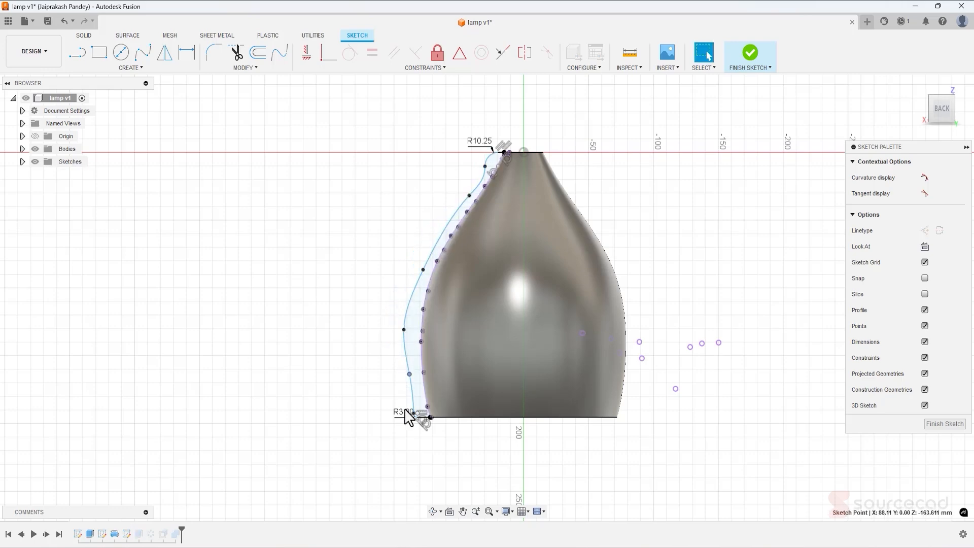
- Move the upper end of the fin's outer spline toward the shell's top edge and delete the R10.25 radius dimension
scroll(488, 175, up, 5)
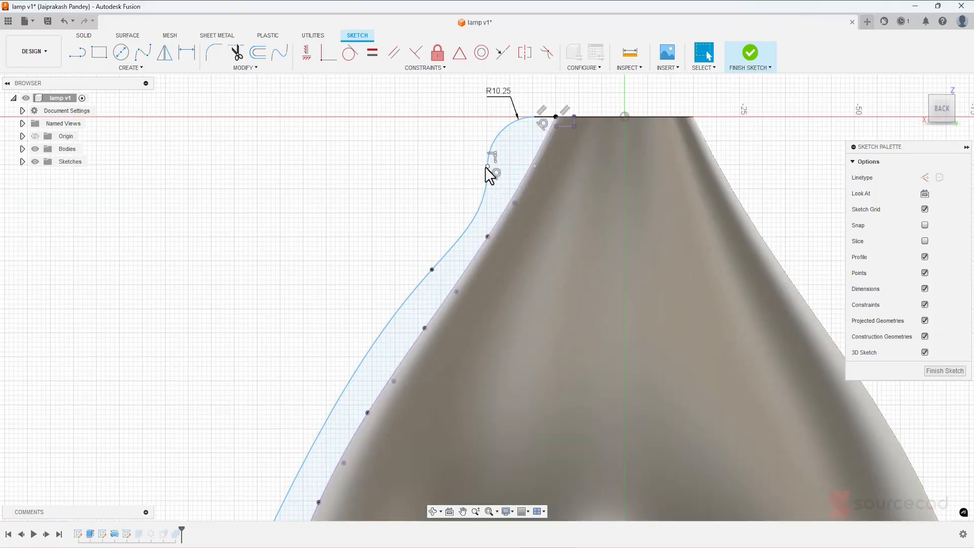
mouse_move(487, 173)
mouse_down()
mouse_move(503, 130)
mouse_move(540, 129)
mouse_up()
click(499, 95)
key(Delete)
scroll(447, 224, down, 5)
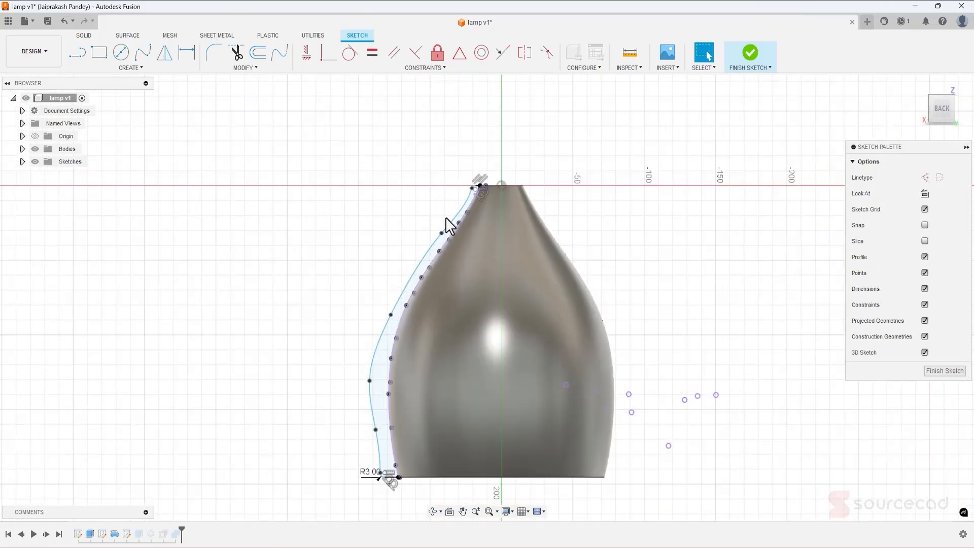
- Fine-tune the fit points of the fin's outer spline into a slimmer contour and finish the sketch
click(393, 310)
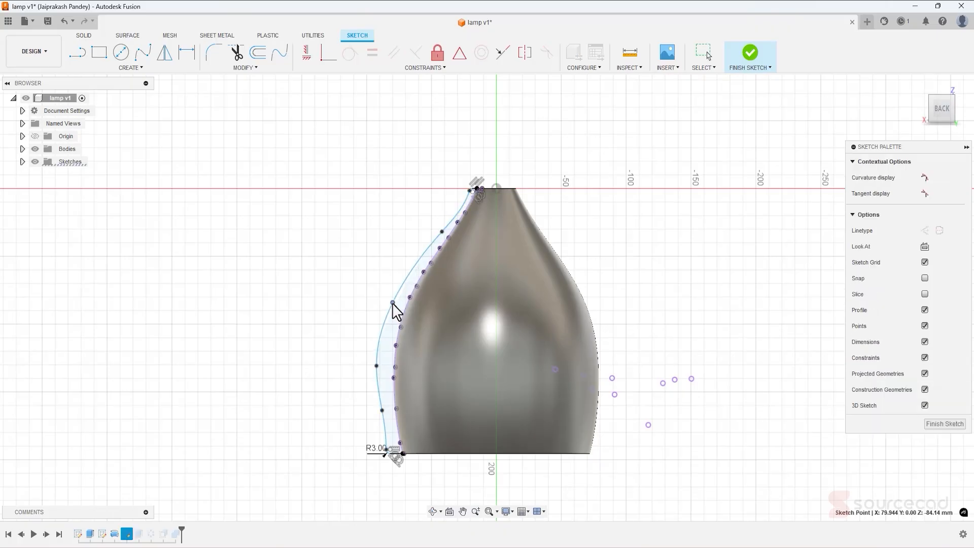
click(597, 219)
click(388, 414)
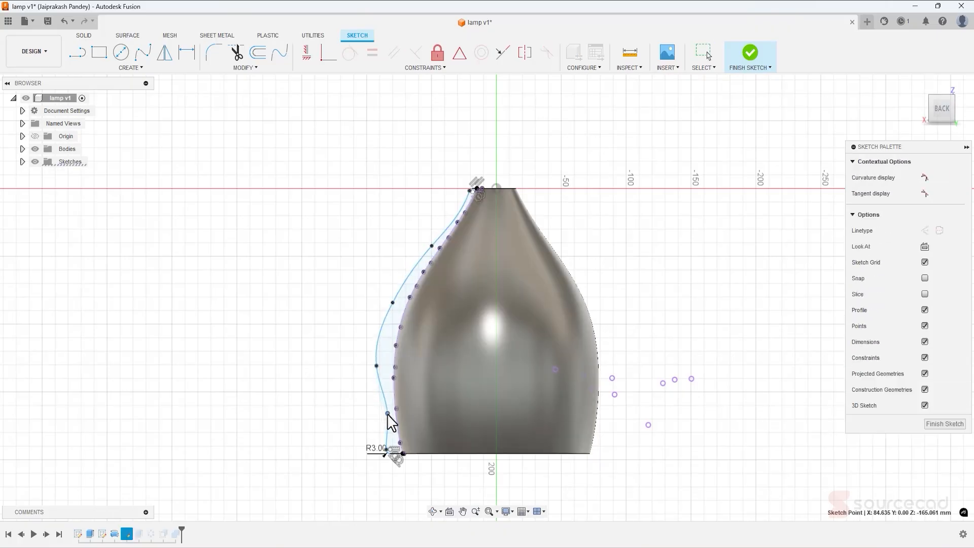
key(Escape)
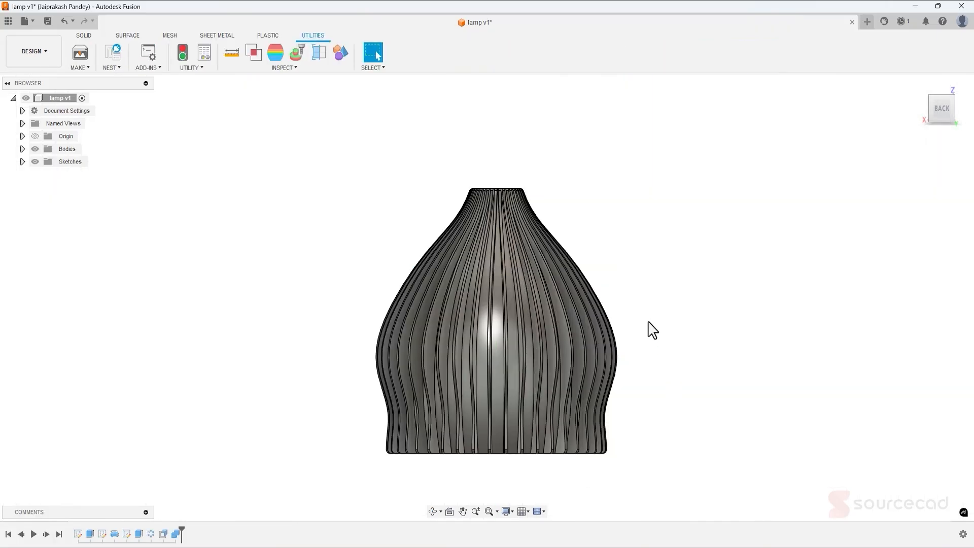
- Chamfer the underside edge of the ring around the lamp's top opening, inside the shell, with a 2 mm equal distance
shift+middle_drag(653, 330, 516, 315)
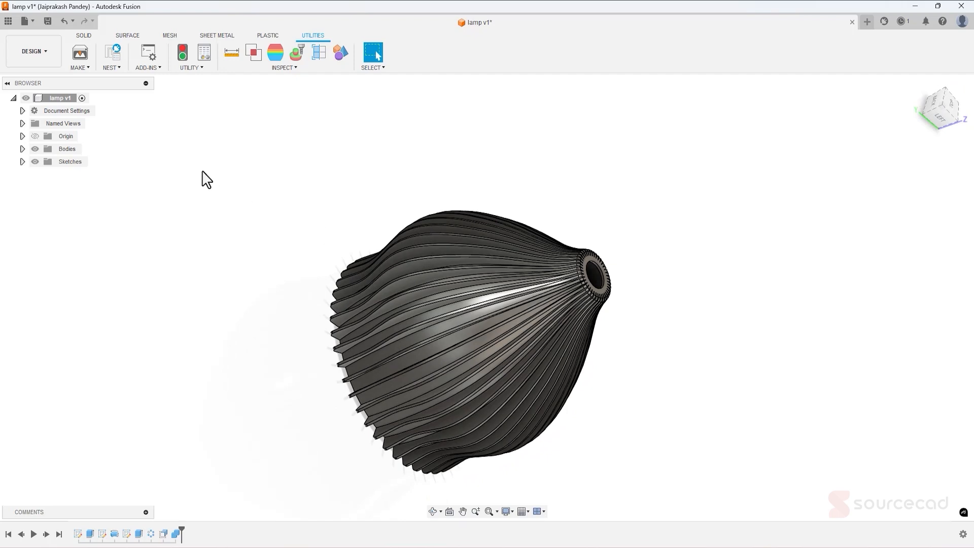
shift+middle_drag(489, 348, 580, 307)
scroll(497, 312, up, 10)
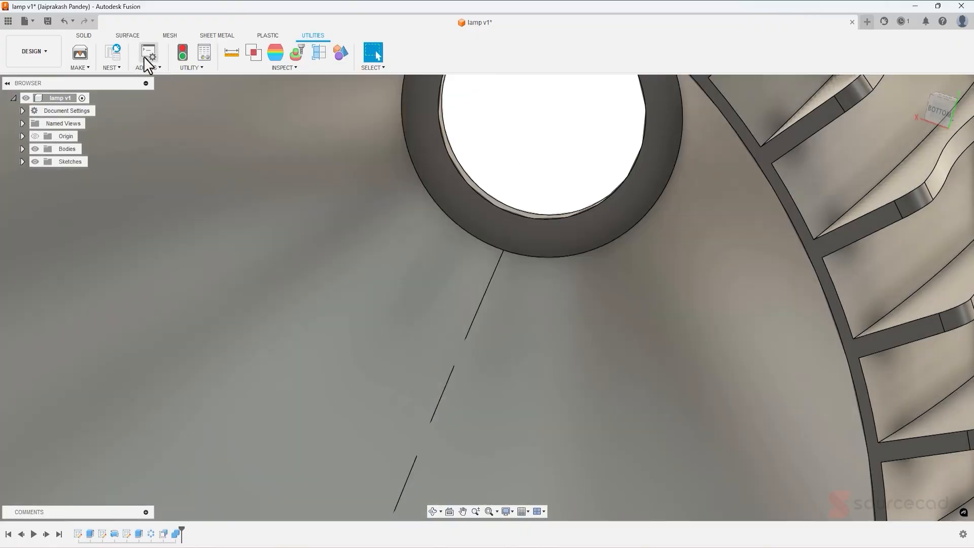
click(84, 36)
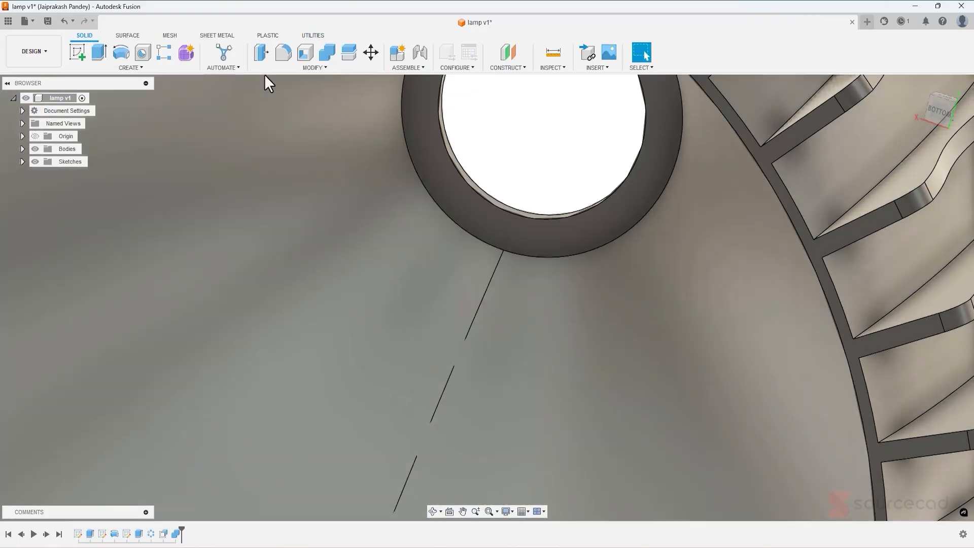
click(290, 69)
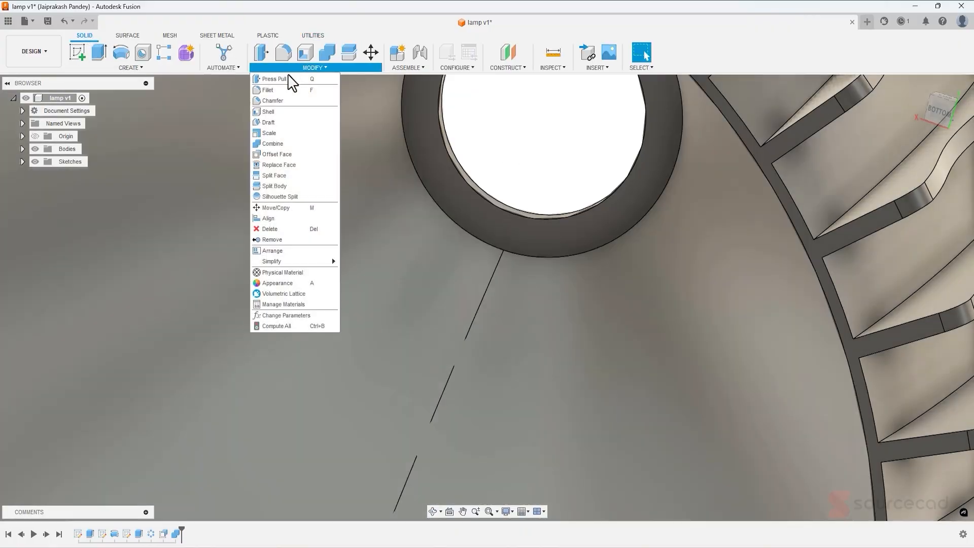
click(288, 101)
click(436, 201)
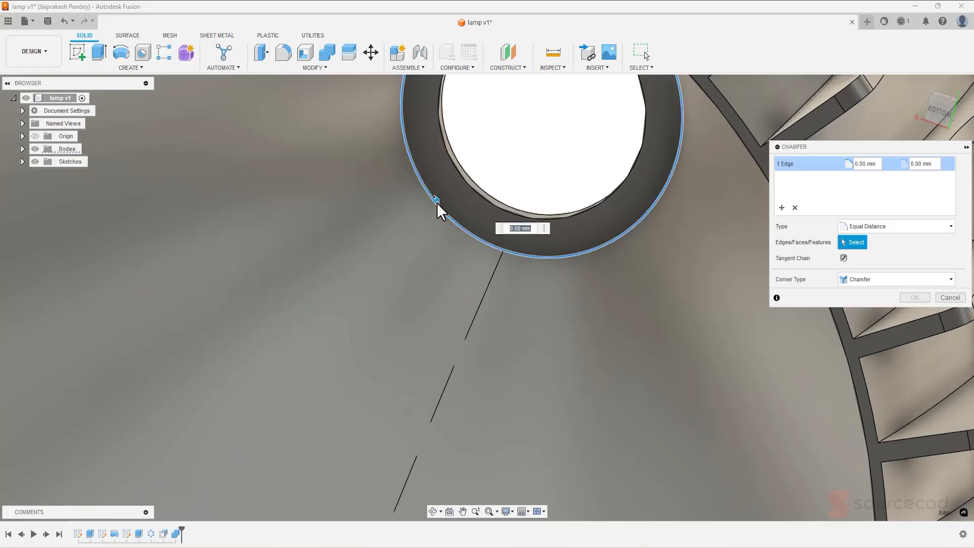
text(1)
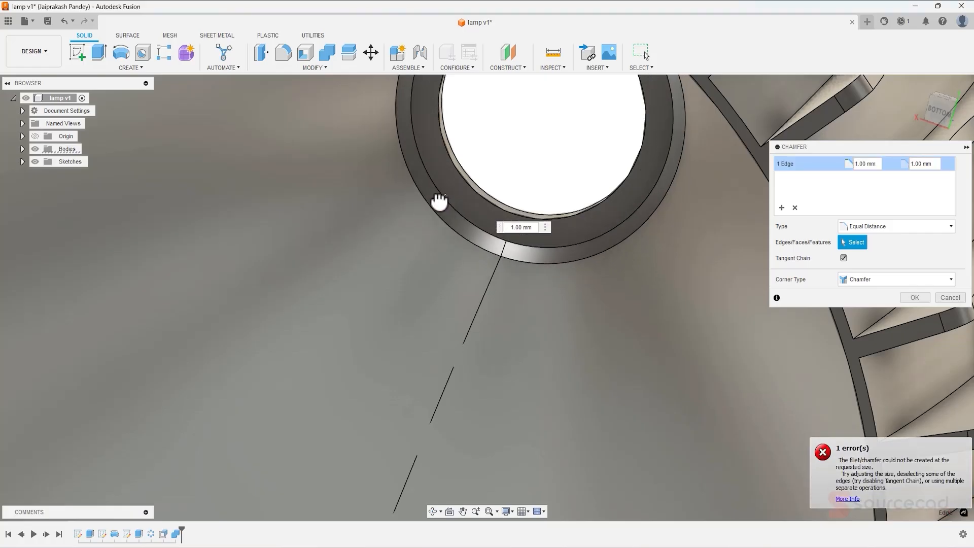
text(2)
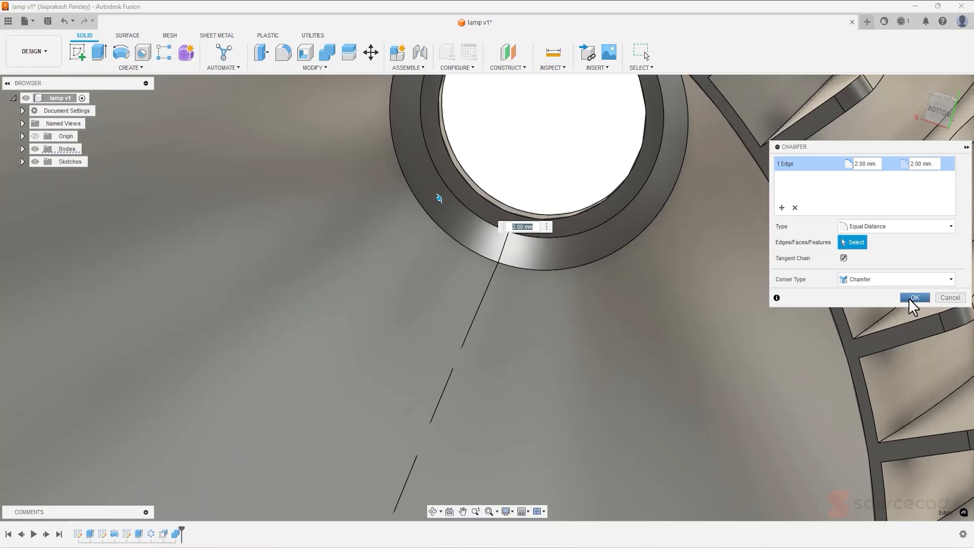
click(909, 297)
scroll(569, 189, down, 5)
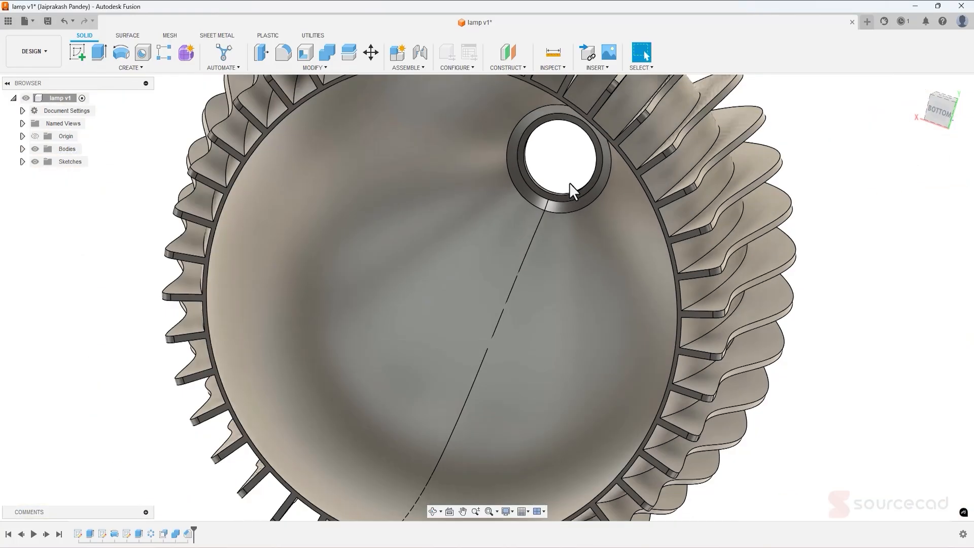
scroll(569, 190, down, 3)
shift+middle_drag(409, 196, 447, 304)
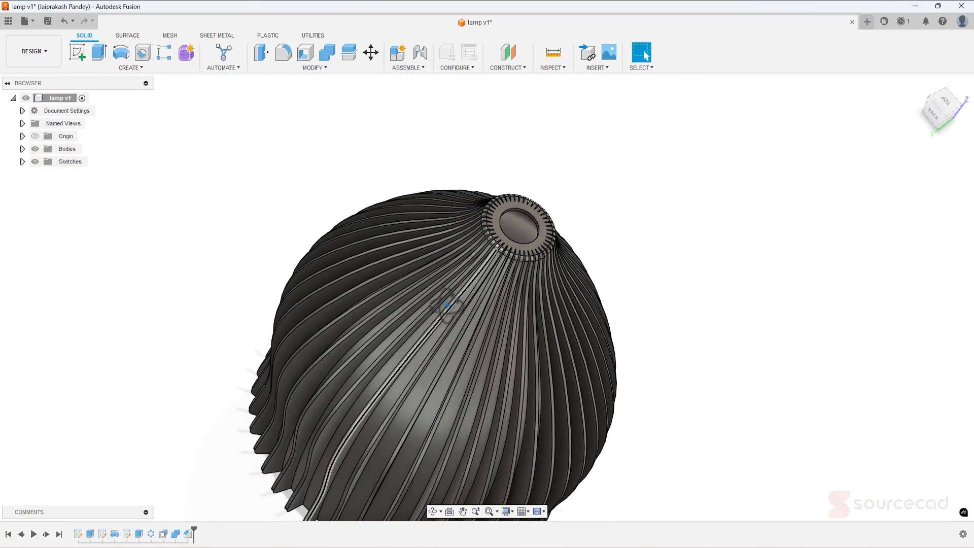
- Save the lamp design and send its body to Cura for 3D printing as a binary STL in millimetres
key(ctrl+s)
click(494, 292)
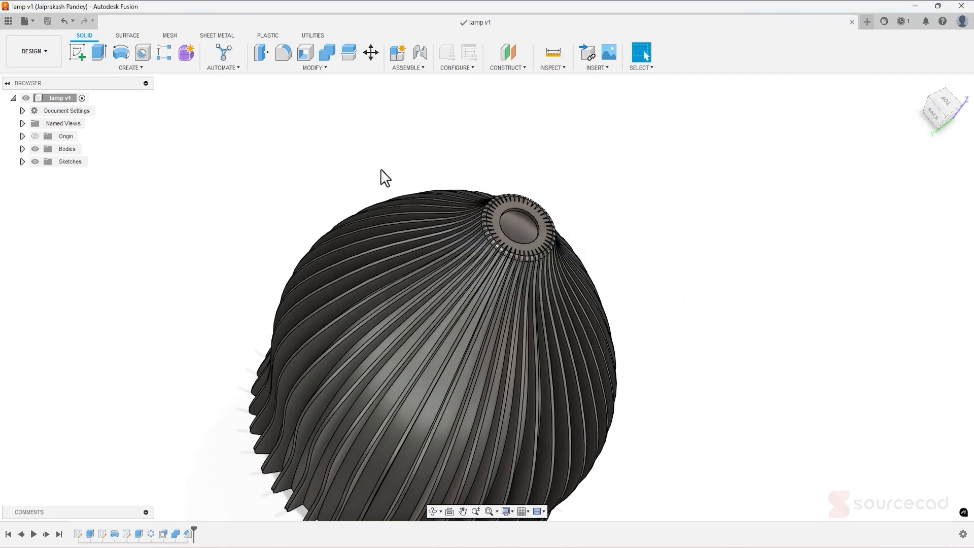
click(312, 36)
click(80, 52)
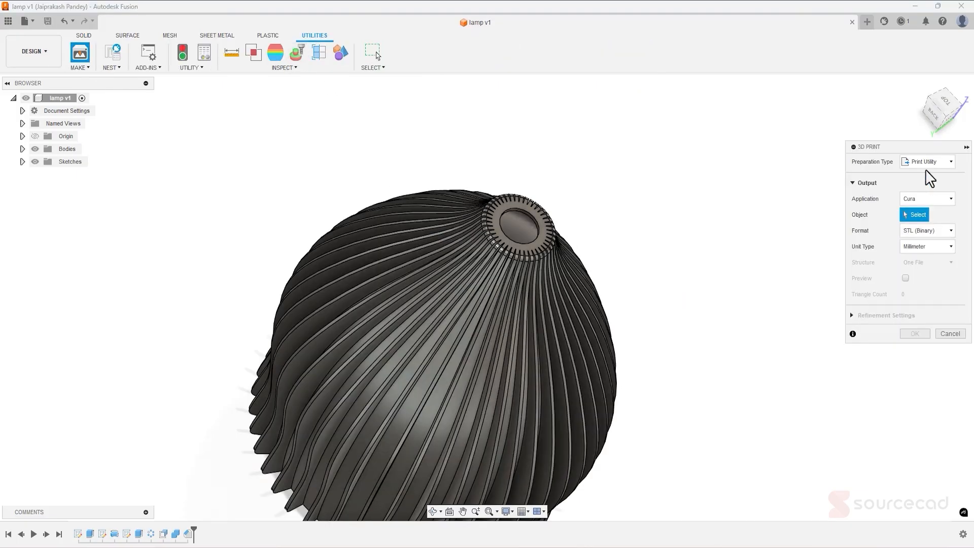
click(915, 333)
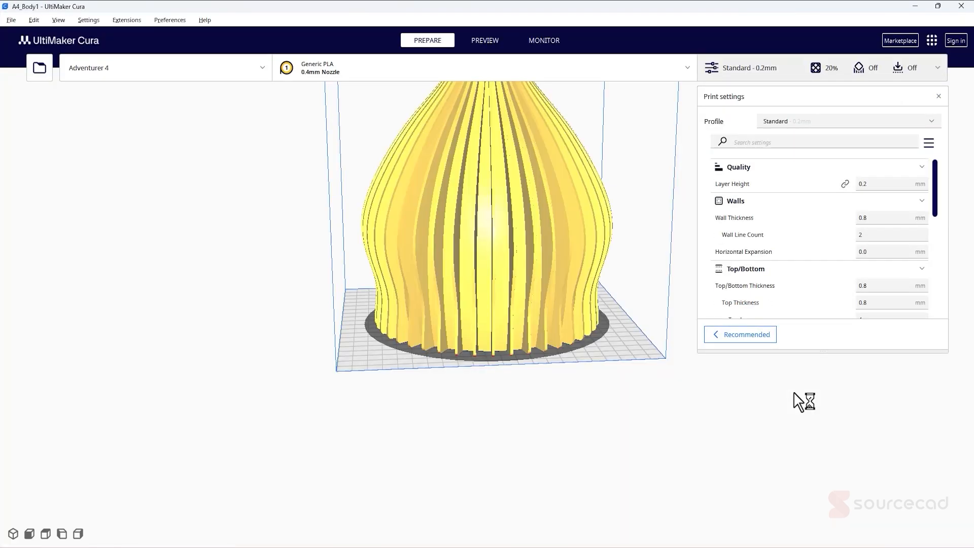
- Slice the whole lamp shade with the Standard 0.2 mm print settings, leaving the post-processing script as it is
scroll(646, 271, down, 6)
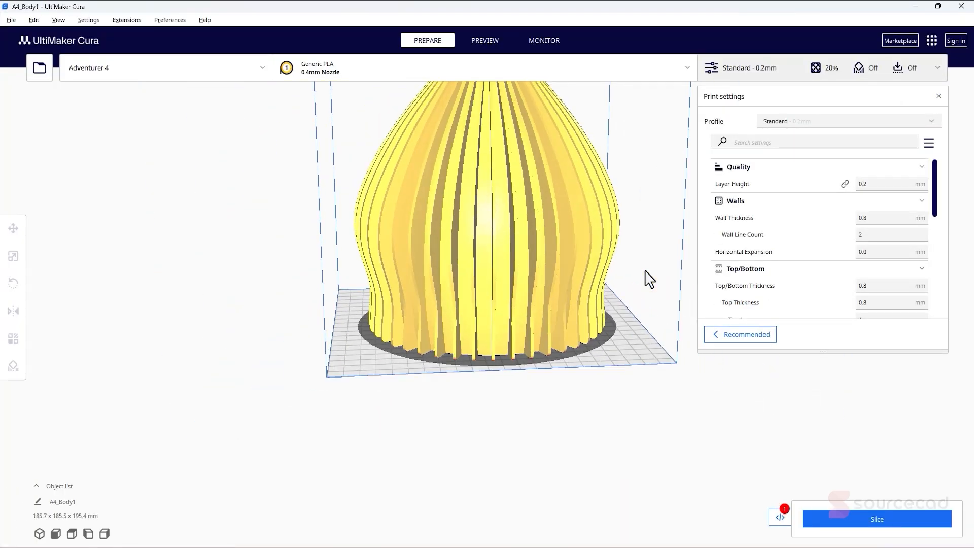
right_drag(619, 201, 578, 322)
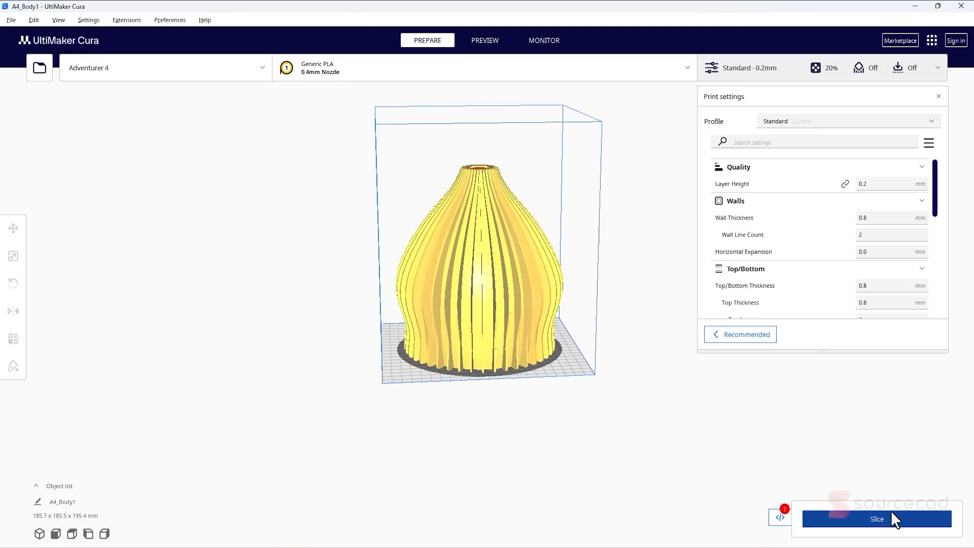
click(780, 517)
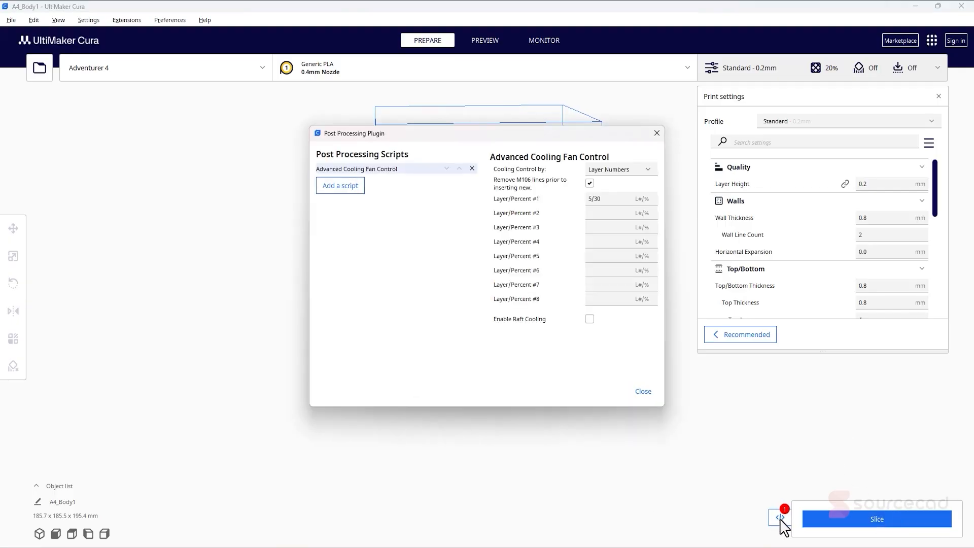
click(640, 394)
click(869, 523)
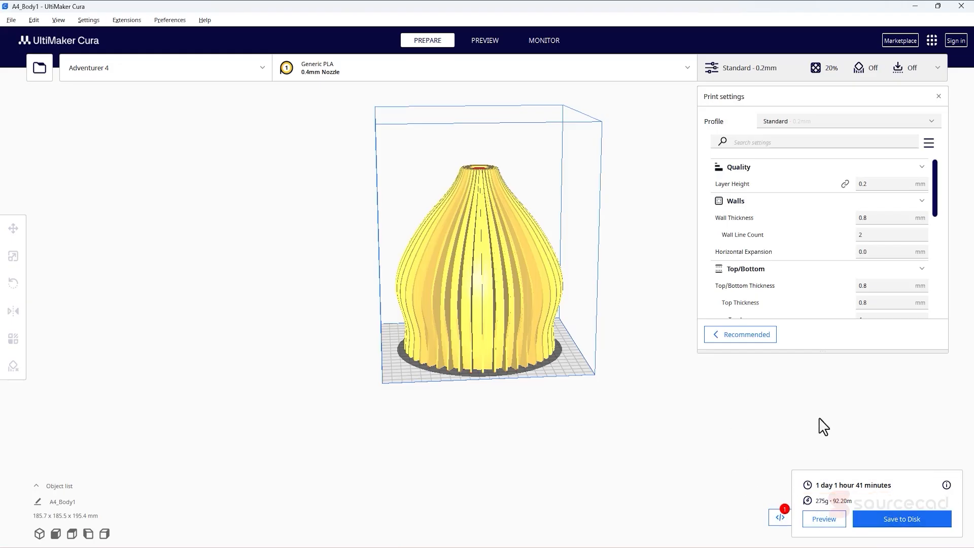
- Set the layer height to 0.4 mm and slice the lamp shade again
click(873, 184)
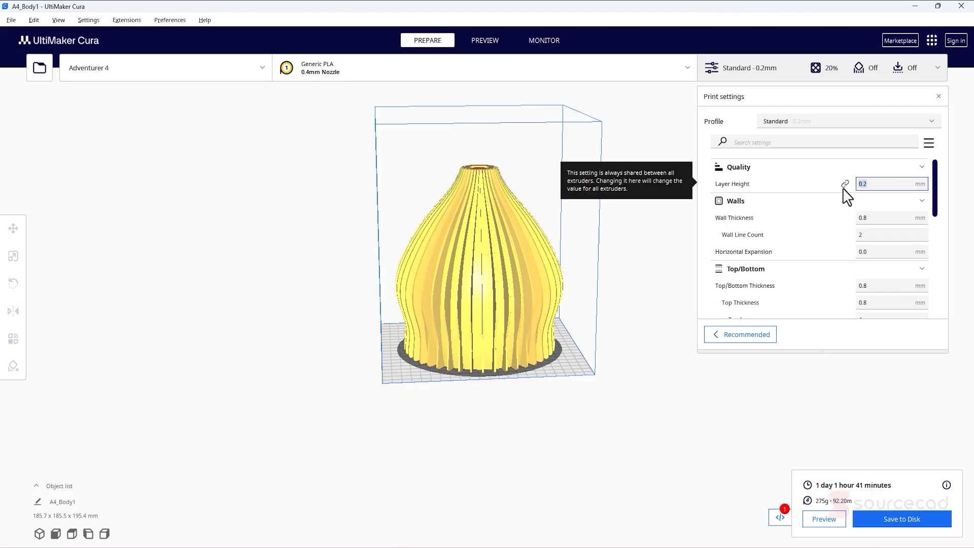
text(0.4)
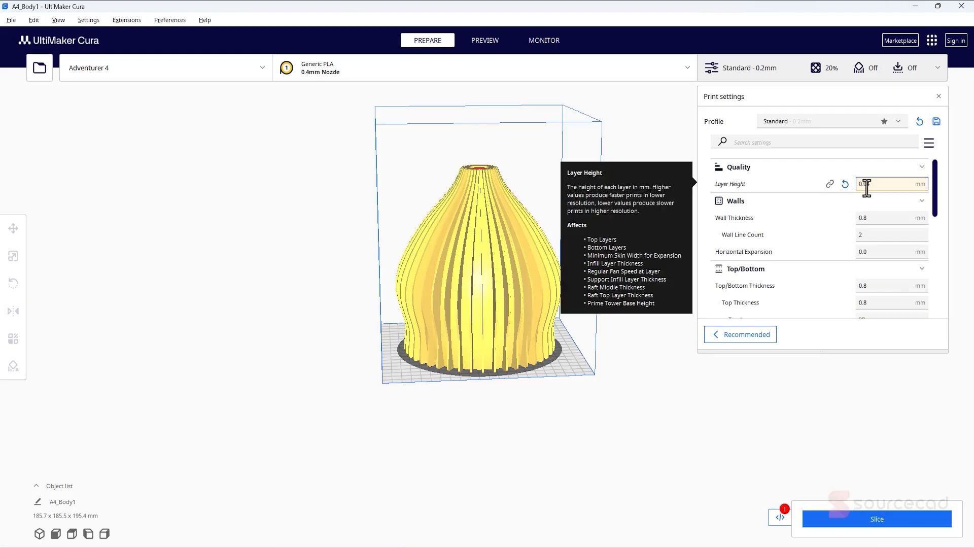
click(838, 203)
click(839, 204)
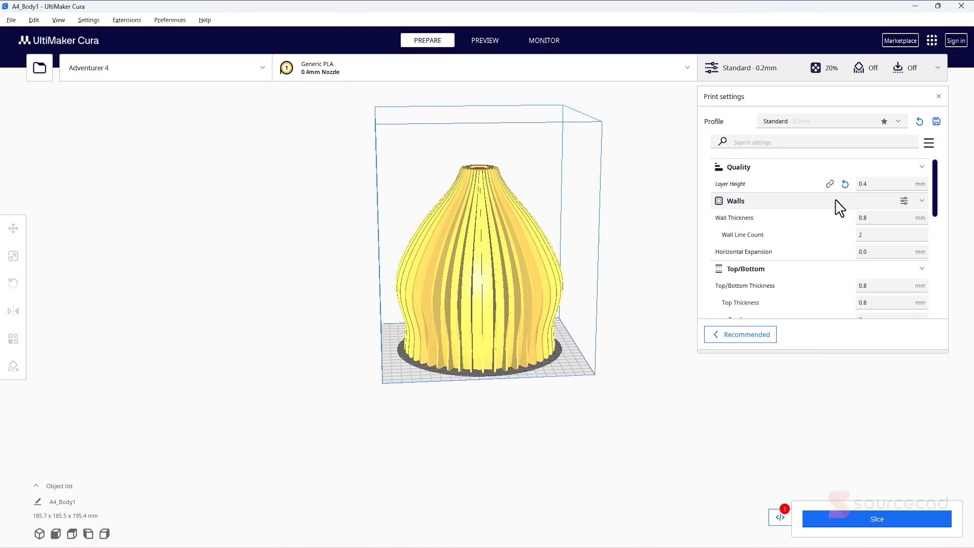
mouse_move(796, 184)
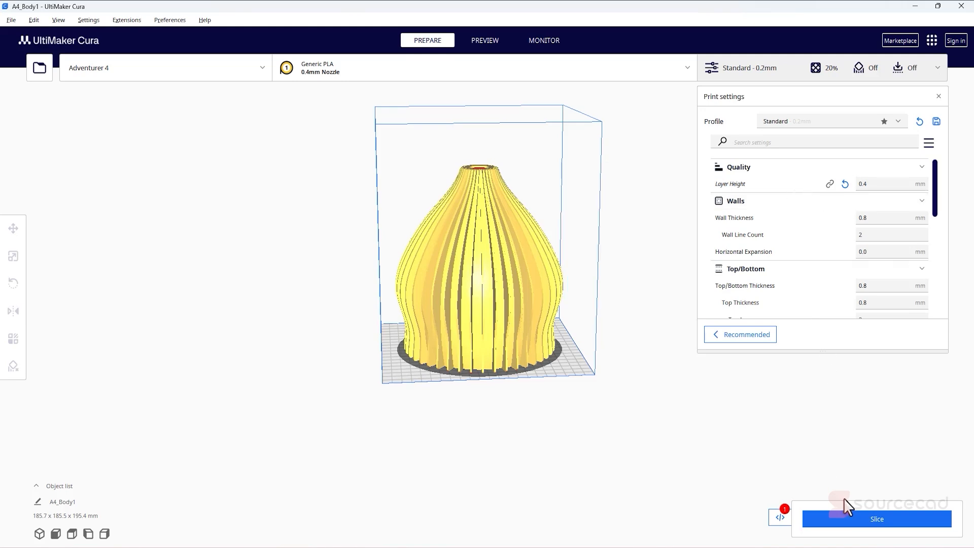
click(858, 523)
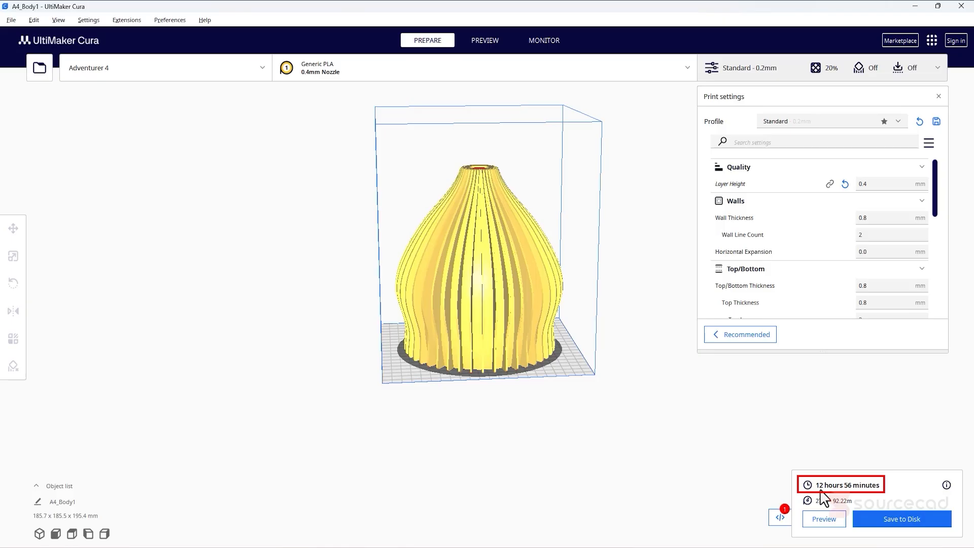
- Save the sliced lamp shade to the Desktop as a G-code file named "lamp 3d print" and dismiss the notification
click(903, 521)
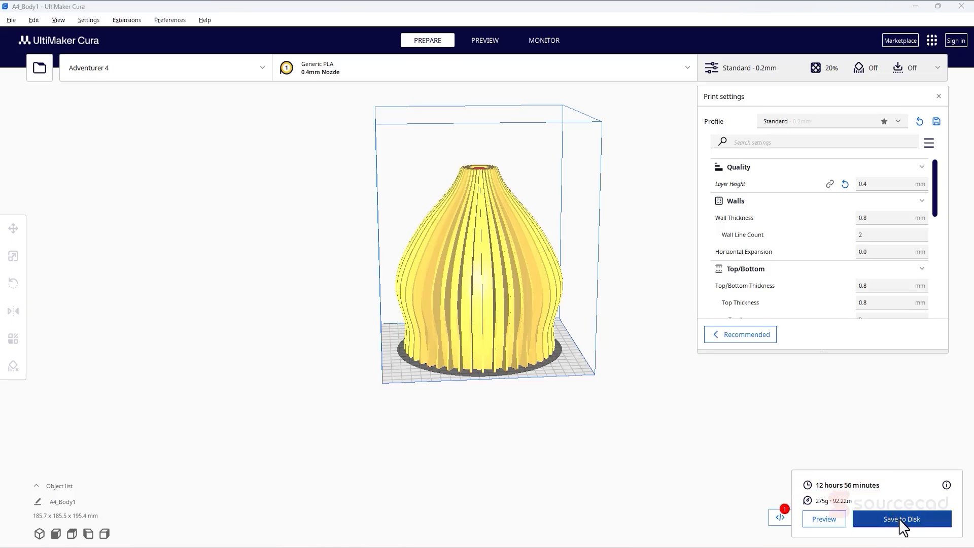
click(46, 117)
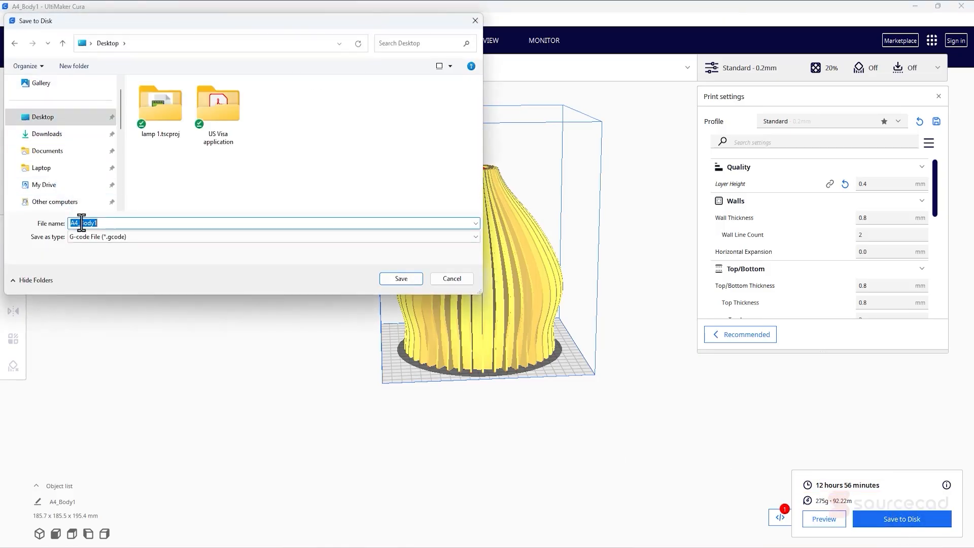
text(lamp 3d print)
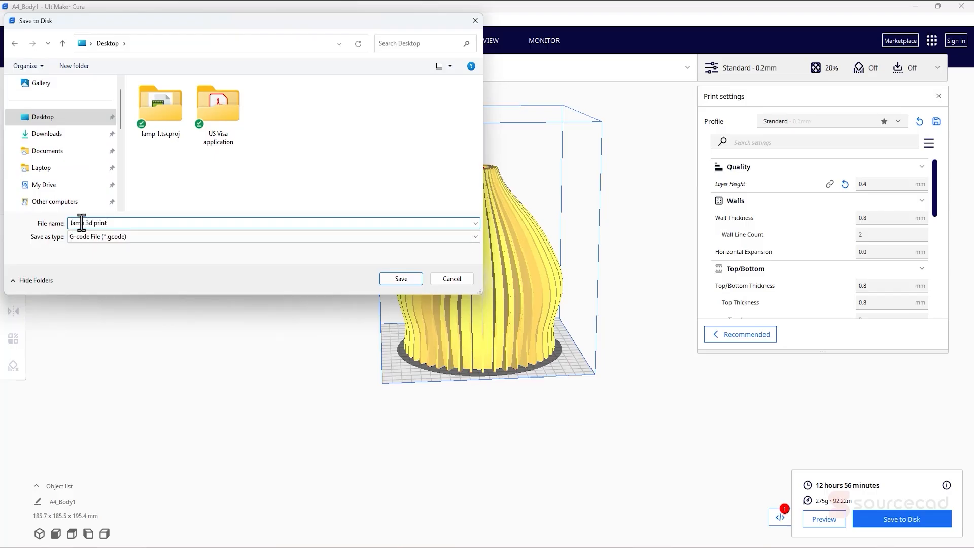
click(400, 279)
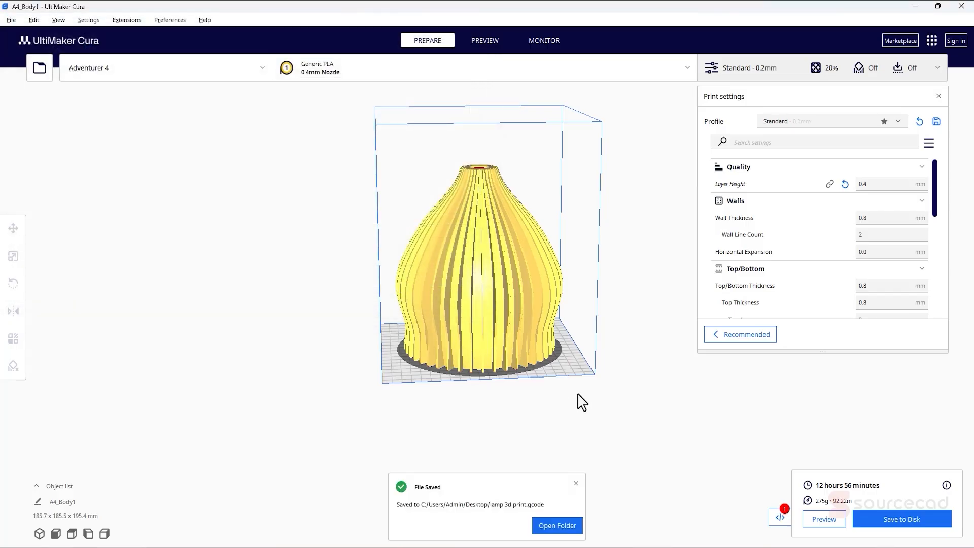
click(577, 483)
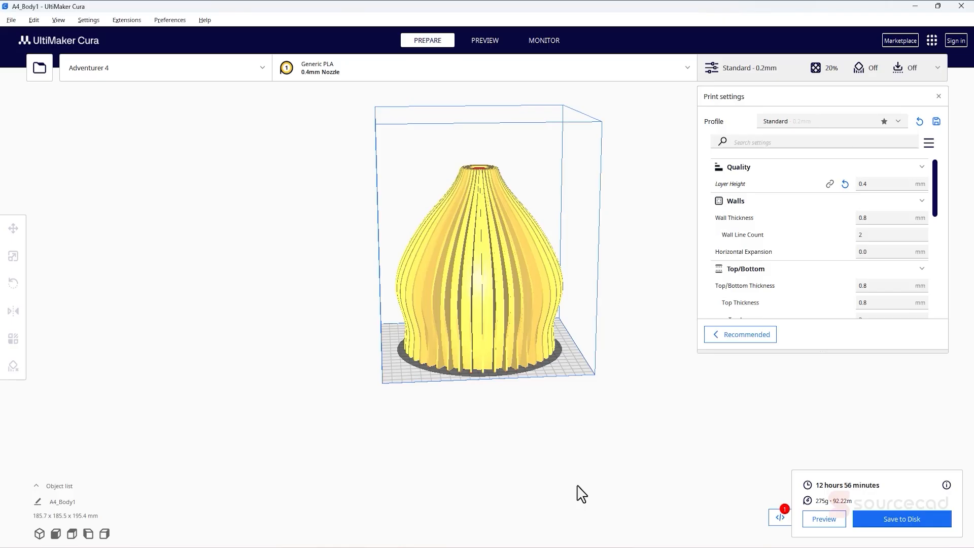